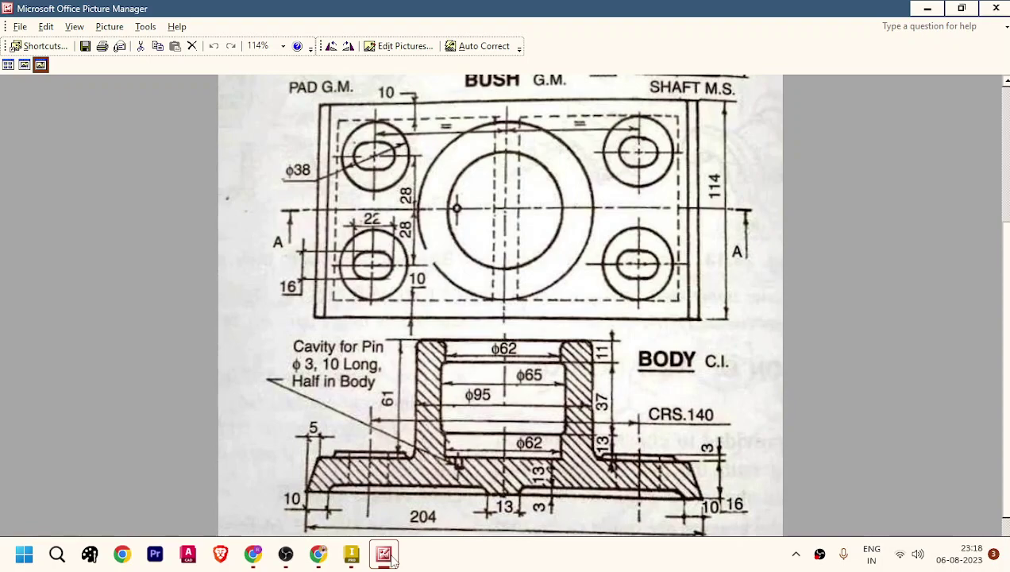
# Step: Switch to Inventor and create a new part from the metric Standard (mm).ipt template, consulting the Foot Step Bearing drawing
pyautogui.click(351, 553)
pyautogui.click(92, 307)
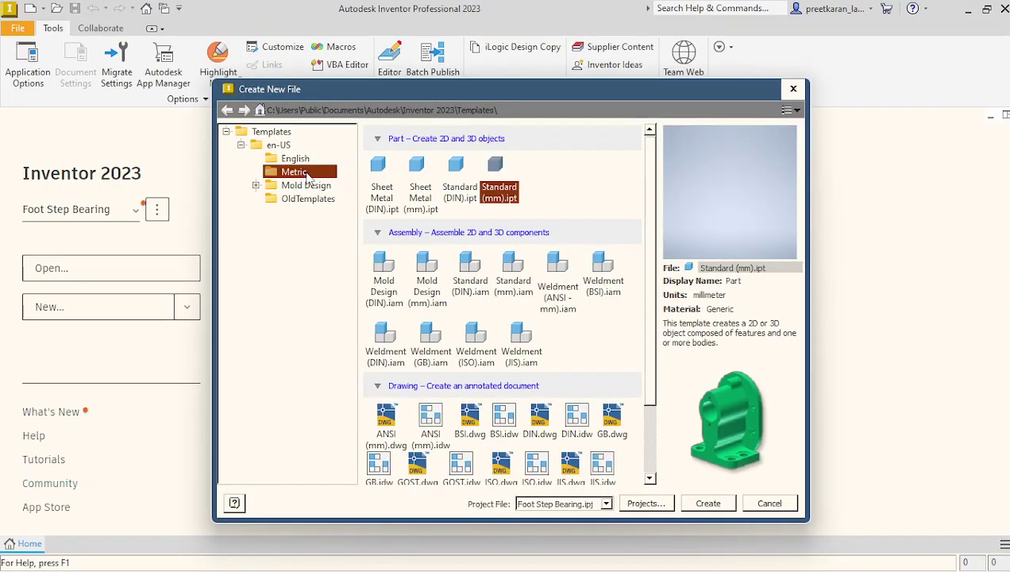
pyautogui.click(708, 503)
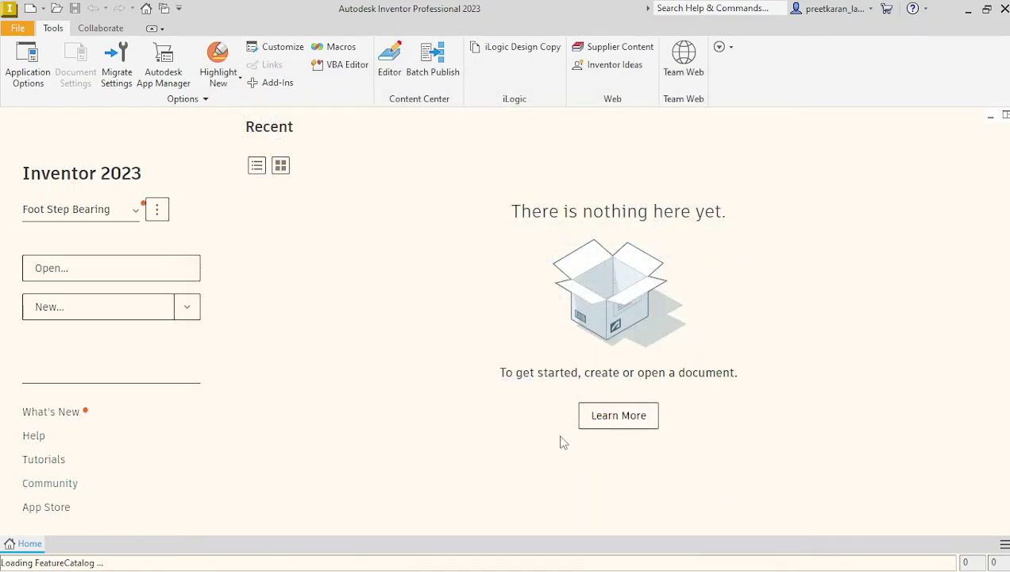
pyautogui.moveTo(351, 560)
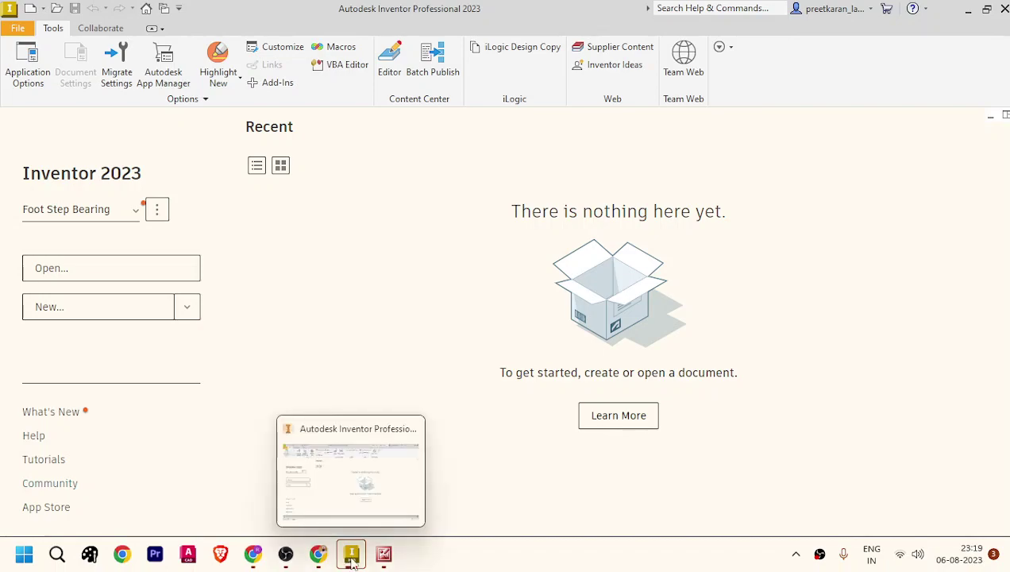
pyautogui.click(383, 554)
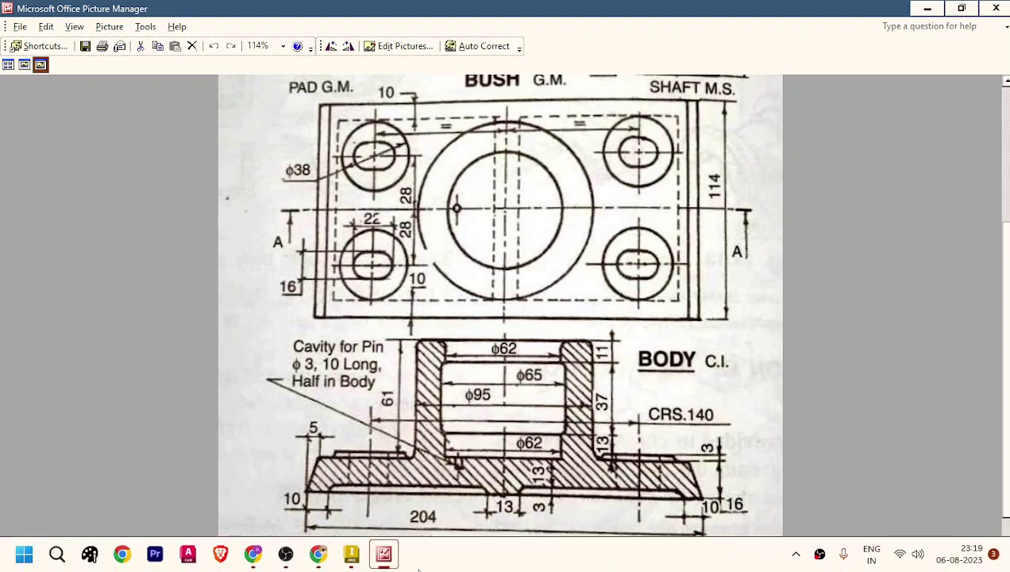
pyautogui.click(356, 556)
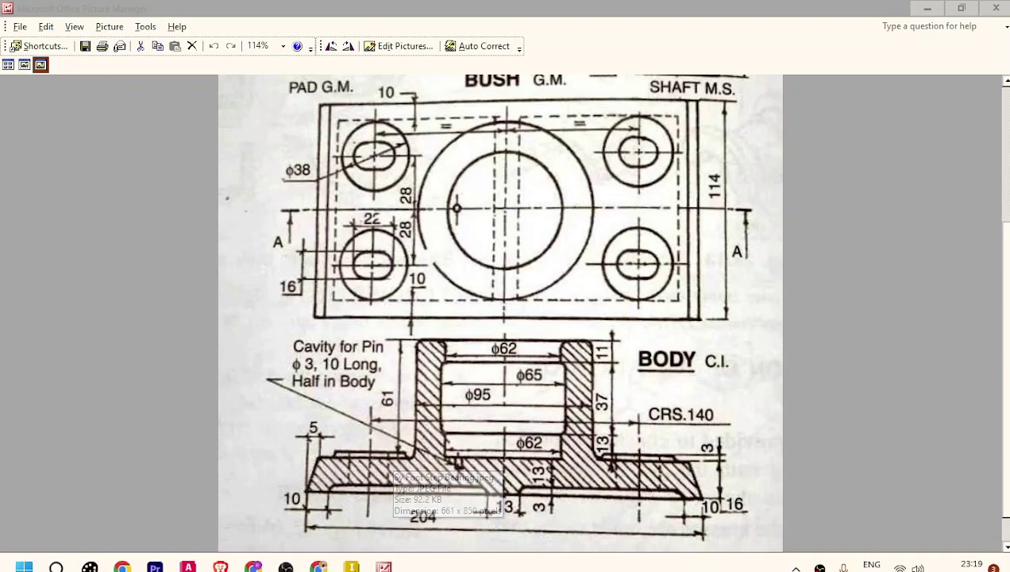
pyautogui.click(358, 562)
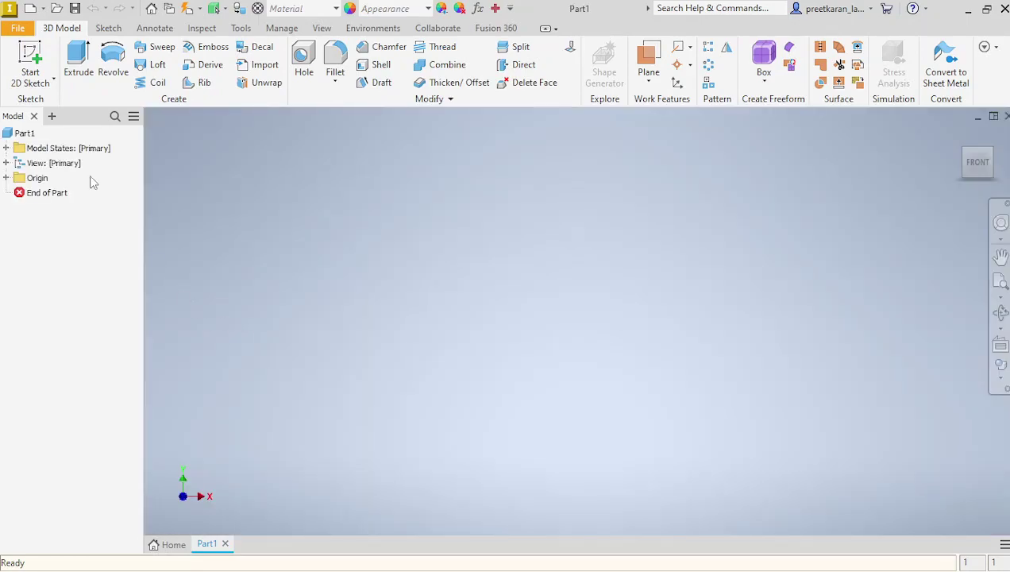
# Step: Start a 2D sketch on the XY plane and project the origin's X and Y axes into it
pyautogui.click(31, 59)
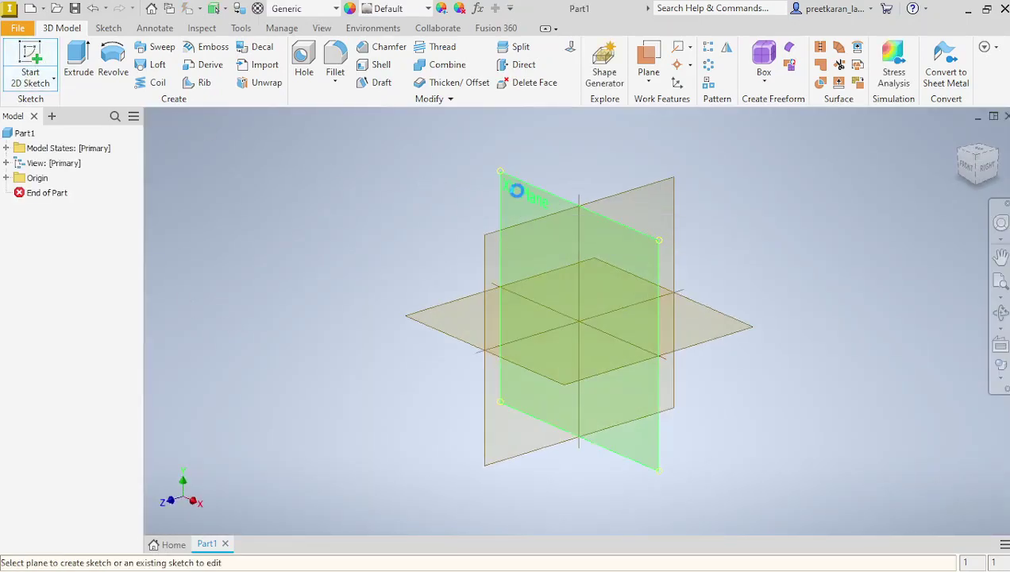
pyautogui.click(518, 192)
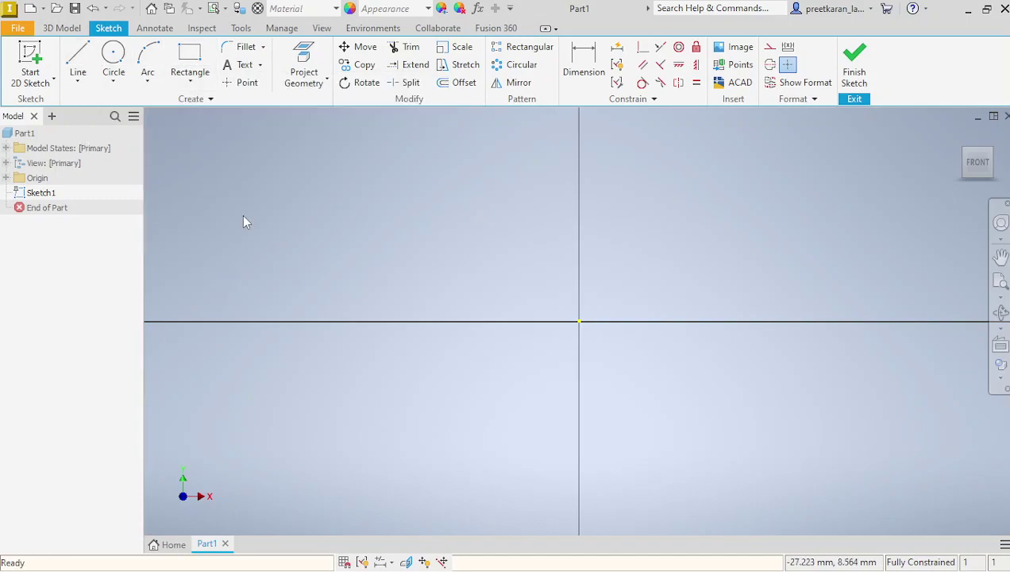
pyautogui.click(304, 63)
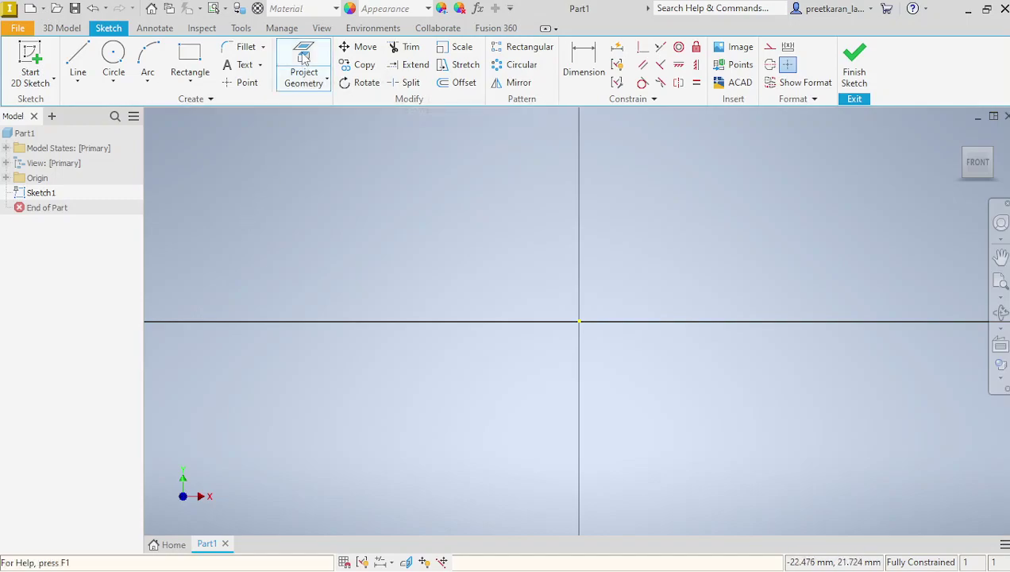
pyautogui.click(7, 178)
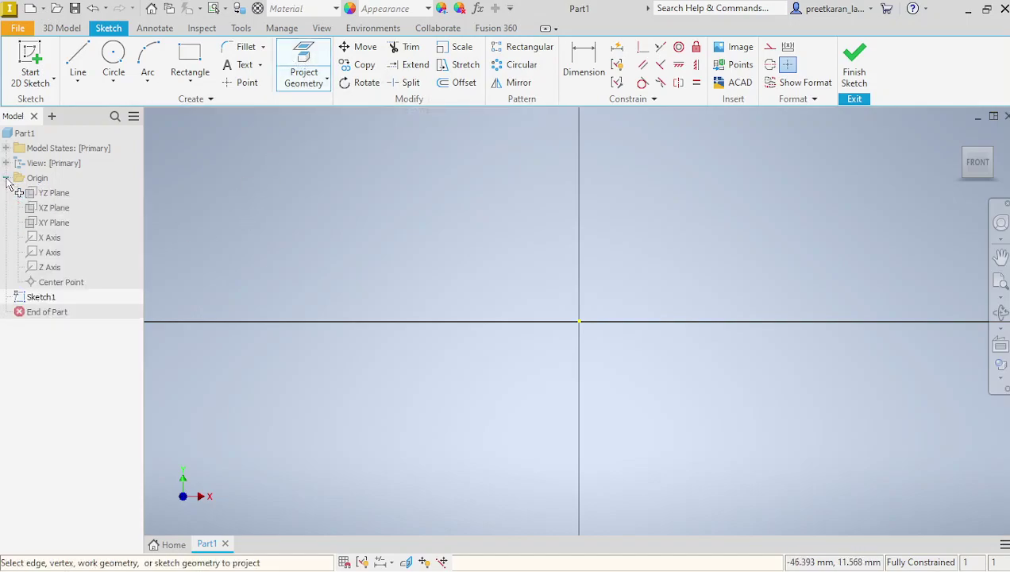
pyautogui.click(50, 238)
pyautogui.click(51, 253)
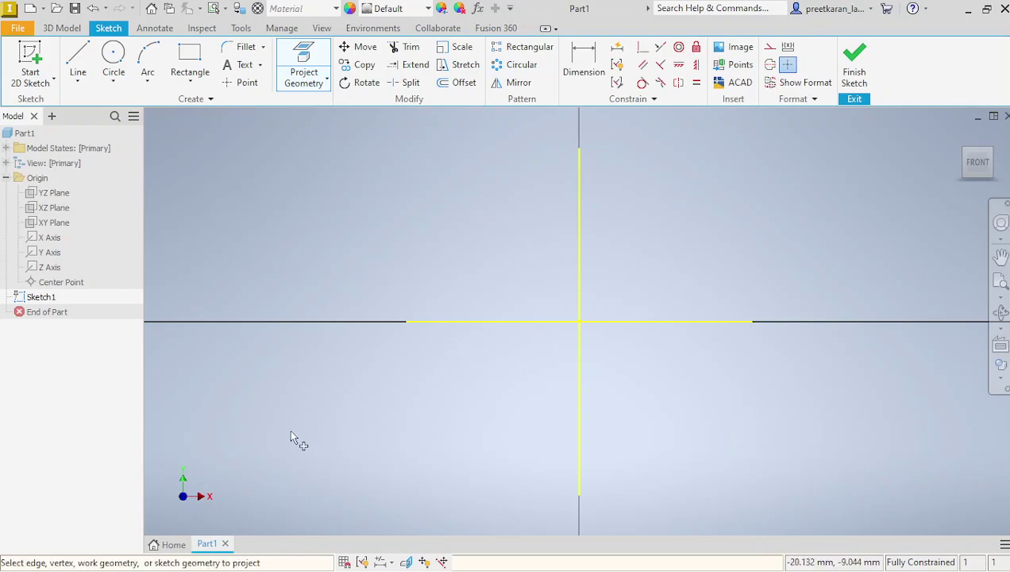
# Step: Draw a base line along the X axis across the origin, a slanted end line about 2.4 mm high, and a top line back to the Y axis
pyautogui.click(84, 70)
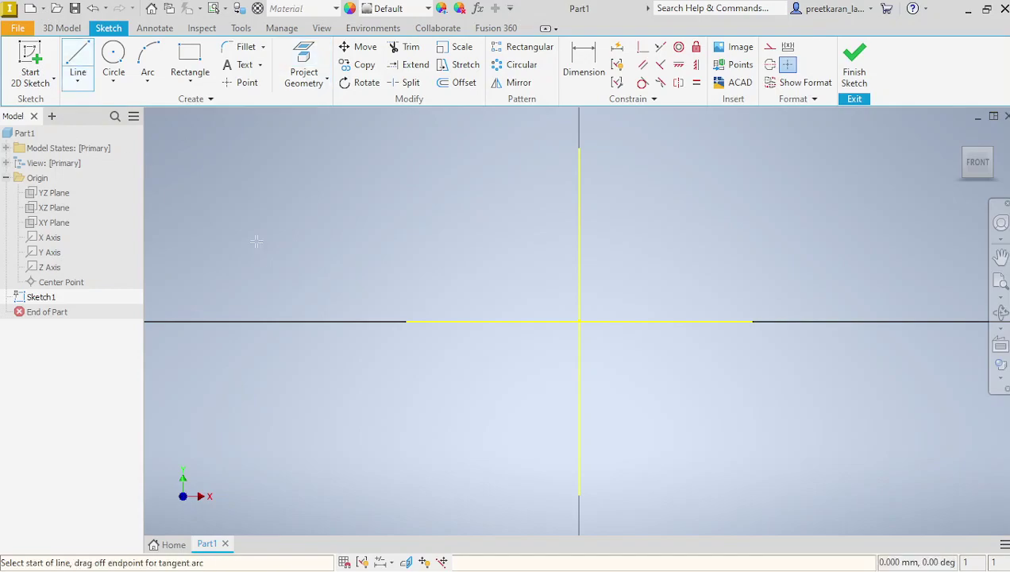
pyautogui.click(480, 322)
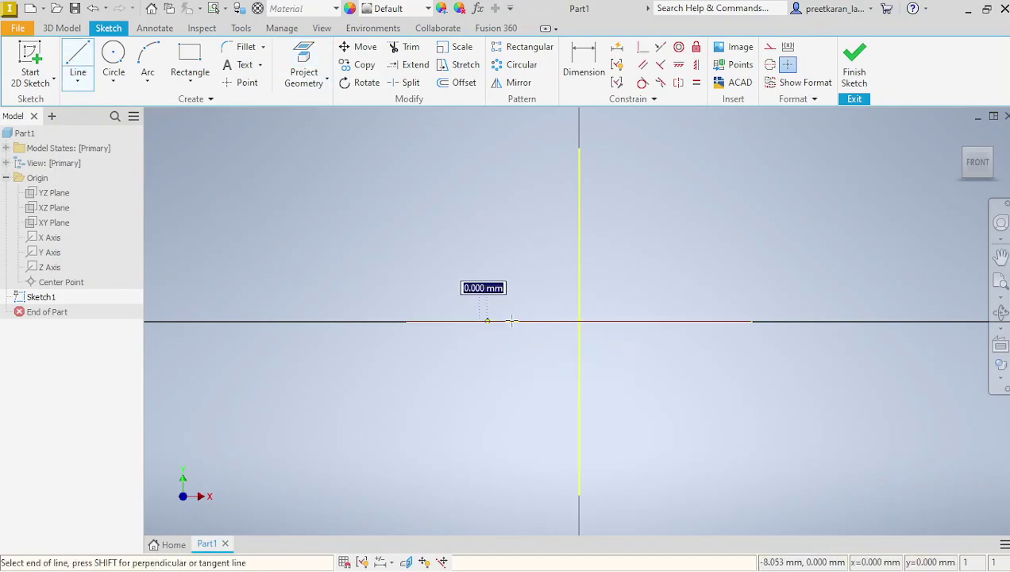
pyautogui.doubleClick(711, 320)
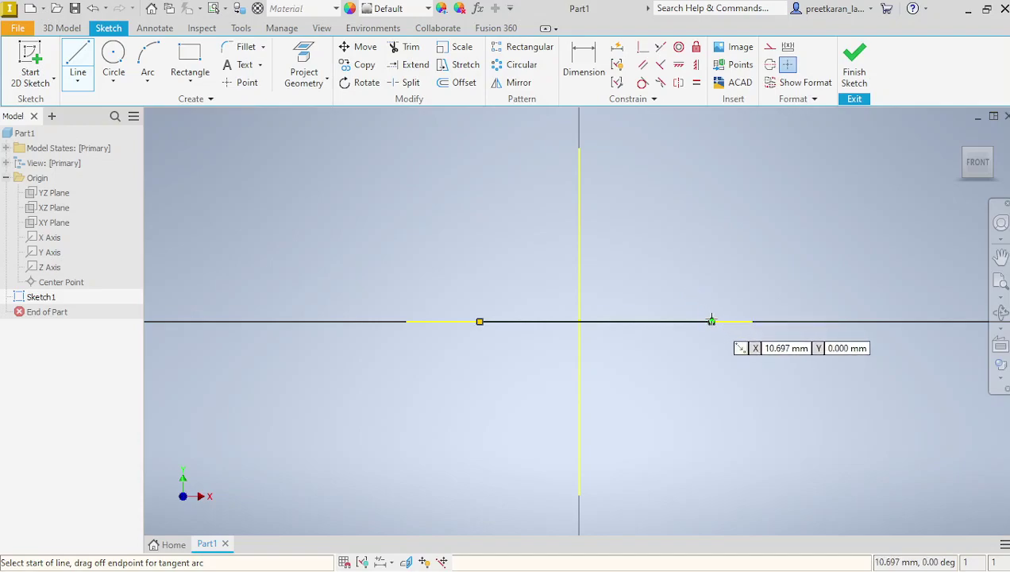
pyautogui.click(712, 321)
pyautogui.click(702, 290)
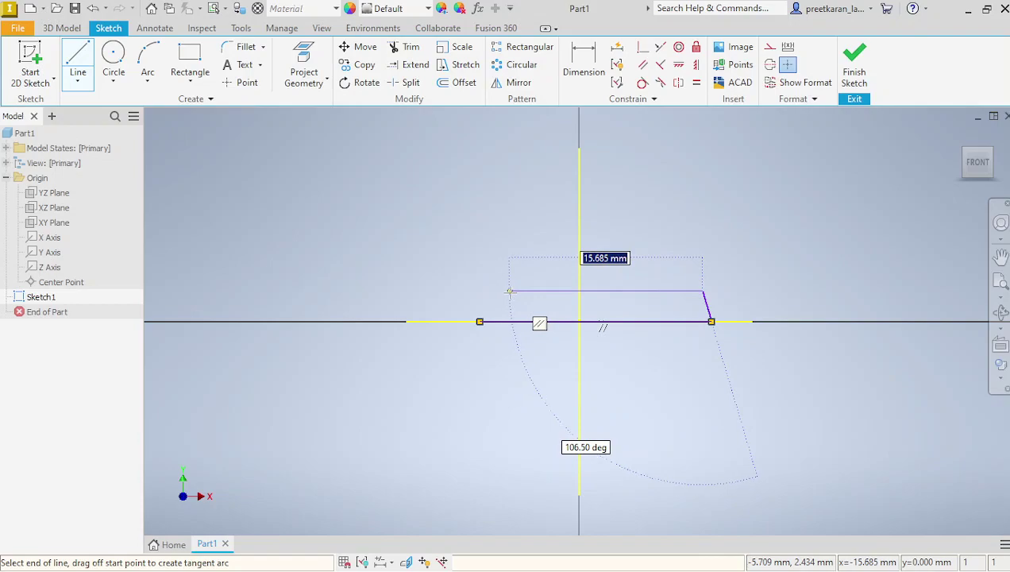
pyautogui.doubleClick(579, 291)
pyautogui.rightClick(625, 308)
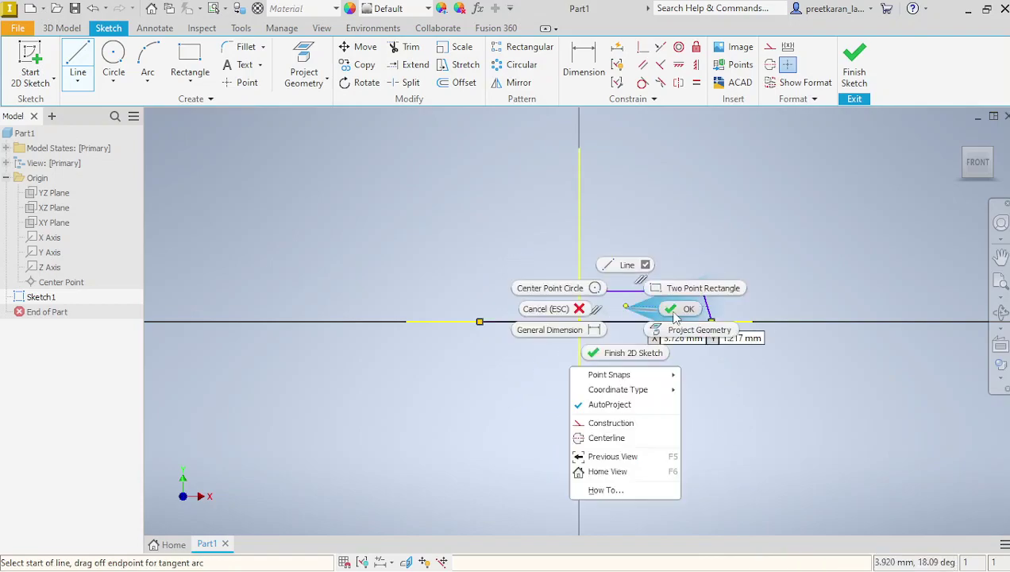
pyautogui.click(676, 311)
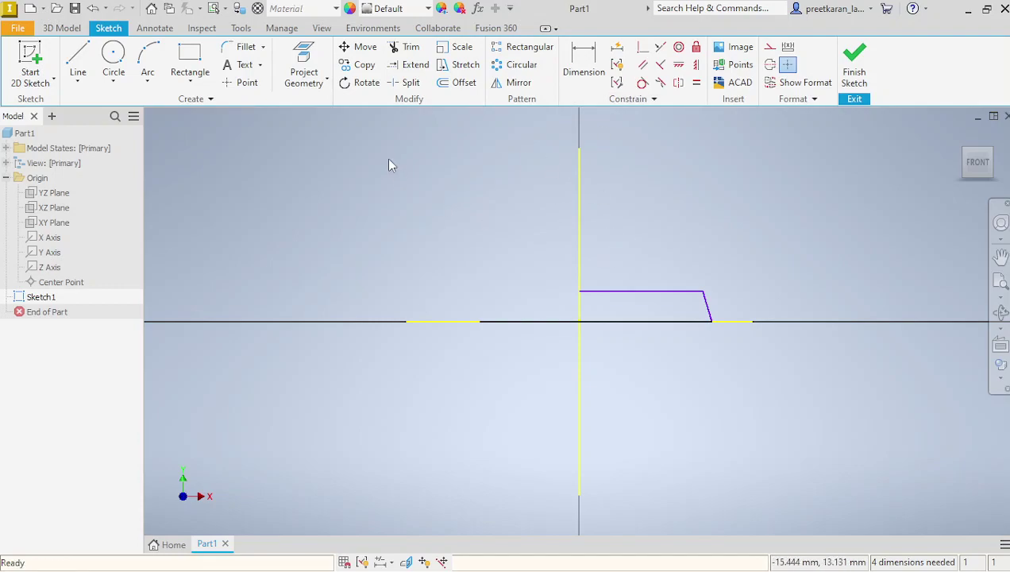
# Step: Trim off the part of the base line that extends past the Y axis on the negative X side
pyautogui.click(406, 46)
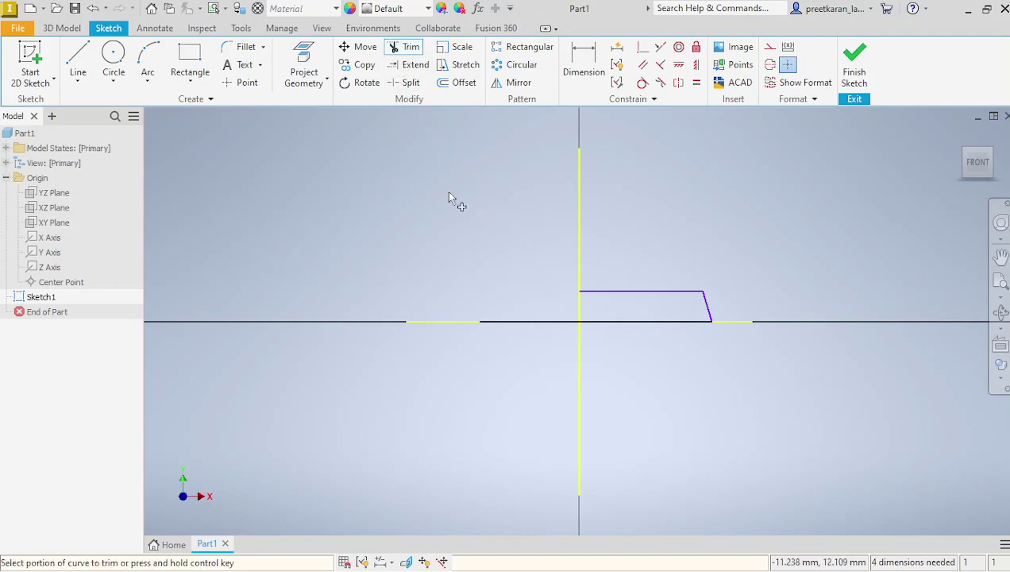
pyautogui.click(509, 322)
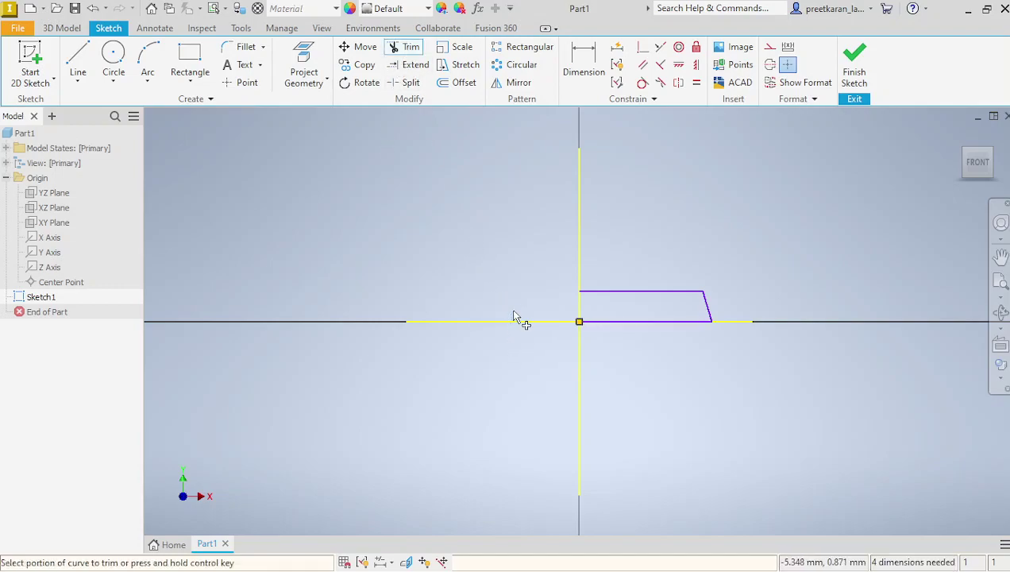
pyautogui.rightClick(482, 236)
pyautogui.click(543, 230)
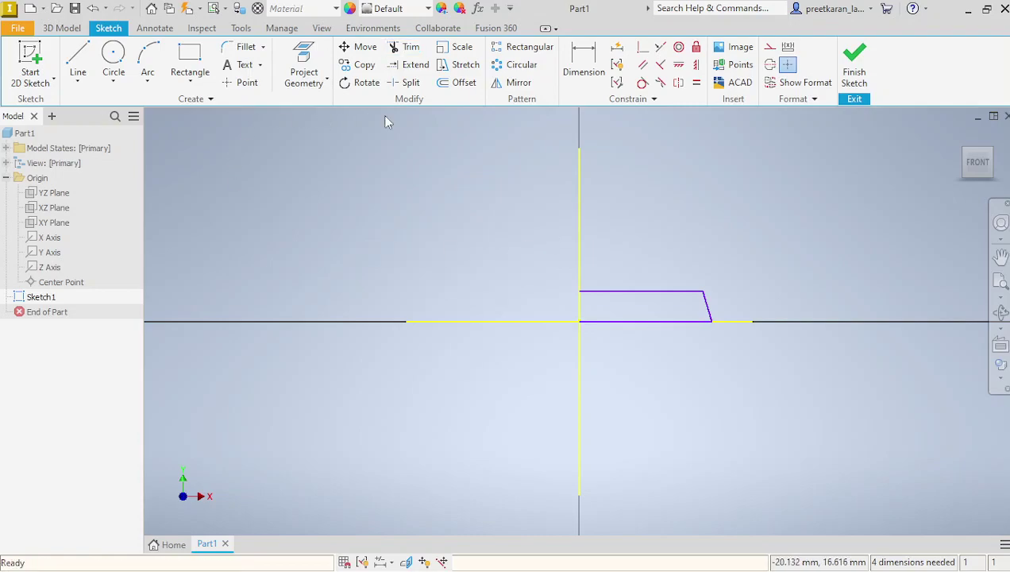
# Step: Dimension the base line's length from the Y axis to the slanted end as 102 mm
pyautogui.click(580, 57)
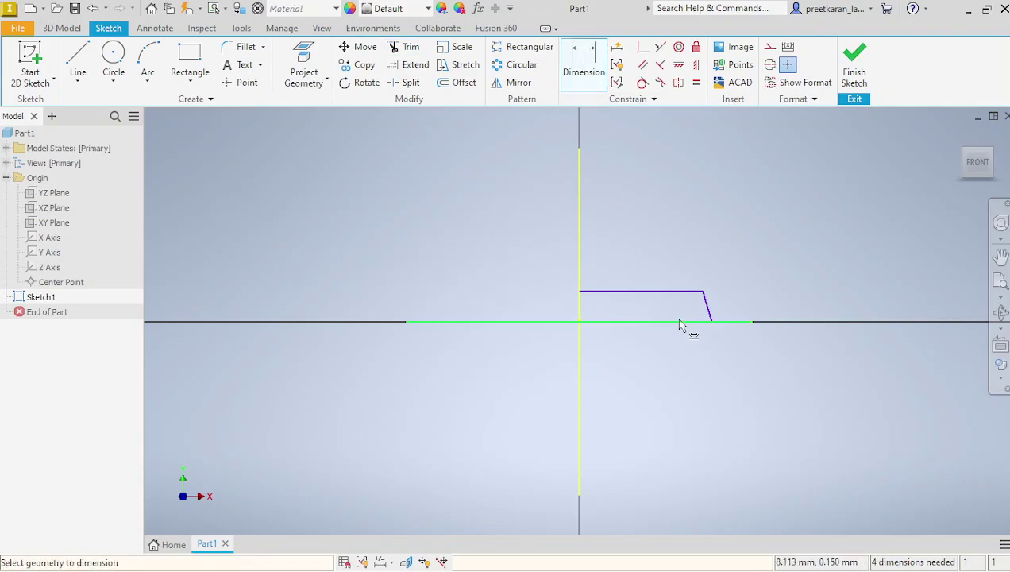
pyautogui.moveTo(675, 326)
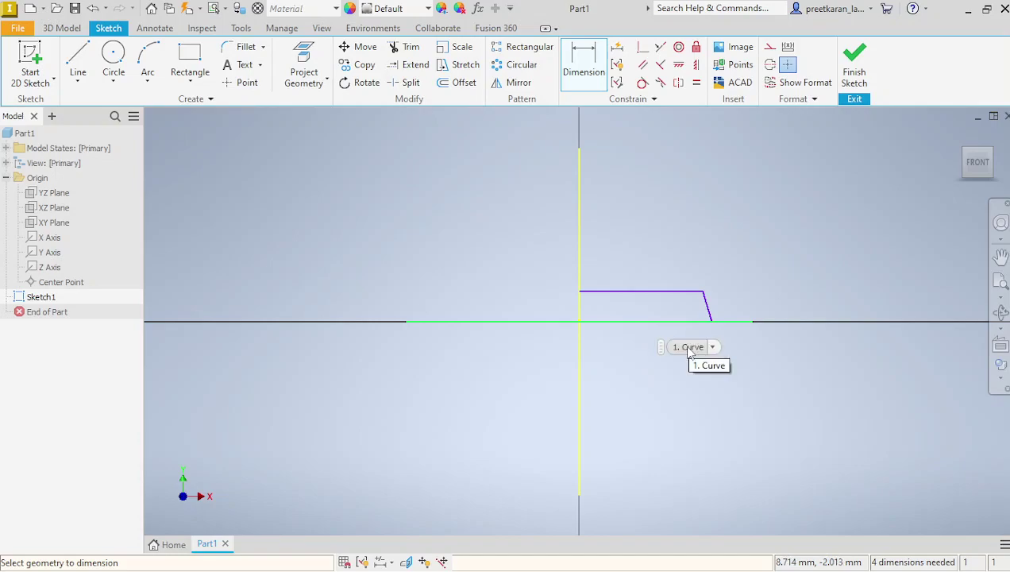
pyautogui.click(713, 349)
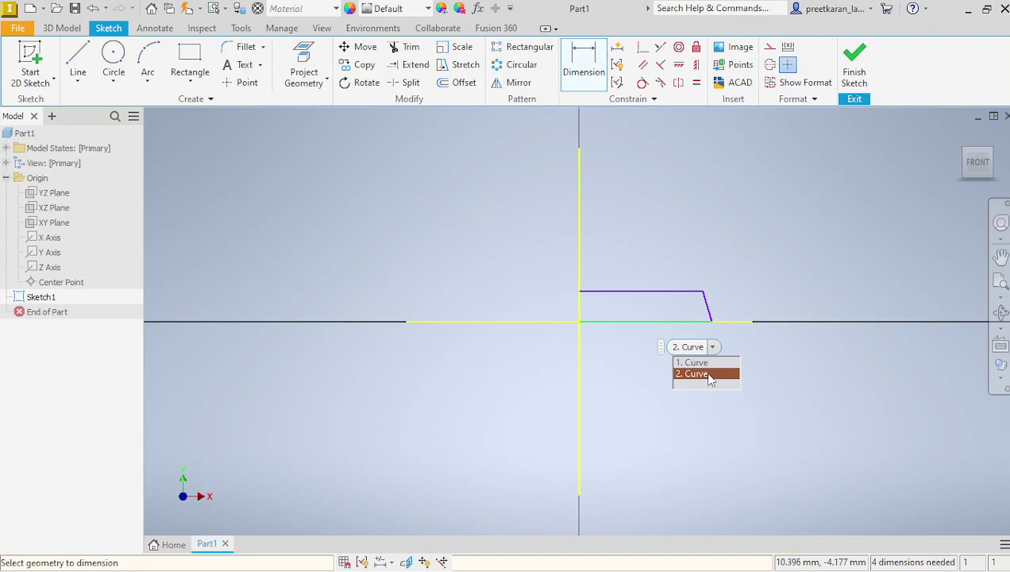
pyautogui.click(709, 375)
pyautogui.click(635, 362)
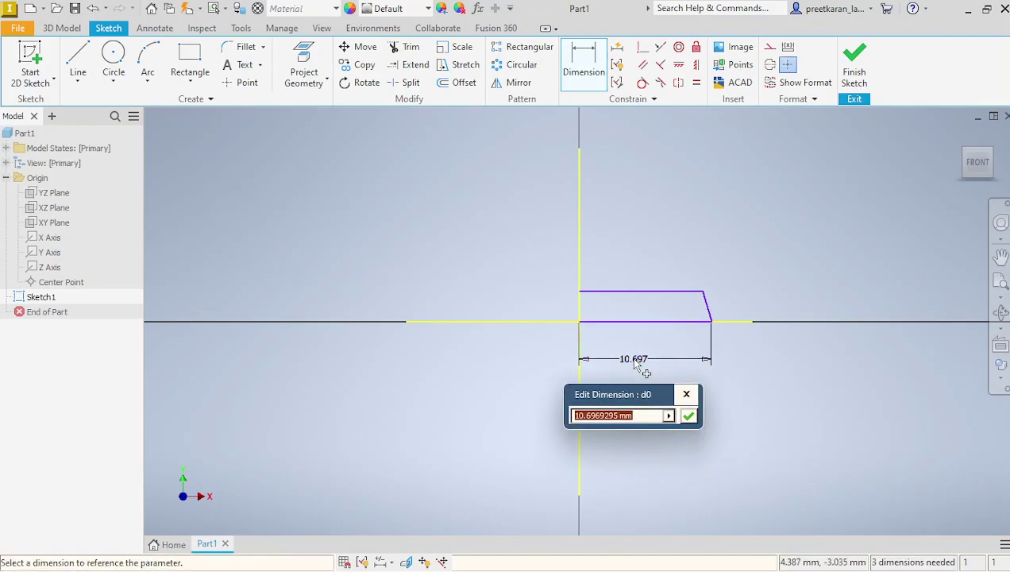
pyautogui.write('102')
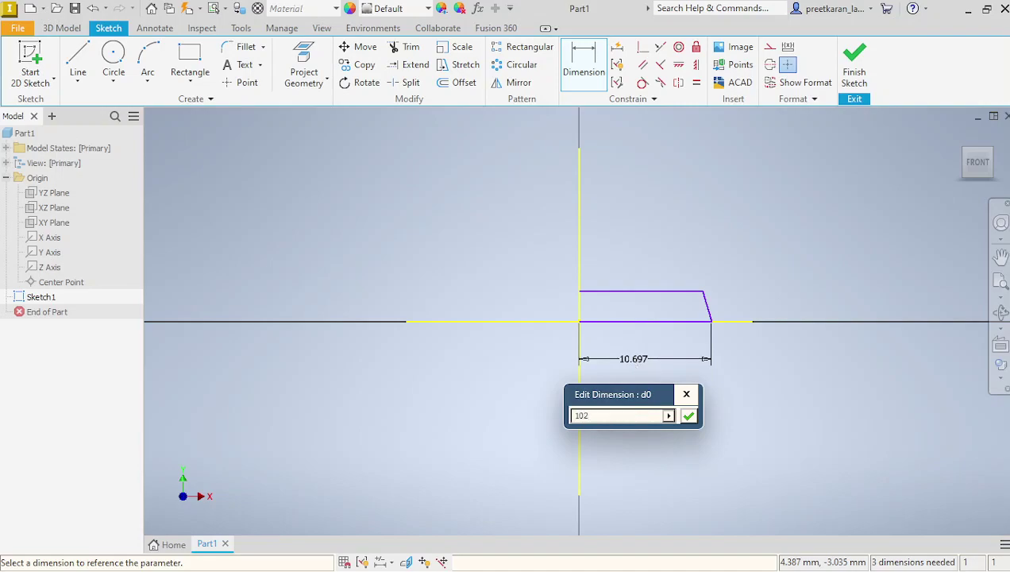
pyautogui.press('Return')
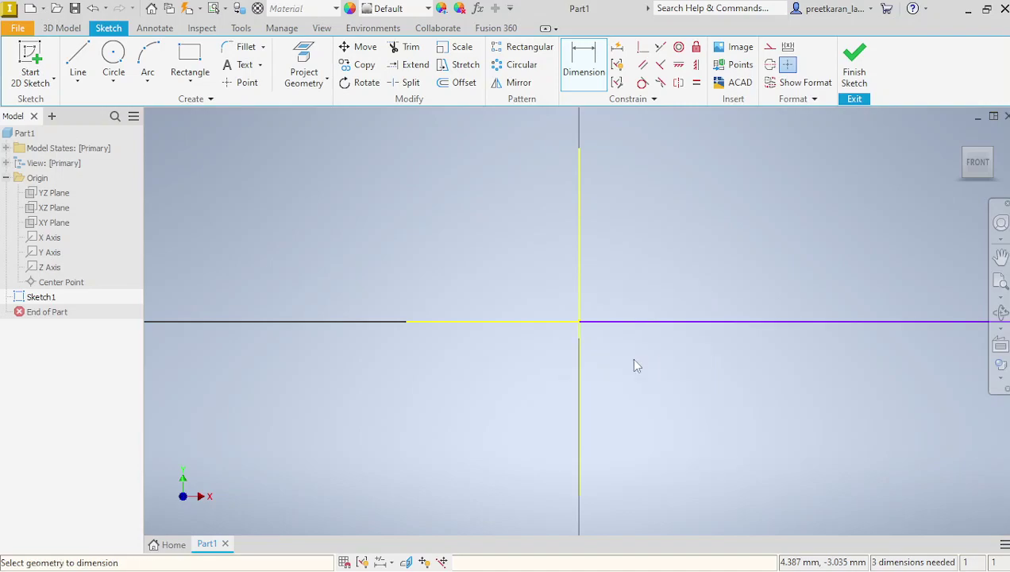
# Step: Dimension the height between the base line and the top line as 16 mm, checking the value in the reference drawing
pyautogui.scroll(-5, 458, 389)
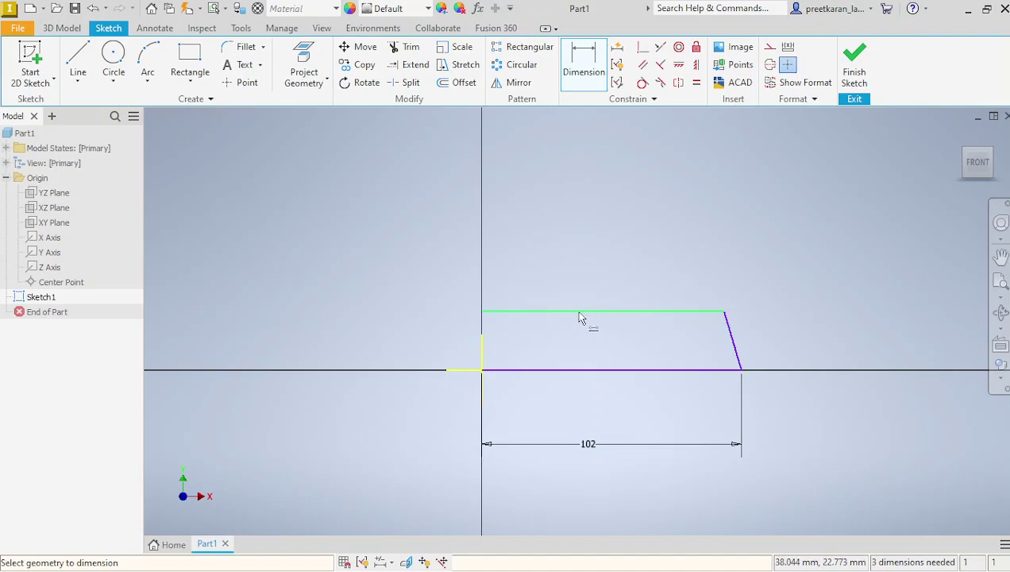
pyautogui.click(615, 369)
pyautogui.click(631, 313)
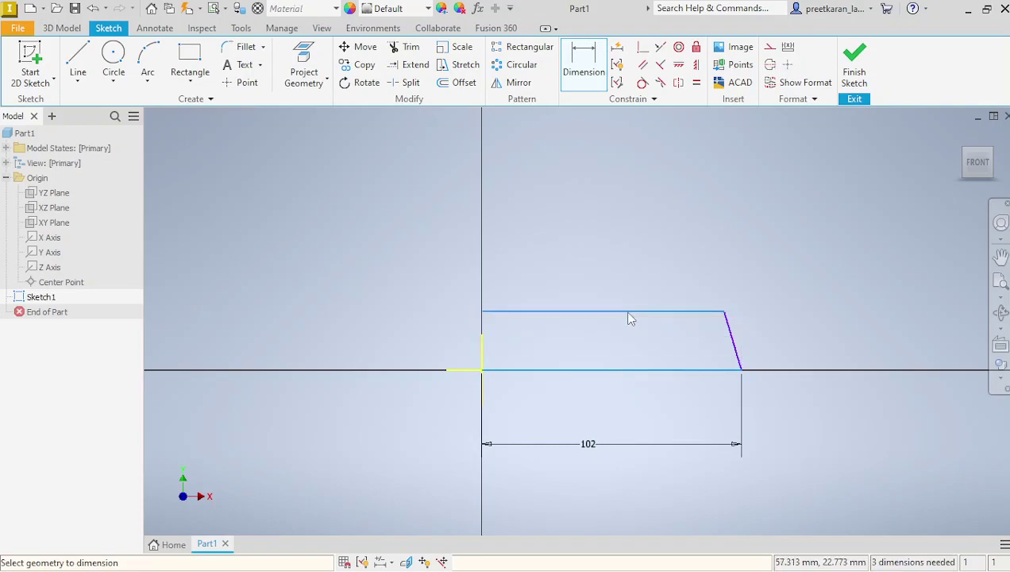
pyautogui.click(838, 354)
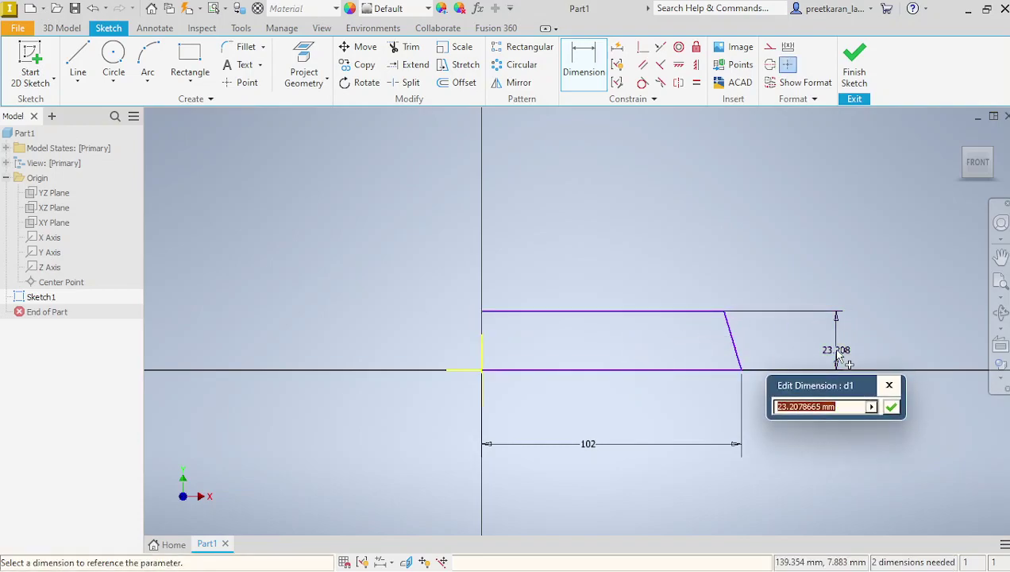
pyautogui.write('1')
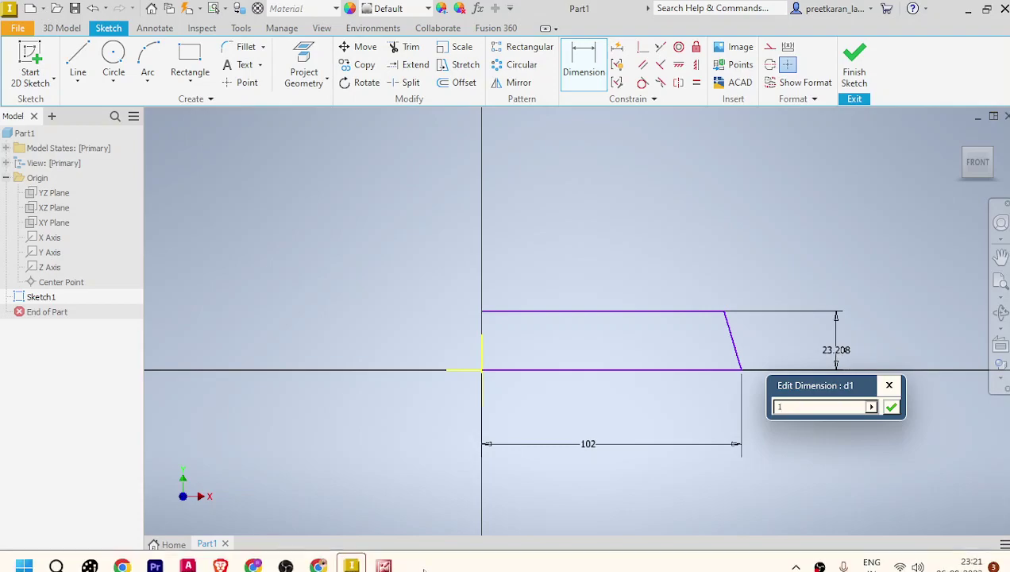
pyautogui.click(384, 554)
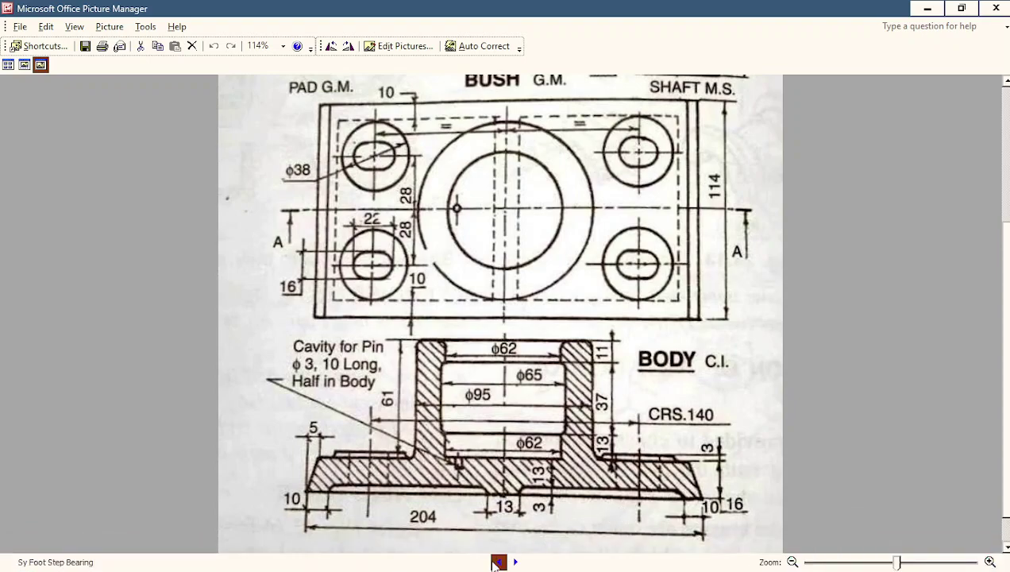
pyautogui.click(351, 554)
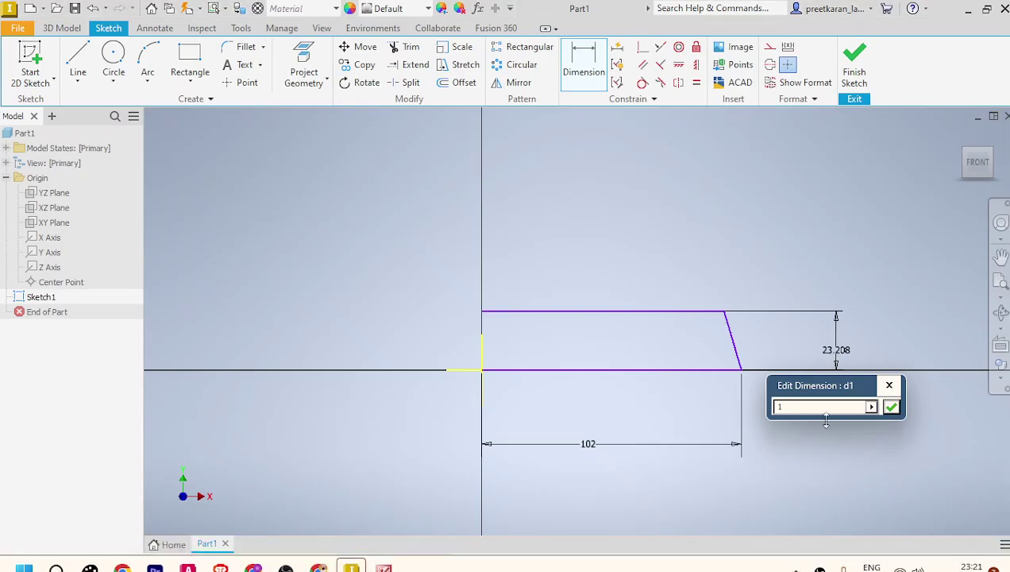
pyautogui.write('5')
pyautogui.press('Return')
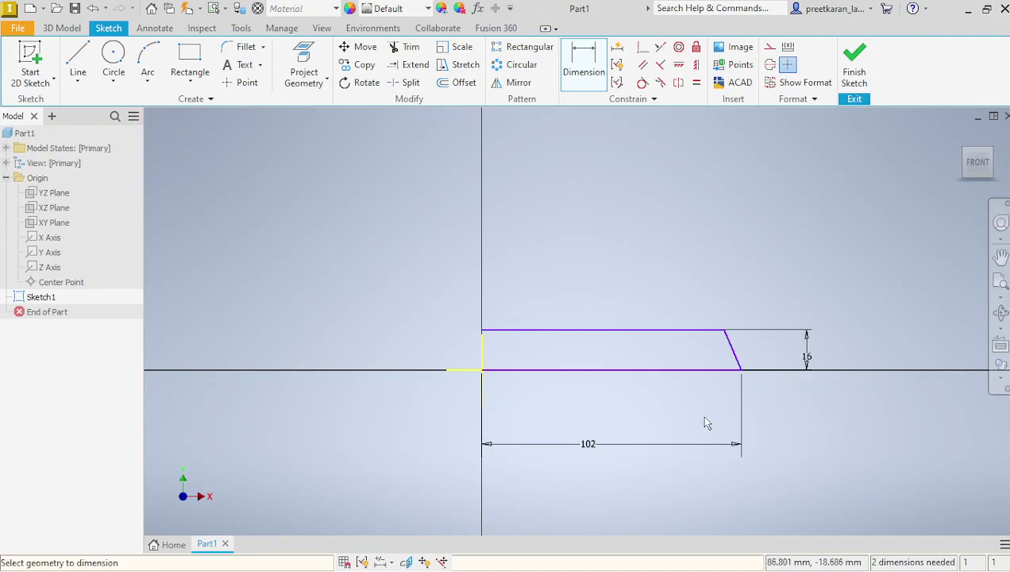
# Step: Dimension the horizontal offset of the slanted end line as 5 mm
pyautogui.click(725, 336)
pyautogui.click(734, 313)
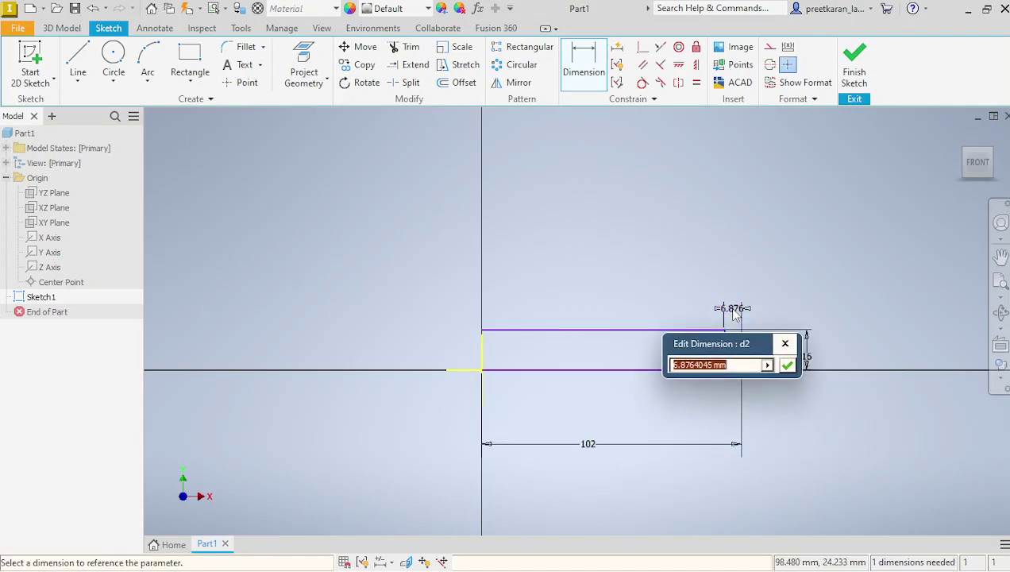
pyautogui.write('5')
pyautogui.press('Return')
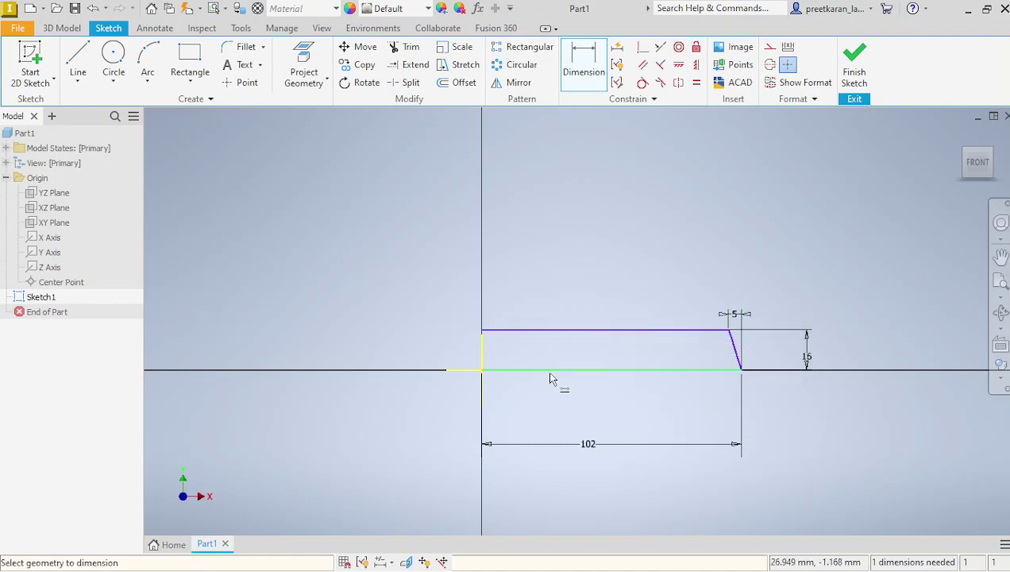
# Step: Mirror the whole half profile of the base about the vertical line on the Y axis
pyautogui.rightClick(550, 280)
pyautogui.click(603, 279)
pyautogui.moveTo(800, 284)
pyautogui.mouseDown()
pyautogui.moveTo(762, 390)
pyautogui.moveTo(467, 406)
pyautogui.mouseUp()
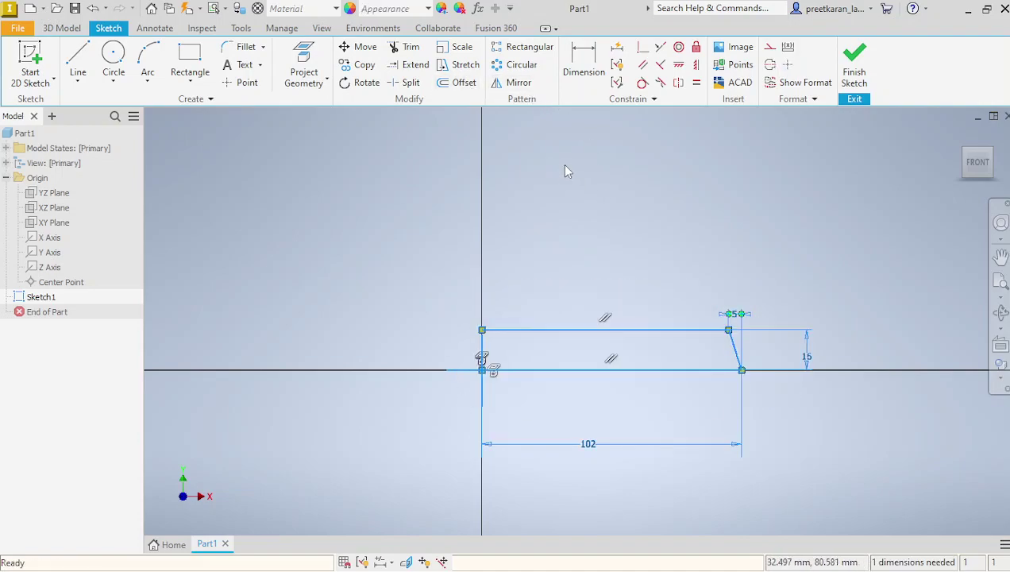
pyautogui.click(516, 82)
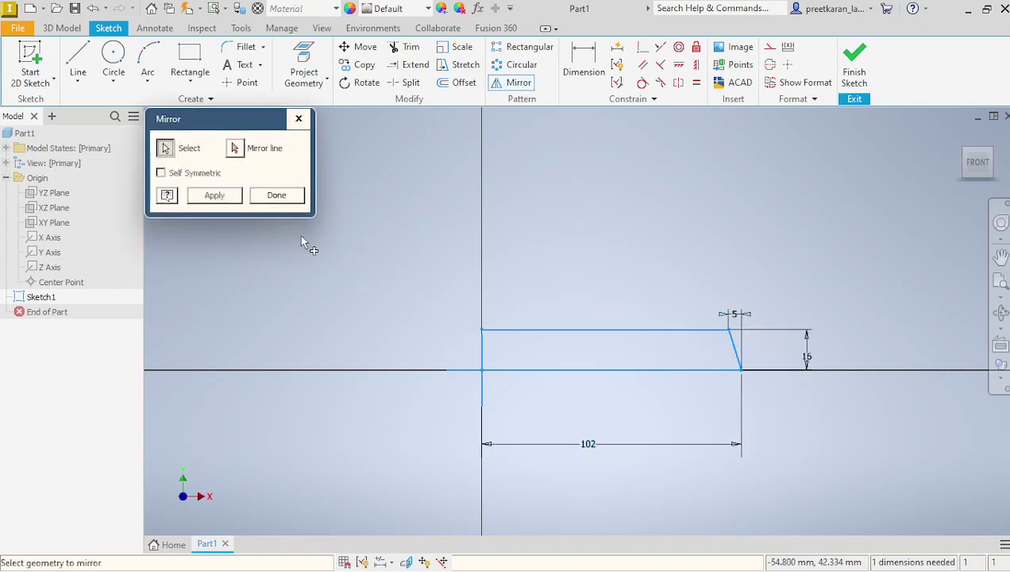
pyautogui.click(235, 148)
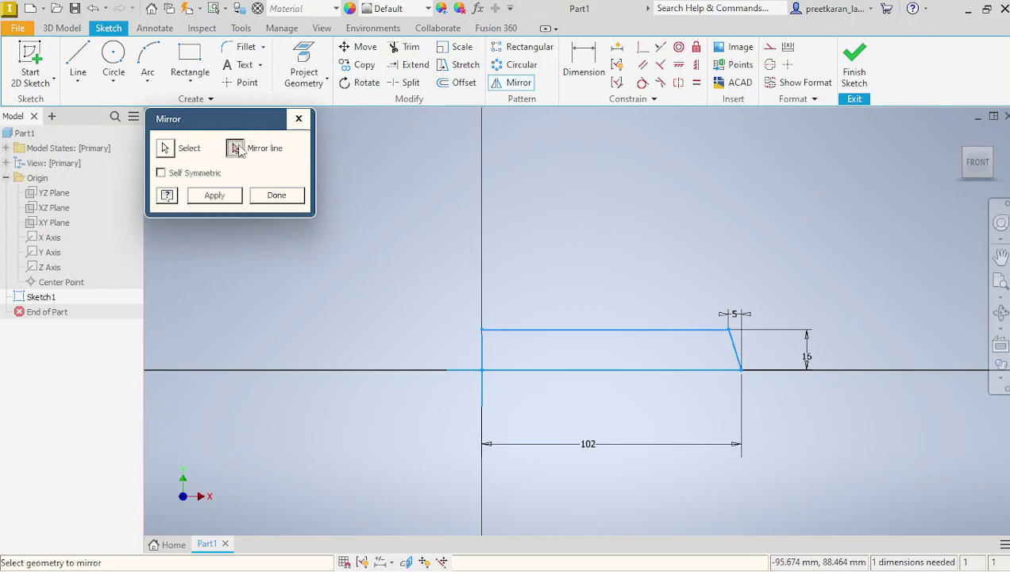
pyautogui.click(481, 351)
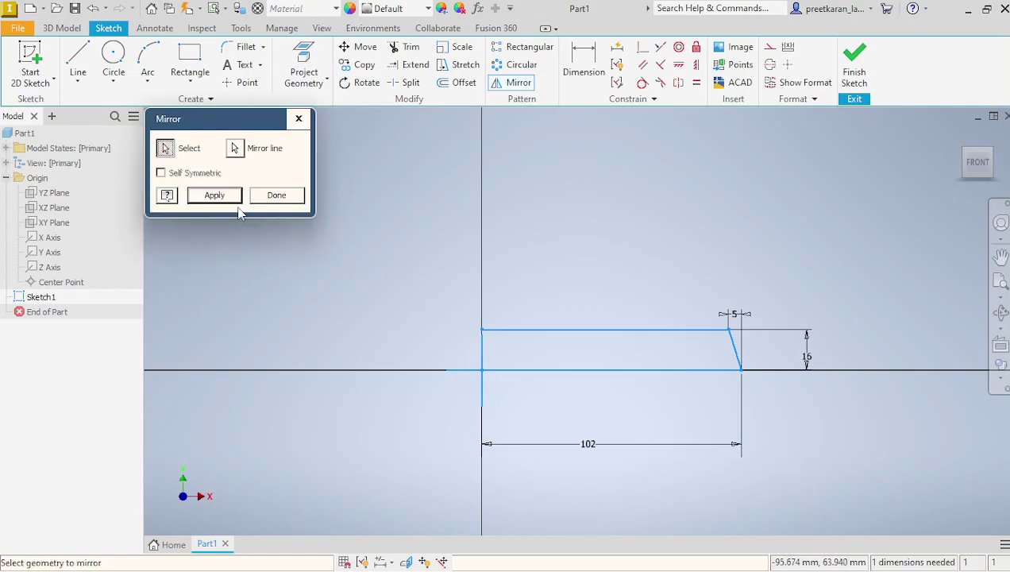
pyautogui.click(215, 196)
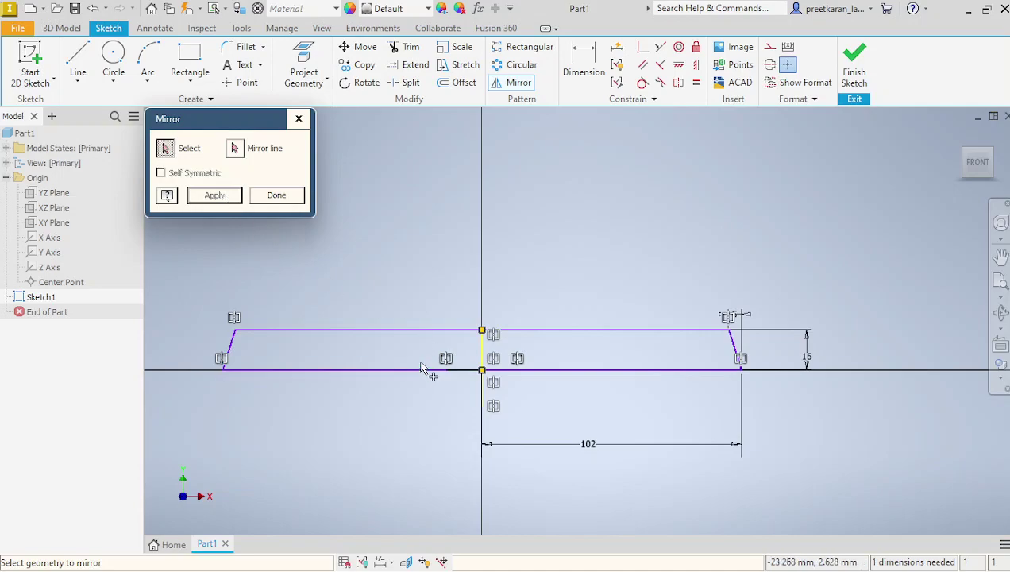
pyautogui.click(277, 196)
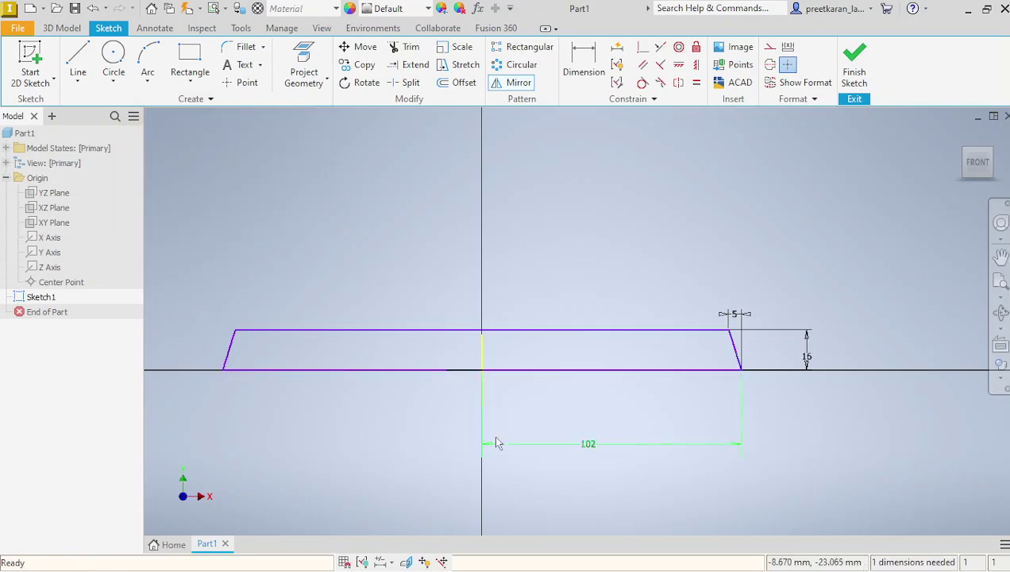
# Step: Delete the 102 mm half-width dimension below the base line
pyautogui.scroll(2, 527, 447)
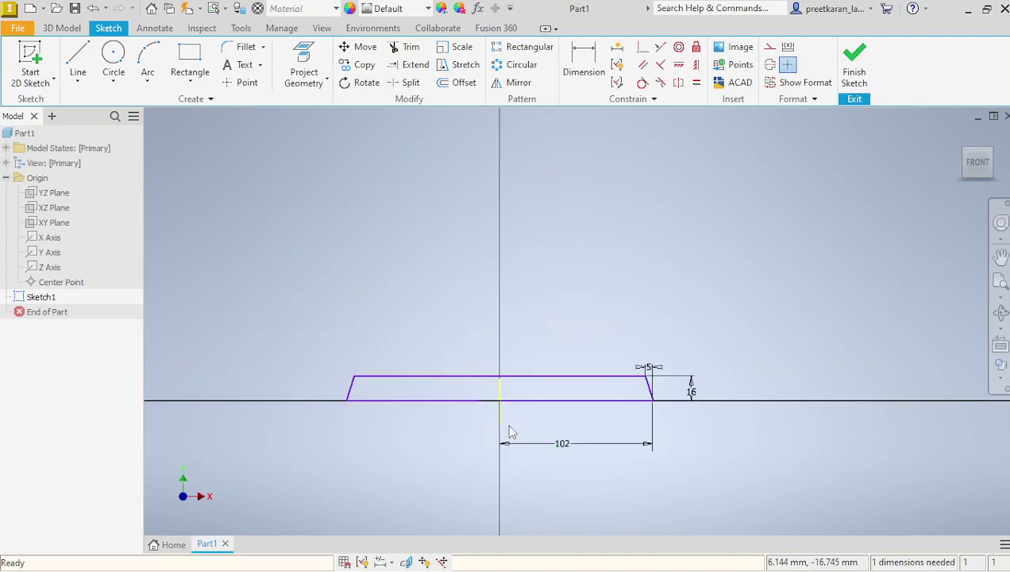
pyautogui.click(561, 446)
pyautogui.press('Delete')
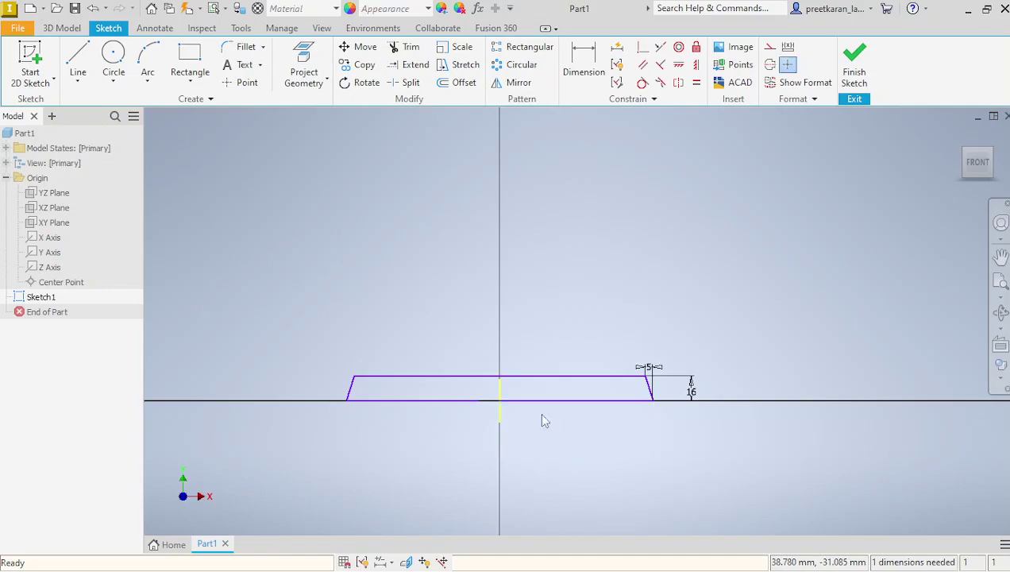
pyautogui.click(585, 63)
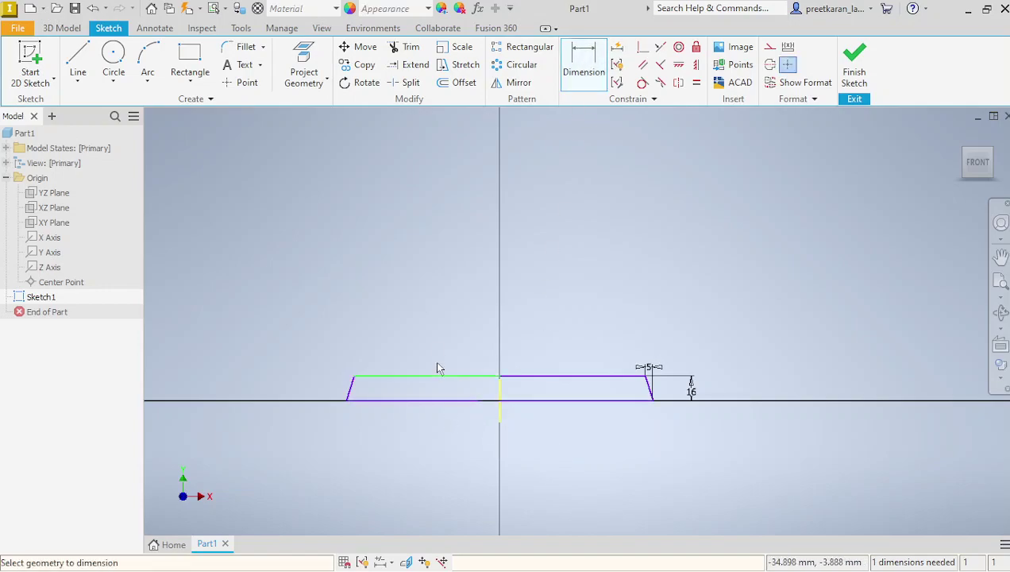
pyautogui.rightClick(442, 387)
pyautogui.click(474, 404)
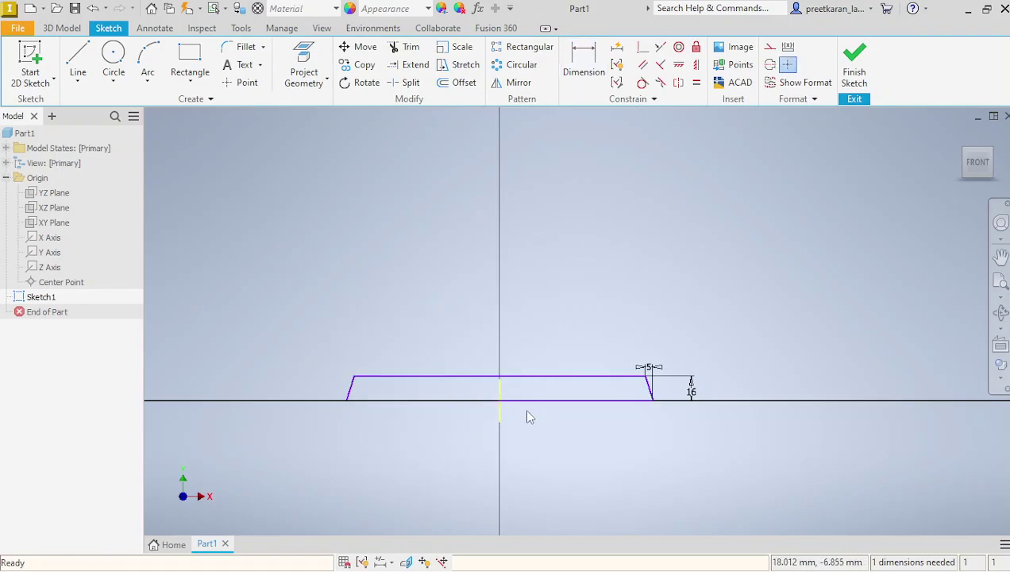
# Step: Extend the half lines of the base and top edges across the Y axis into continuous lines
pyautogui.click(410, 64)
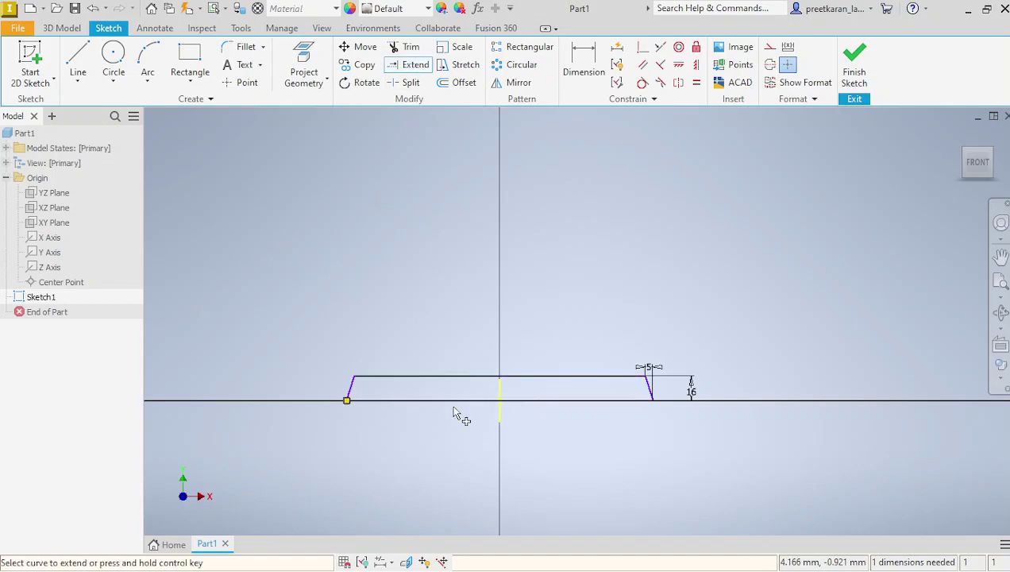
pyautogui.rightClick(430, 329)
pyautogui.click(465, 341)
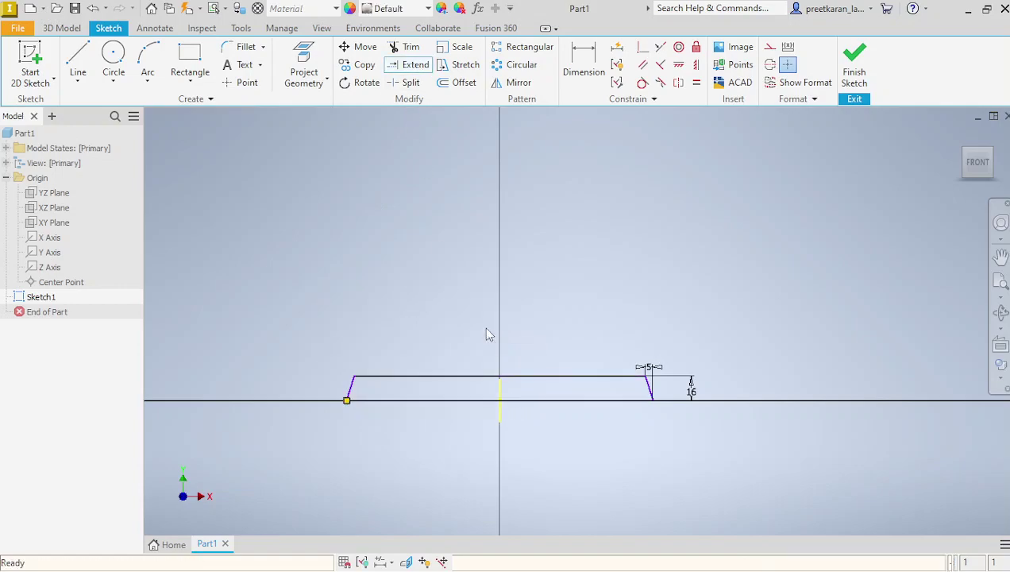
# Step: Dimension the full length of the base line as 204 mm and check the value in the reference drawing
pyautogui.click(567, 74)
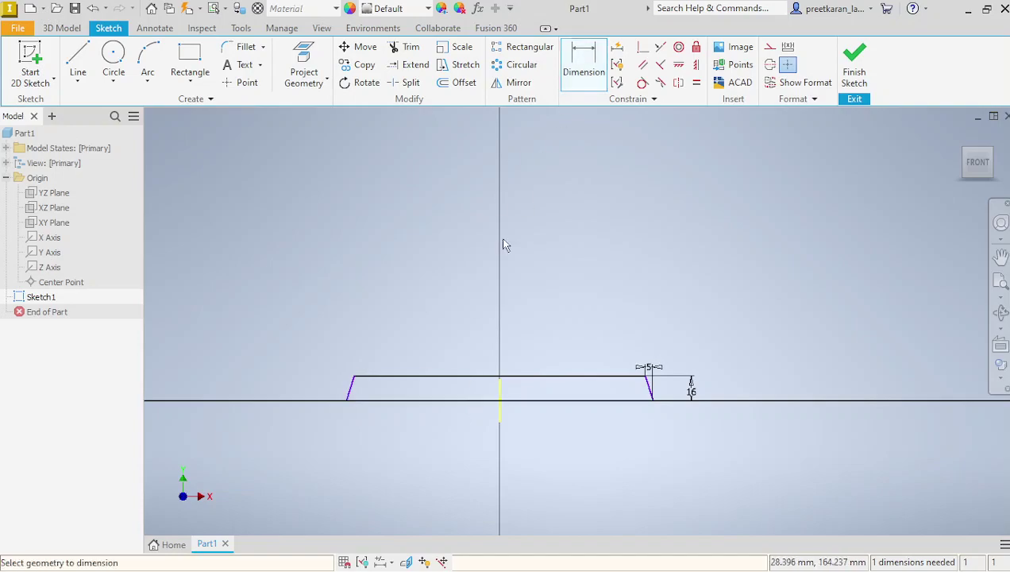
pyautogui.click(434, 405)
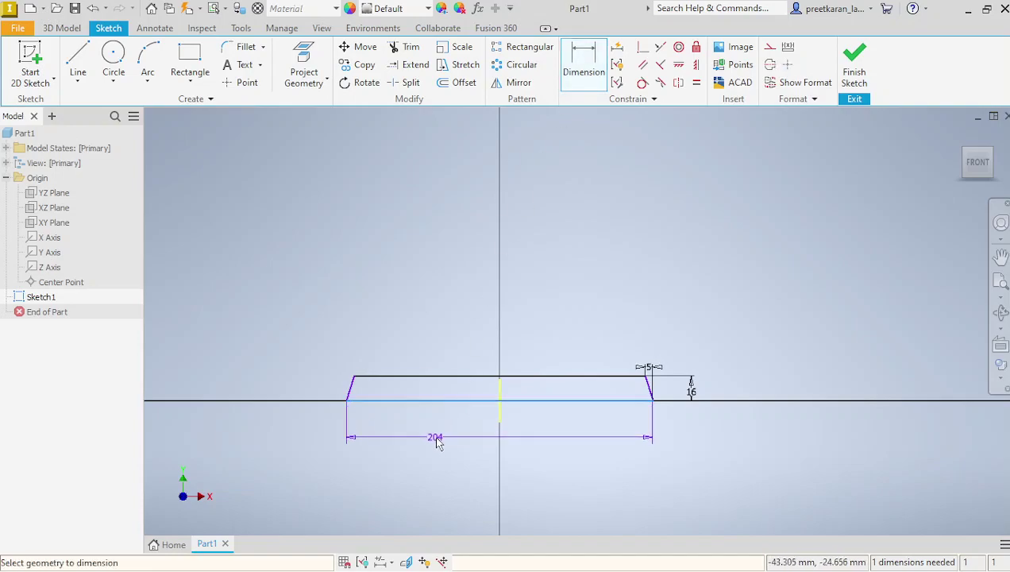
pyautogui.click(435, 442)
pyautogui.click(506, 494)
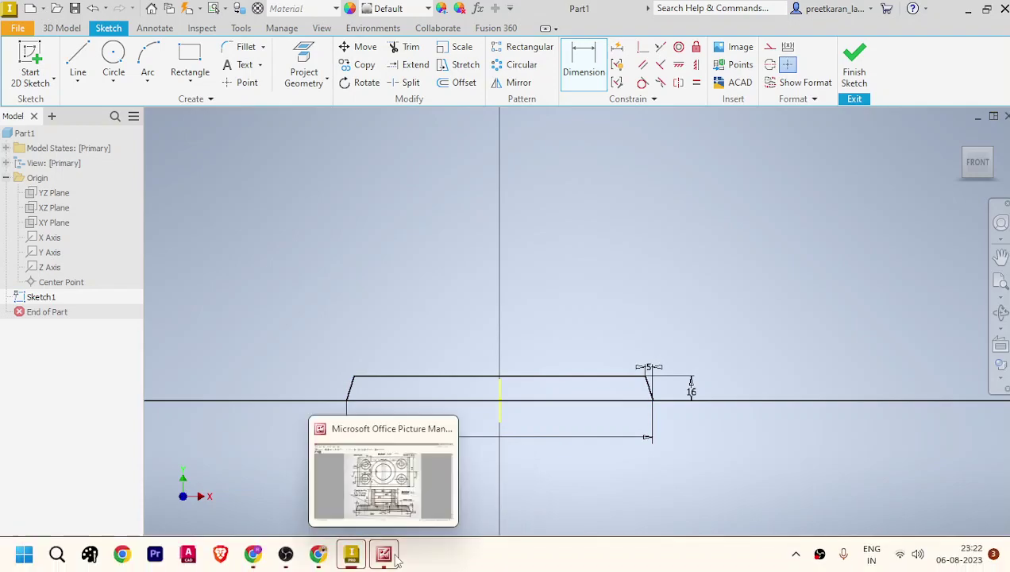
pyautogui.click(385, 554)
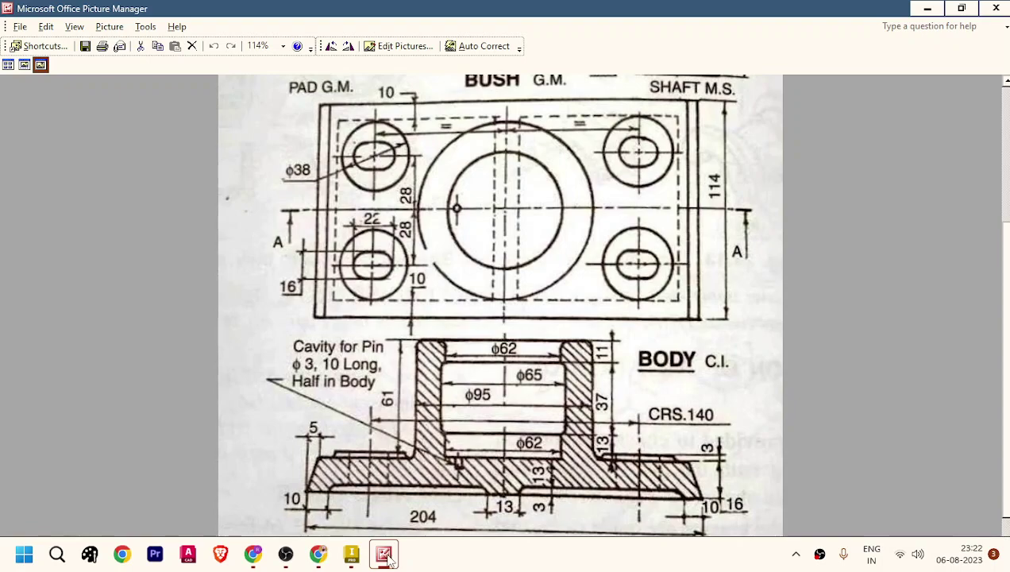
pyautogui.moveTo(294, 560)
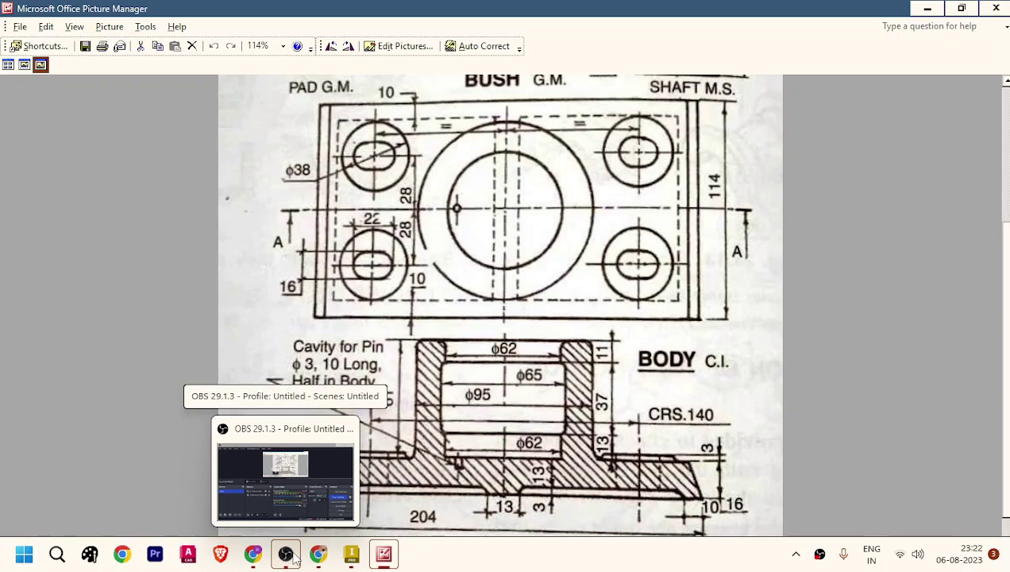
pyautogui.click(351, 554)
pyautogui.click(384, 553)
pyautogui.click(384, 554)
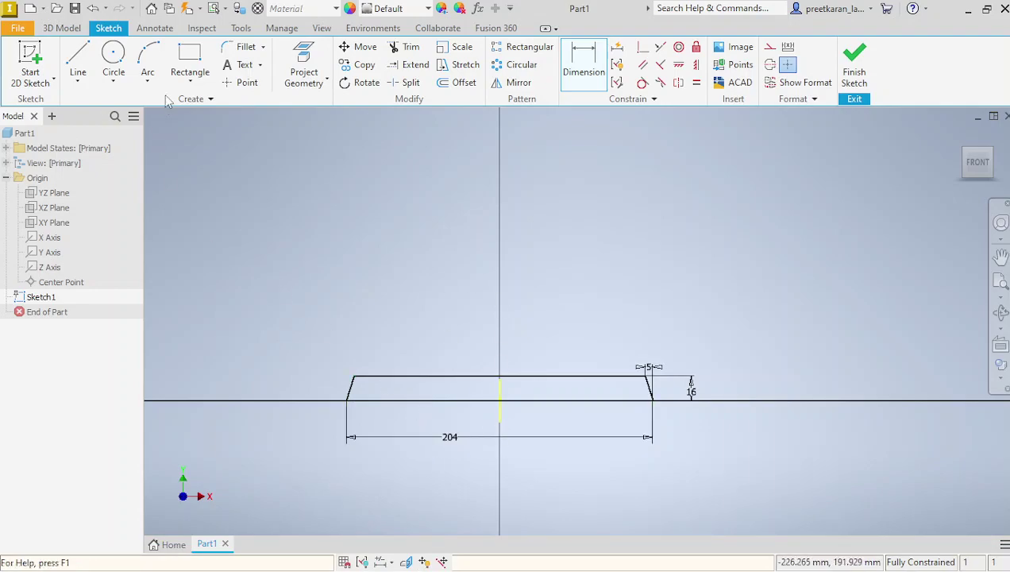
# Step: Try to sketch an upright rectangle on the base's top line across the Y axis, consult the reference drawing, and undo the rectangle
pyautogui.click(189, 62)
pyautogui.click(441, 375)
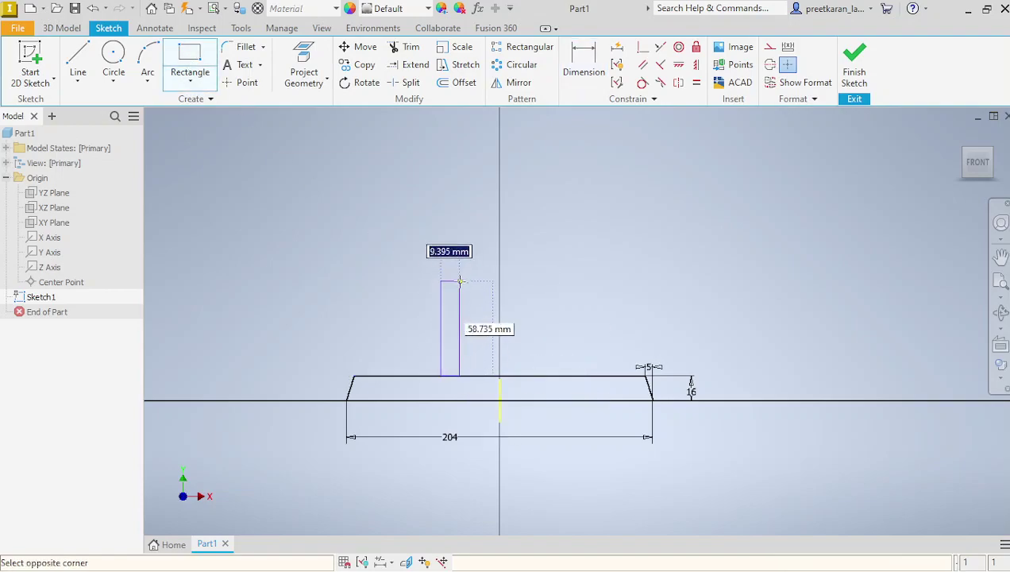
pyautogui.click(568, 231)
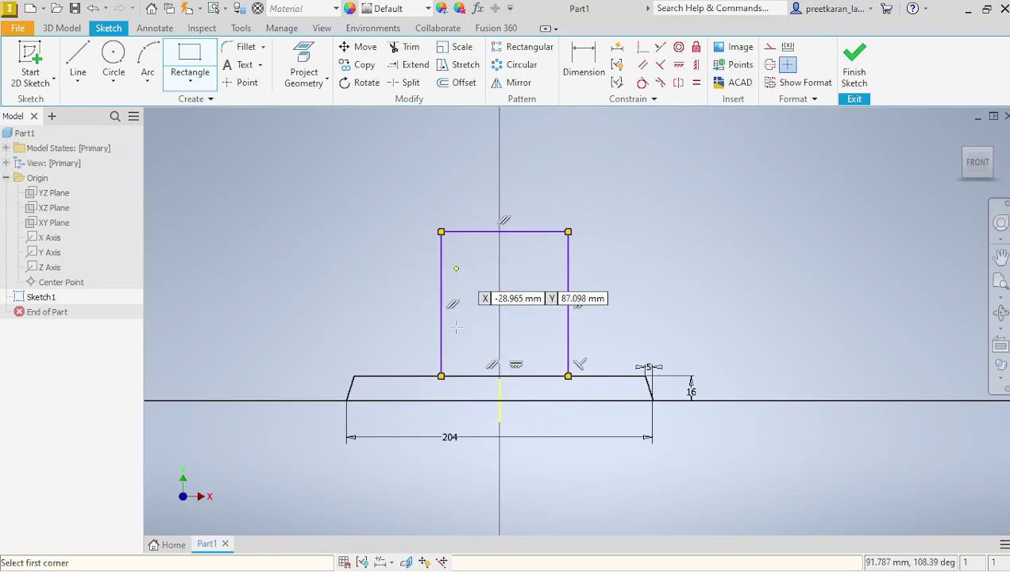
pyautogui.click(384, 556)
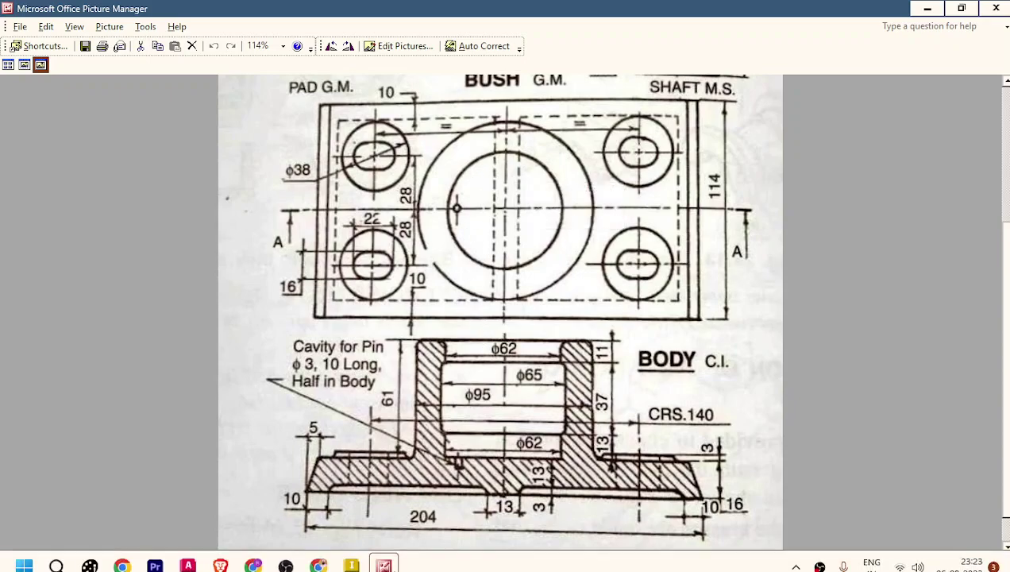
pyautogui.click(351, 563)
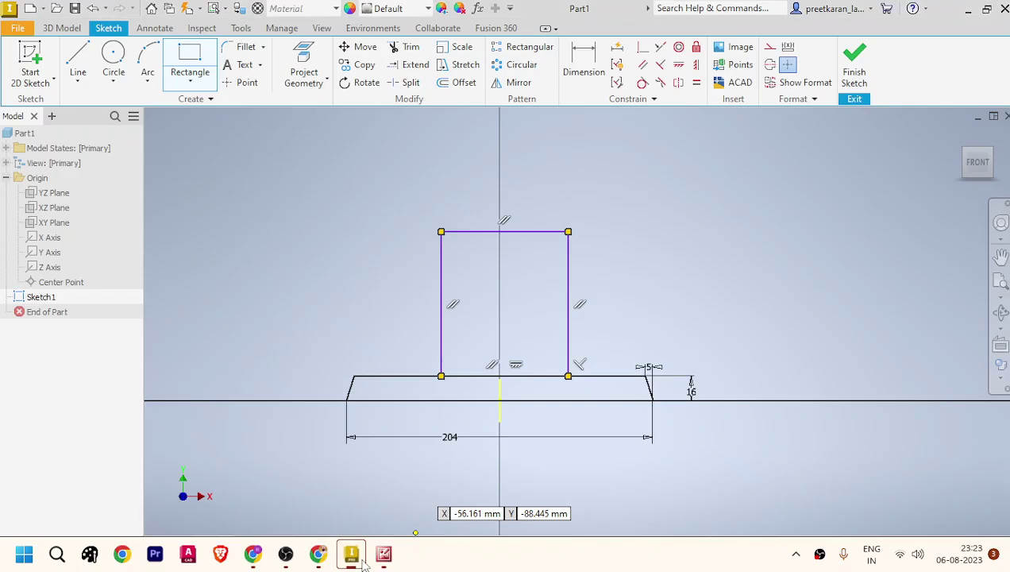
pyautogui.rightClick(517, 322)
pyautogui.click(580, 320)
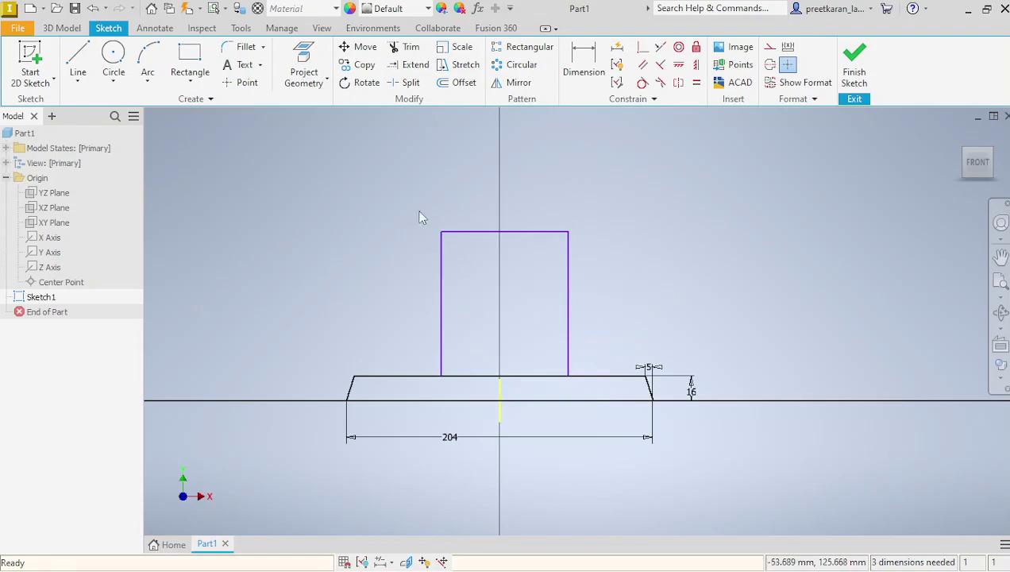
pyautogui.hotkey('ctrl', 'z')
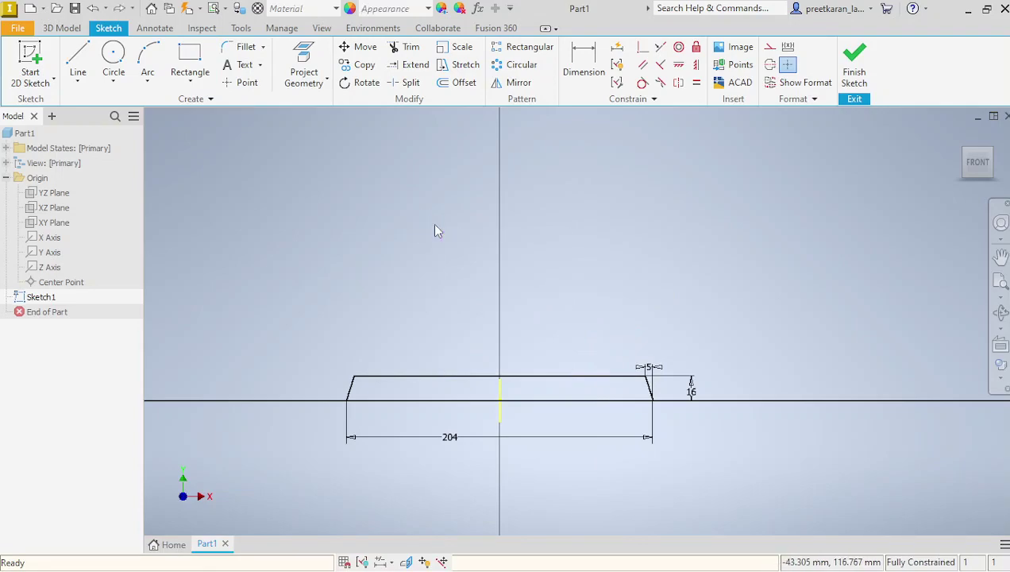
# Step: Finish the sketch and extrude both profile halves symmetrically by a total of 114 mm, checking the depth in the reference drawing
pyautogui.click(855, 62)
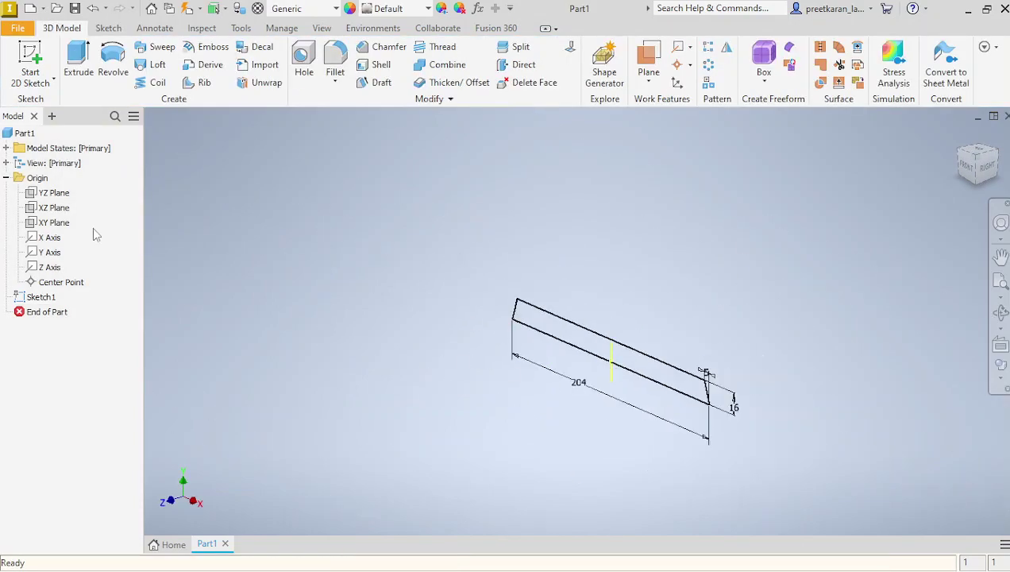
pyautogui.click(77, 64)
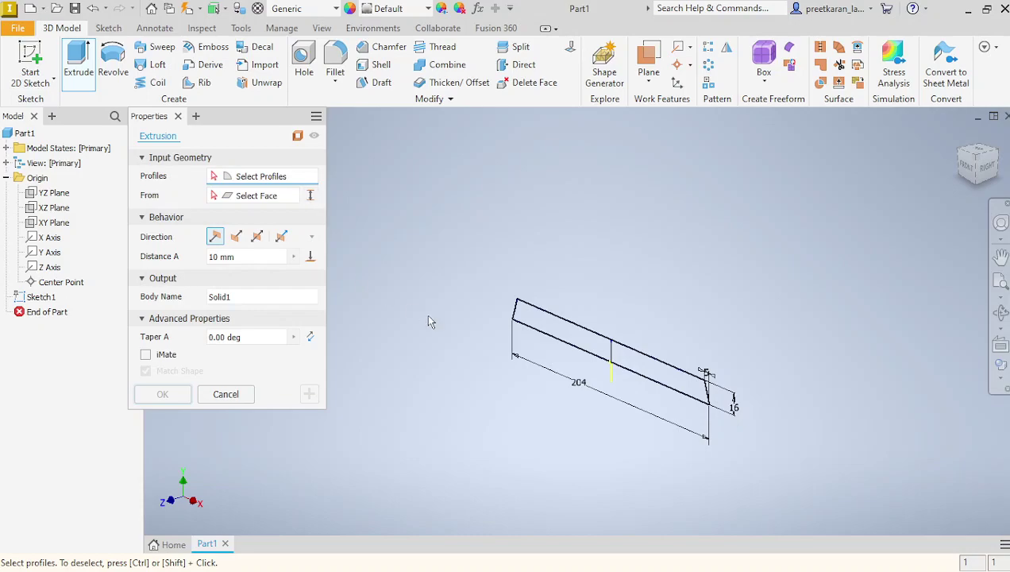
pyautogui.click(537, 312)
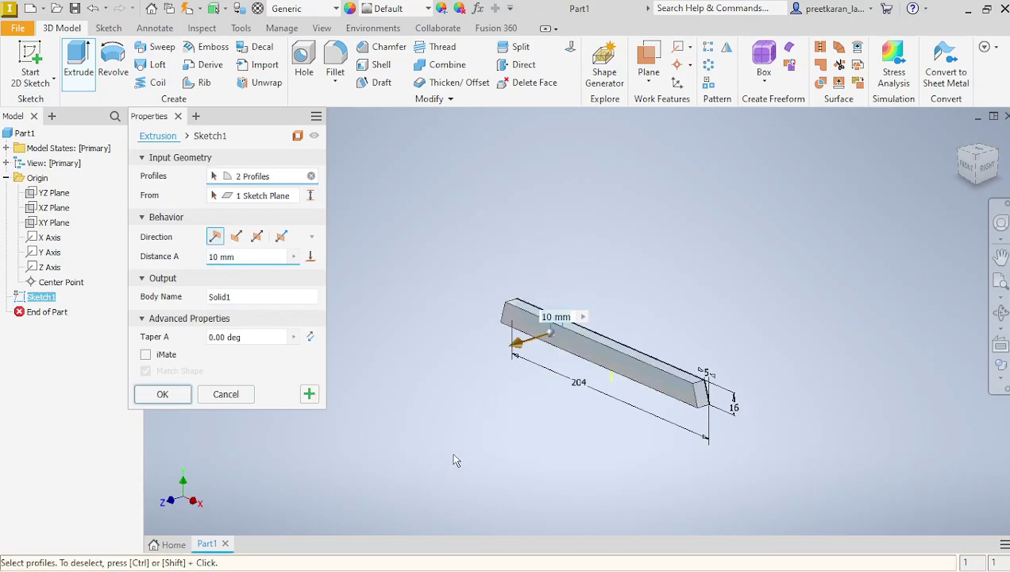
pyautogui.click(383, 561)
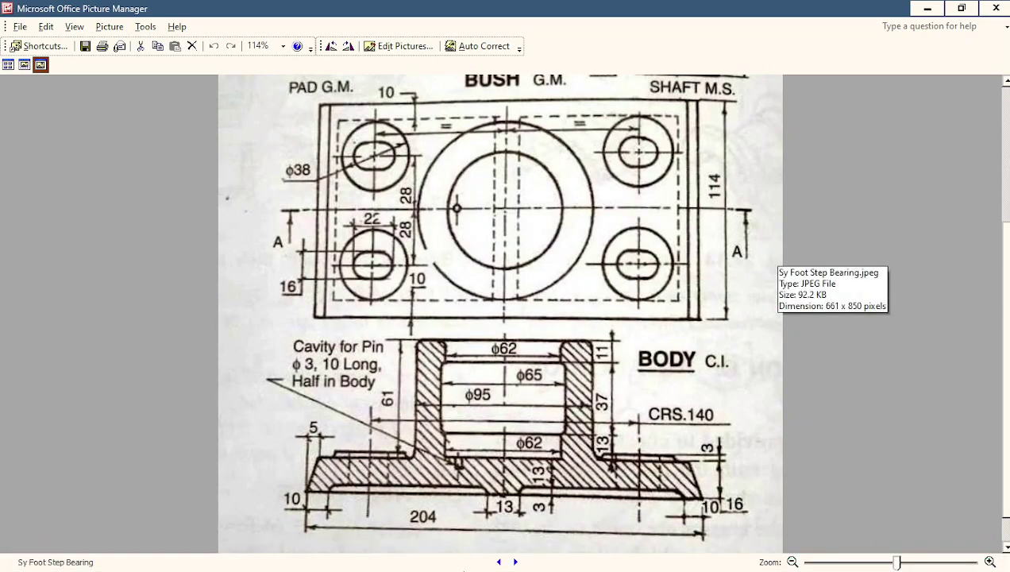
pyautogui.moveTo(426, 566)
pyautogui.click(351, 553)
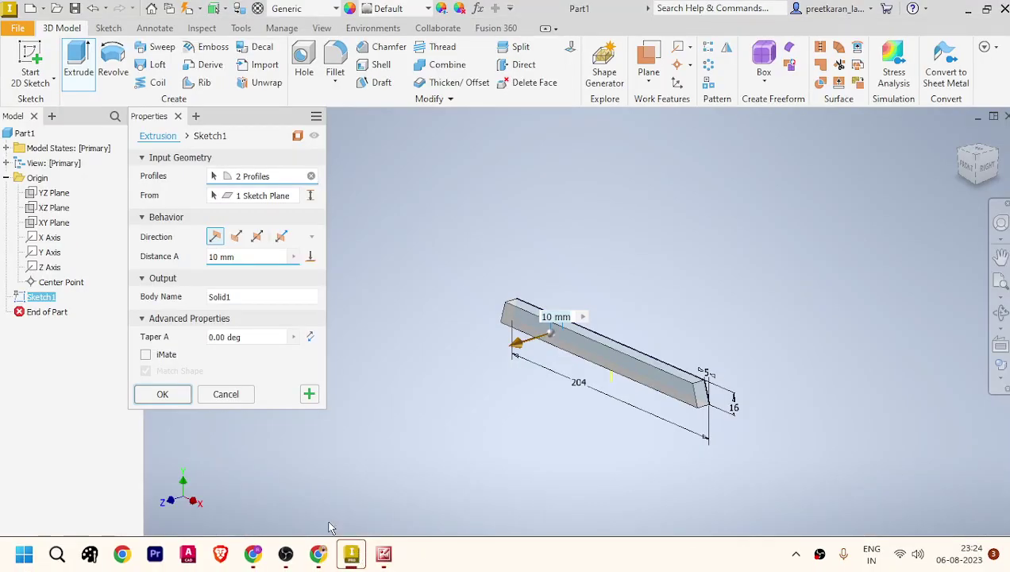
pyautogui.doubleClick(228, 257)
pyautogui.write('114')
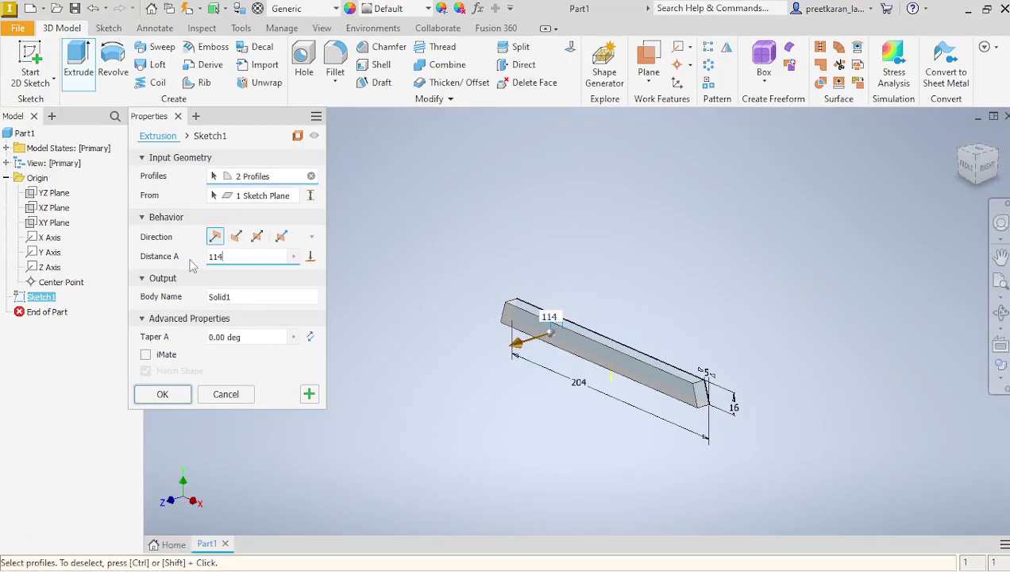
pyautogui.click(256, 236)
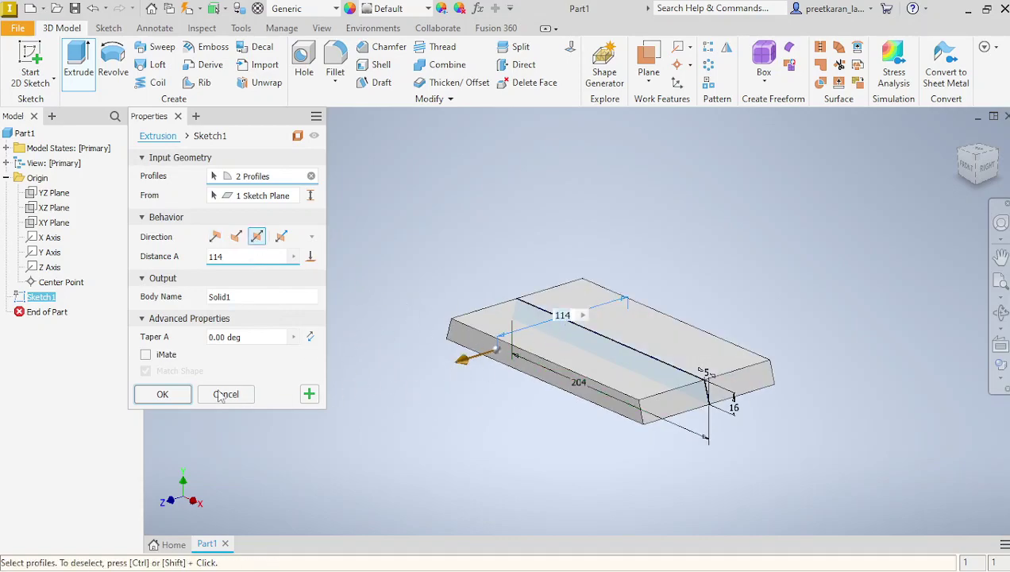
pyautogui.click(162, 395)
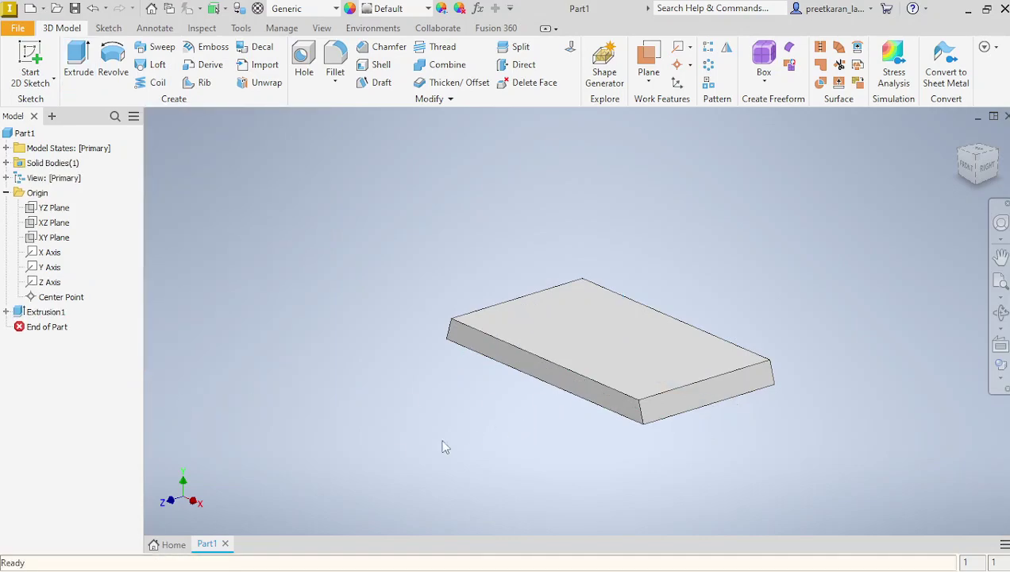
# Step: Start a 2D sketch on the top face of the base plate and orient it with the long side horizontal
pyautogui.click(583, 333)
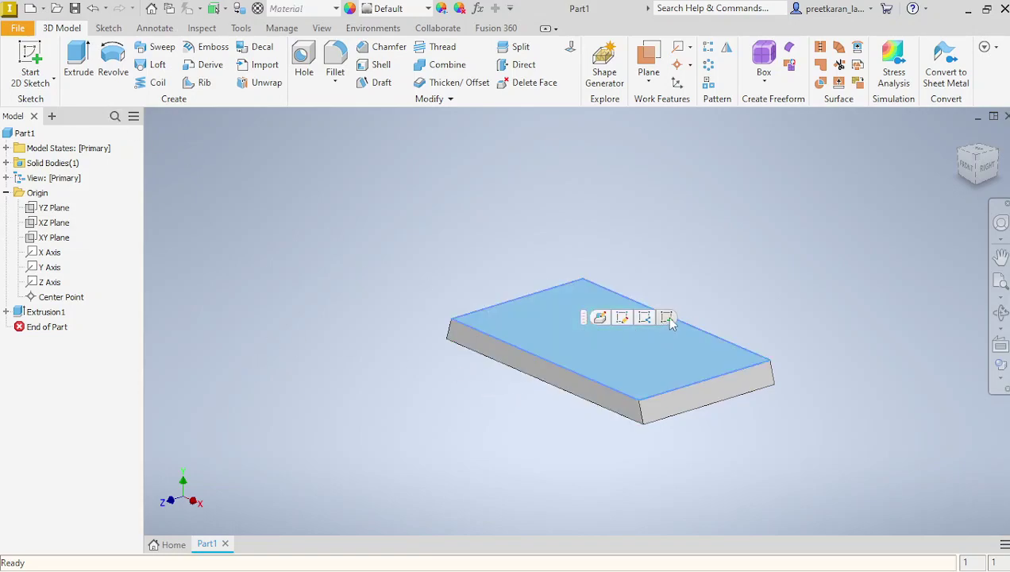
pyautogui.click(341, 244)
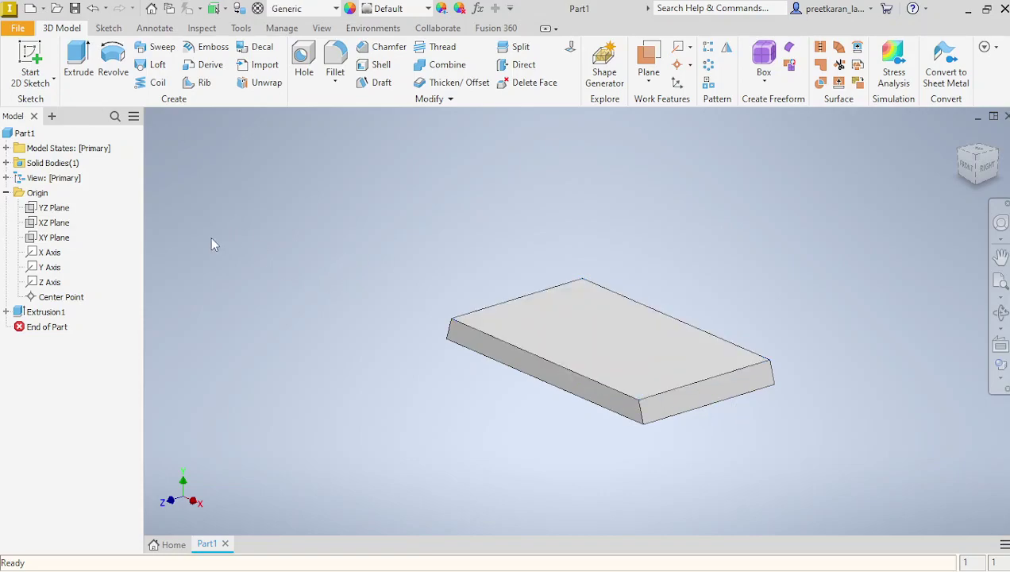
pyautogui.click(514, 327)
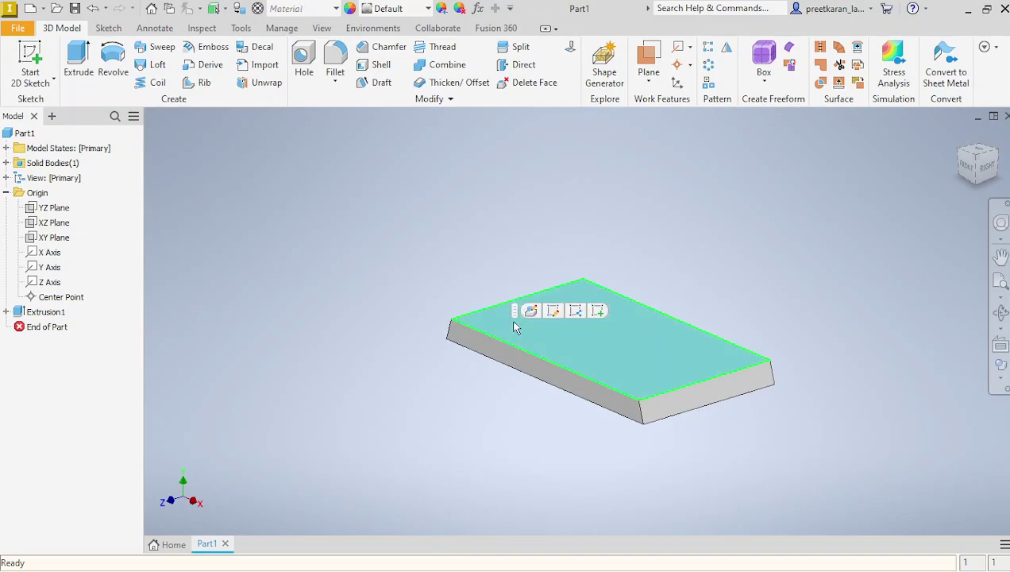
pyautogui.click(598, 311)
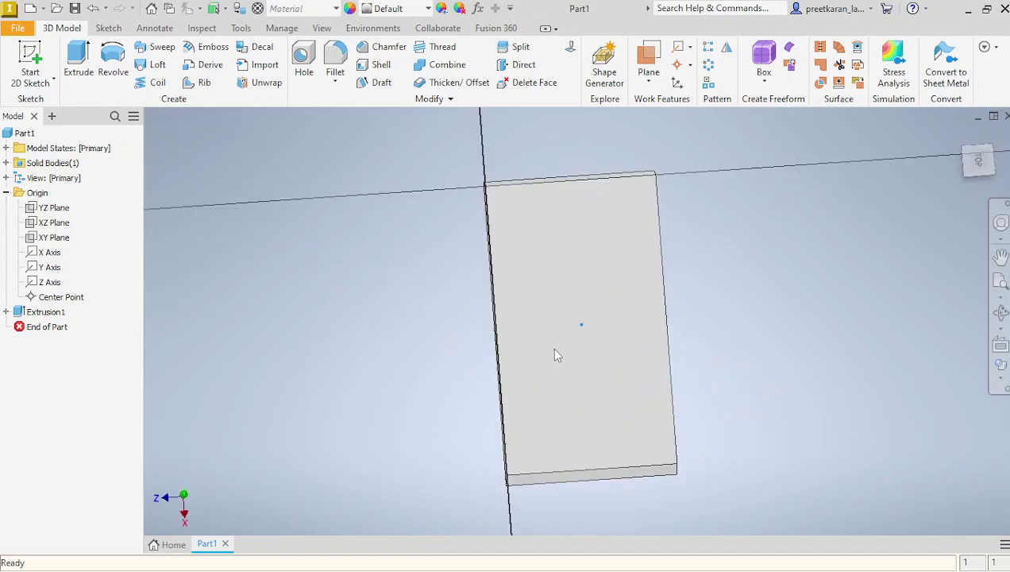
pyautogui.moveTo(975, 151)
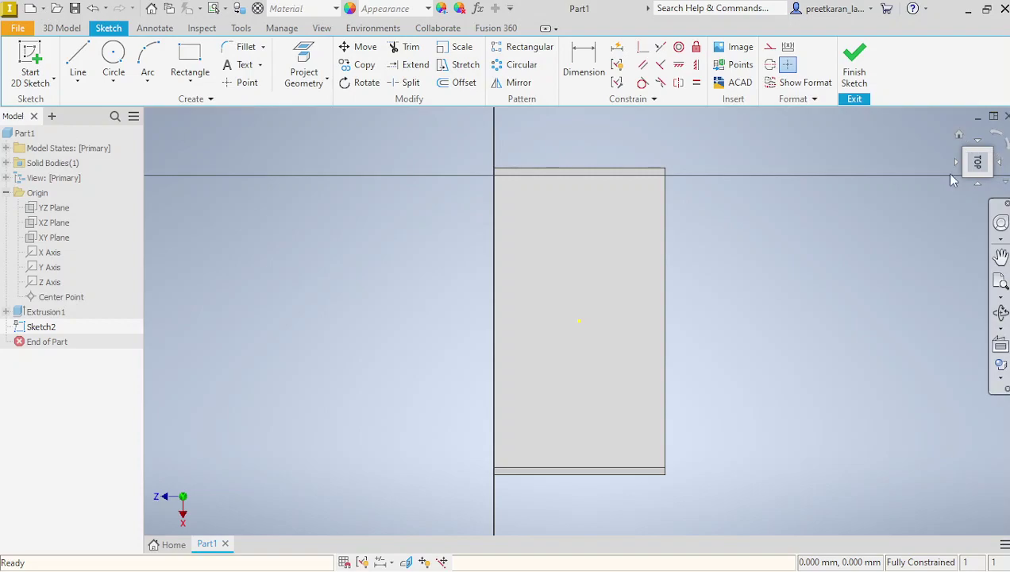
pyautogui.click(995, 135)
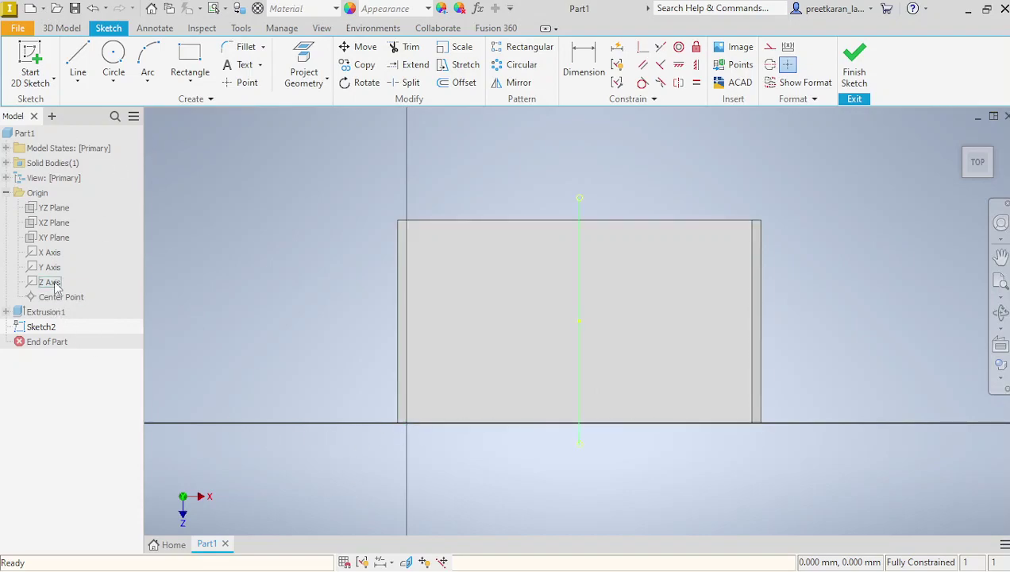
# Step: Project the X and Z axes into the sketch on the plate's top face
pyautogui.click(47, 253)
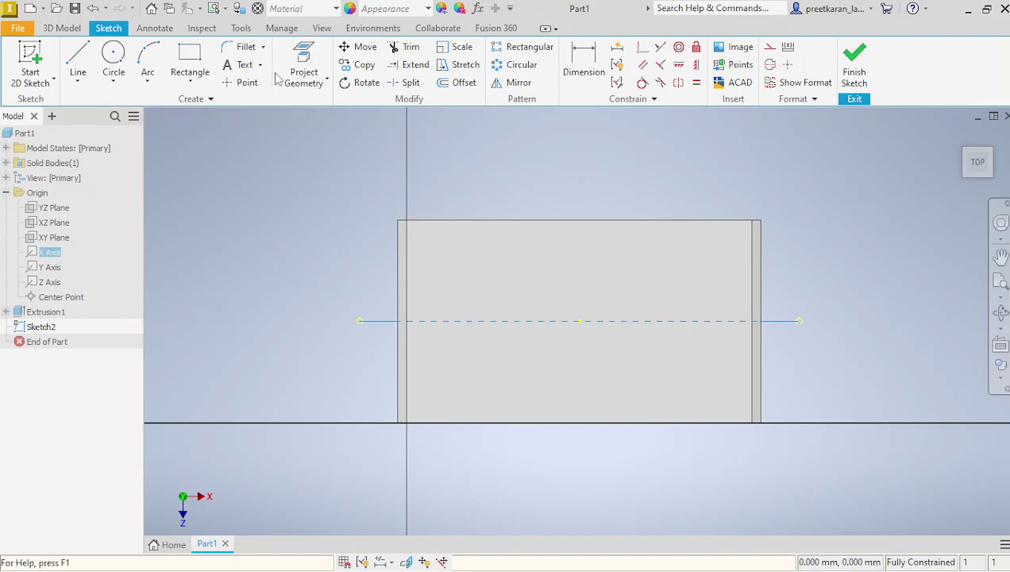
pyautogui.click(299, 59)
pyautogui.click(295, 62)
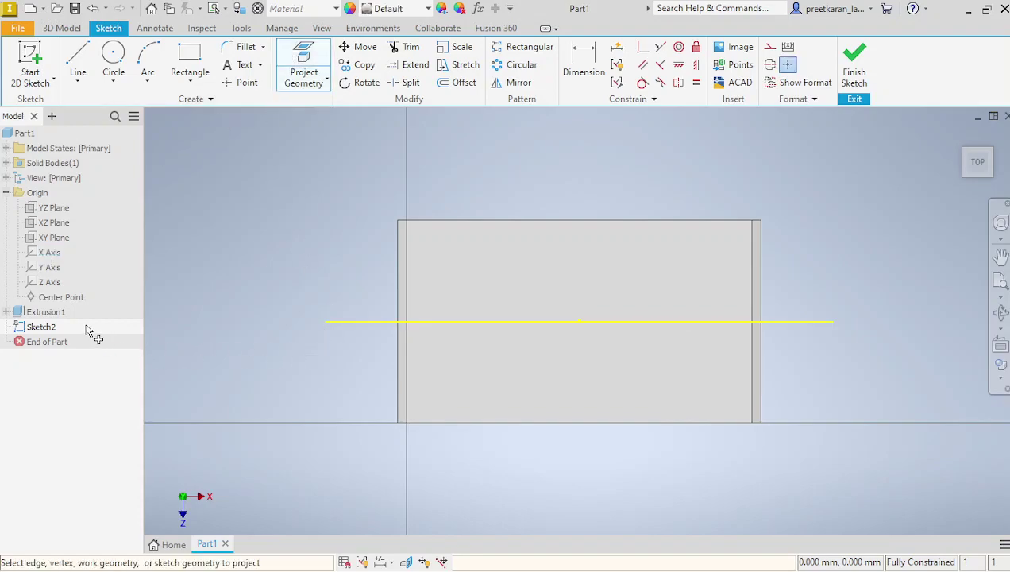
pyautogui.click(53, 283)
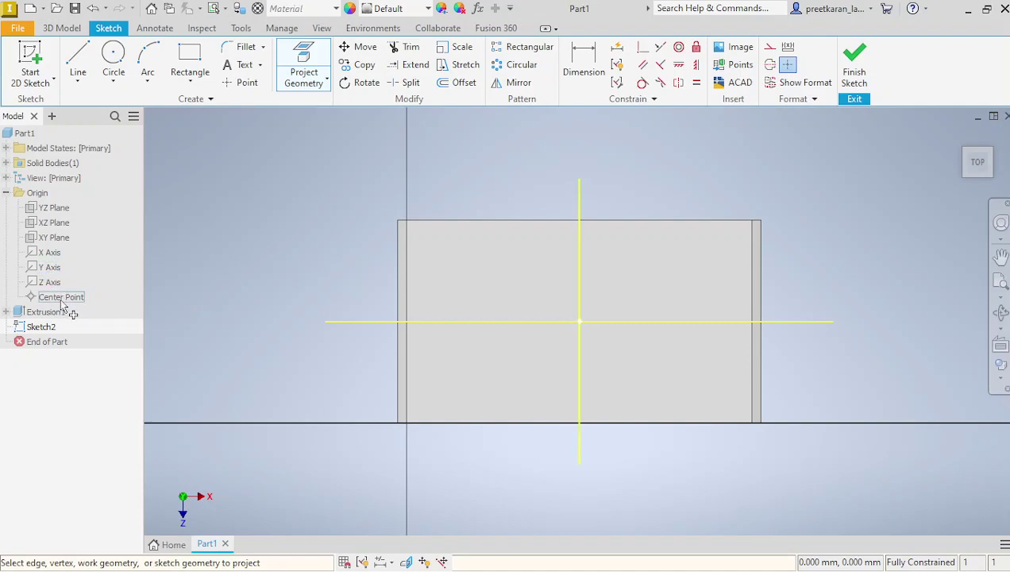
# Step: Draw two concentric circles centred on the intersection of the projected axes, the inner one about 68 mm in diameter
pyautogui.click(113, 55)
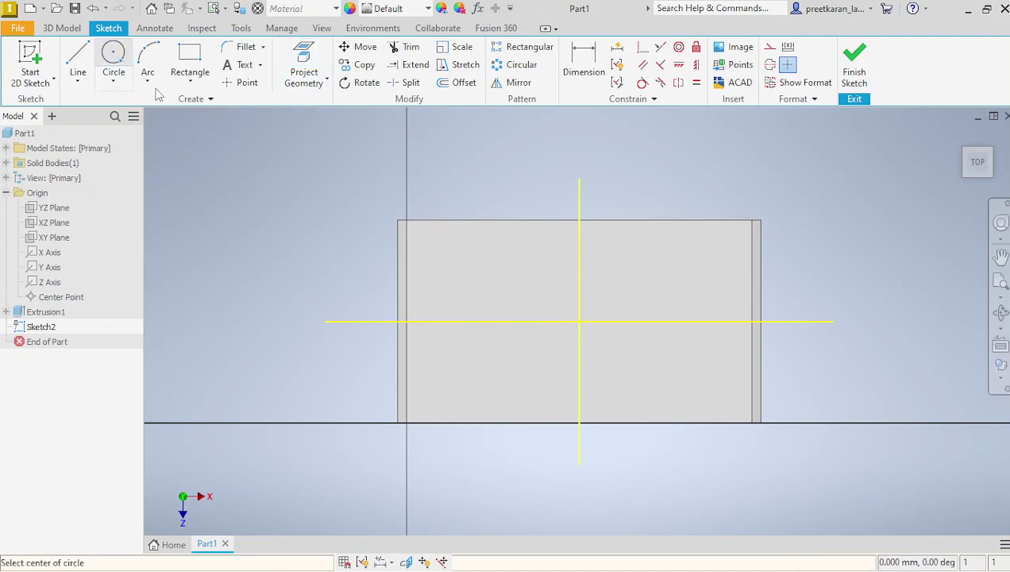
pyautogui.click(579, 322)
pyautogui.click(526, 391)
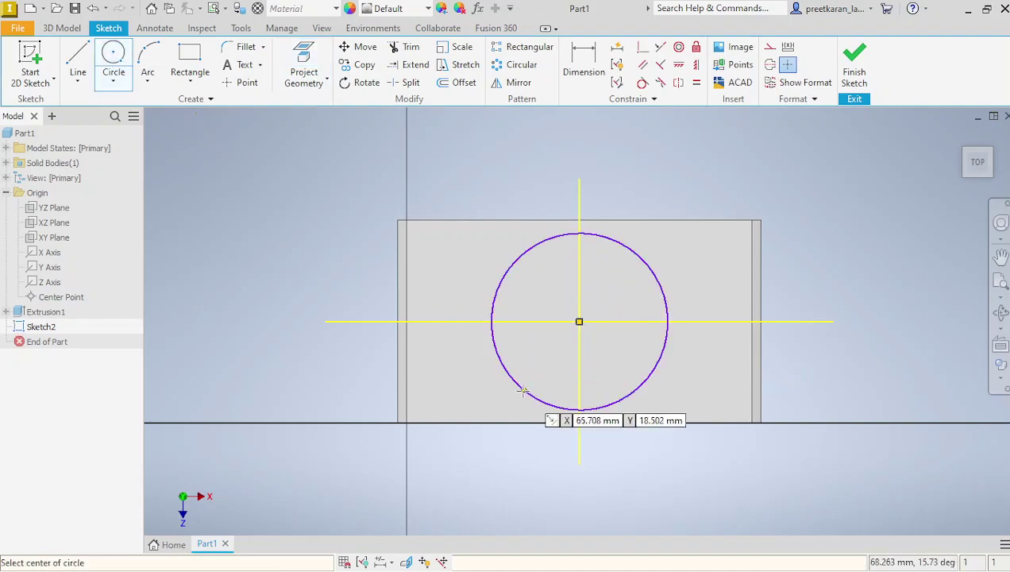
pyautogui.click(578, 322)
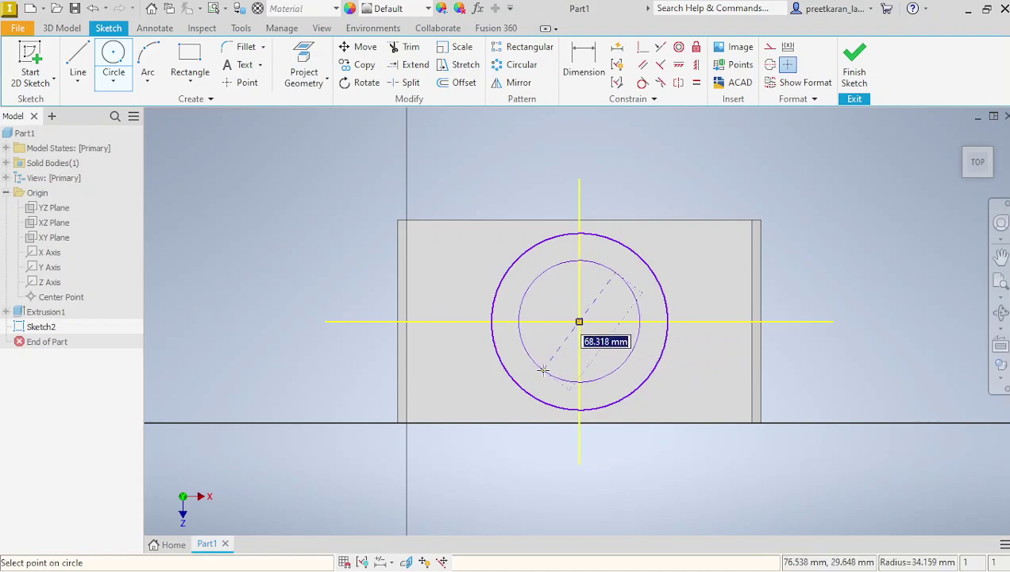
pyautogui.click(537, 364)
pyautogui.rightClick(359, 286)
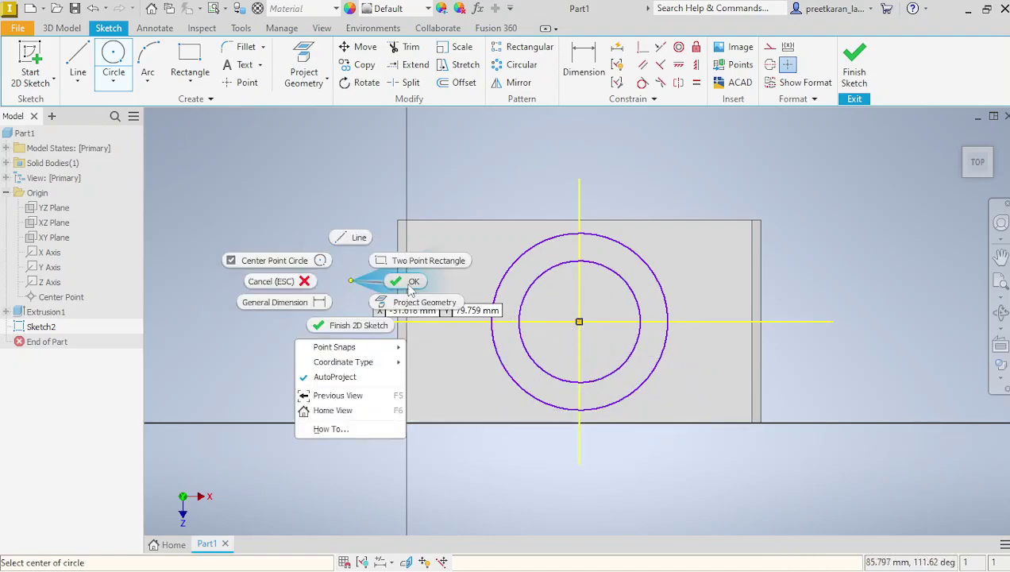
pyautogui.click(380, 278)
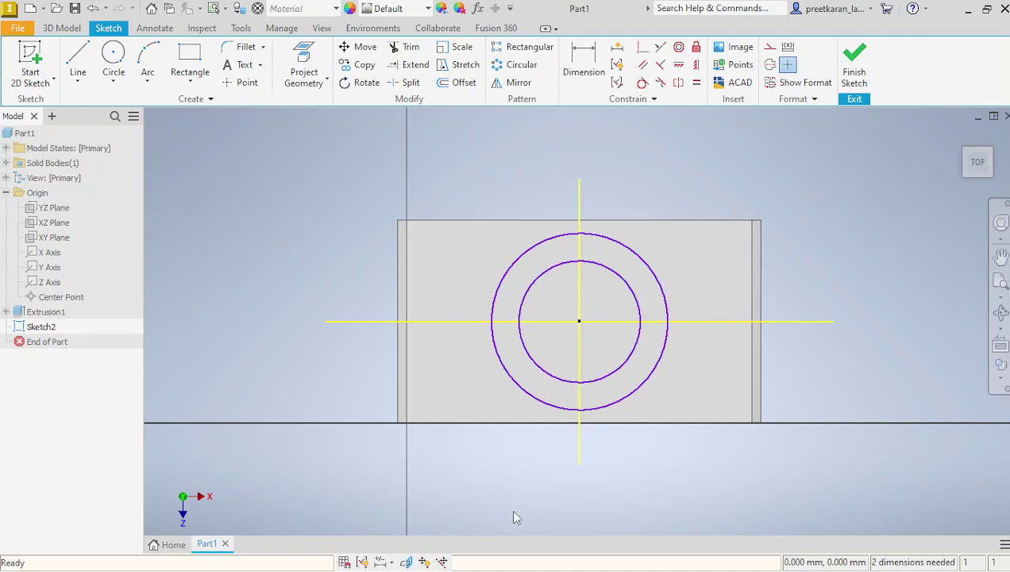
# Step: Consult the reference drawing for the body's diameters, and dimension the inner circle as 62 mm and the outer circle as 95 mm
pyautogui.click(383, 551)
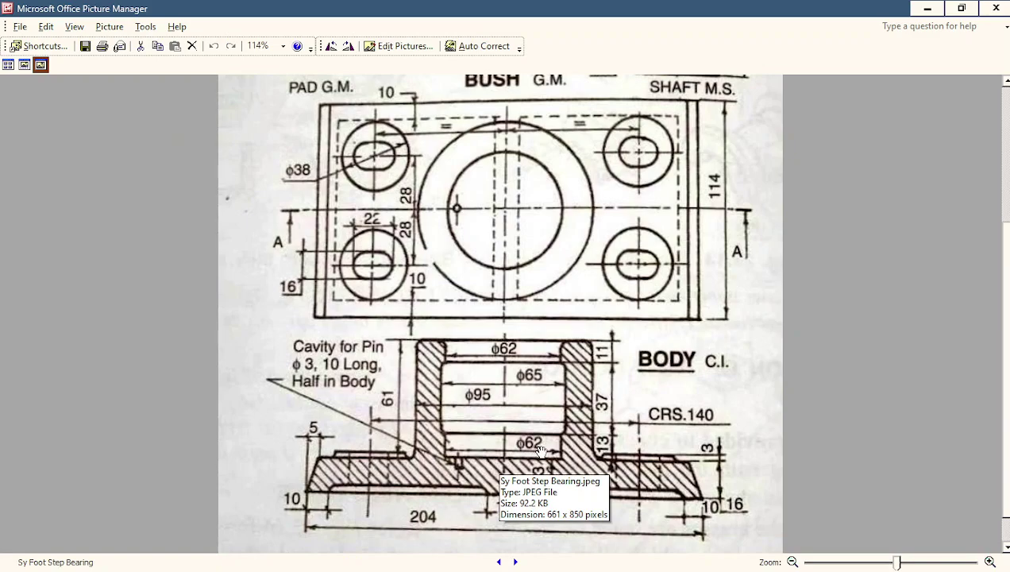
pyautogui.moveTo(381, 563)
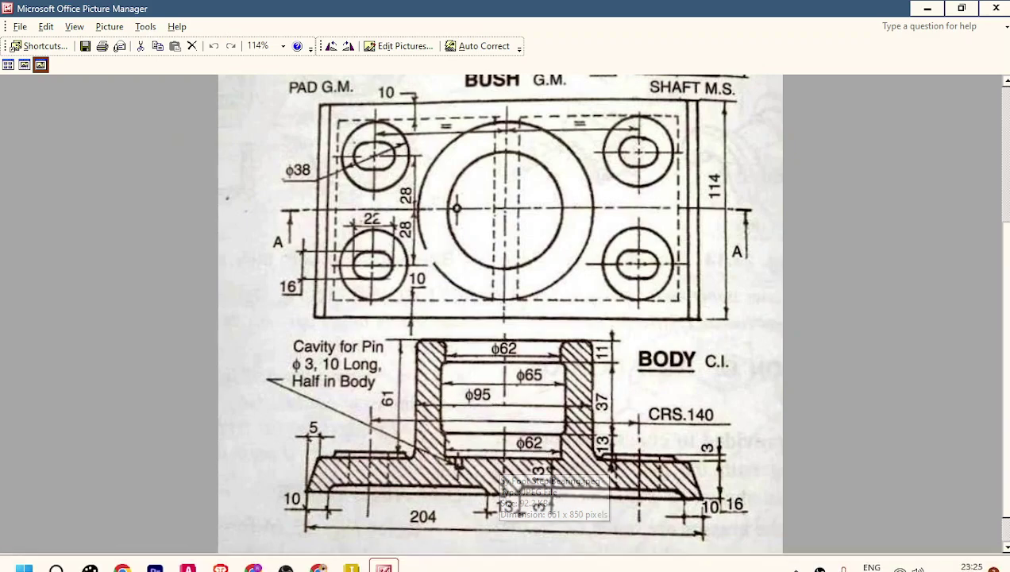
pyautogui.click(362, 562)
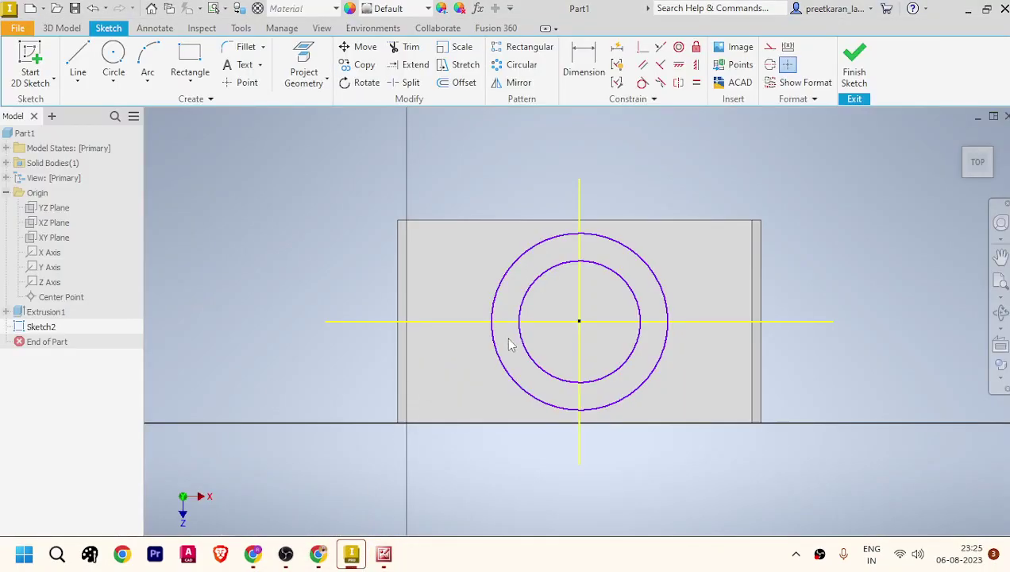
pyautogui.click(582, 71)
pyautogui.click(530, 287)
pyautogui.click(492, 248)
pyautogui.write('62')
pyautogui.press('Return')
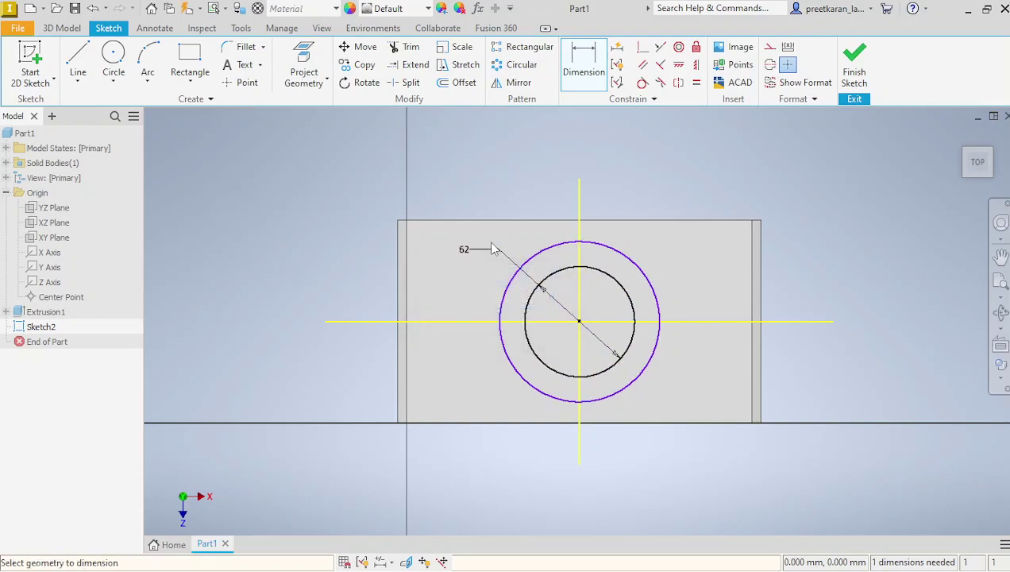
pyautogui.click(518, 296)
pyautogui.click(470, 283)
pyautogui.write('95')
pyautogui.press('Return')
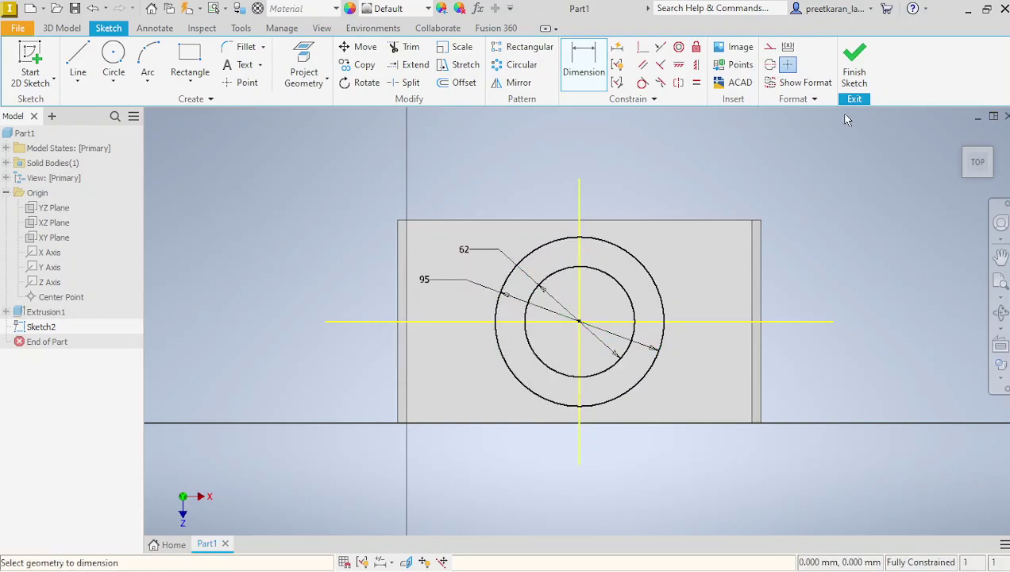
# Step: Finish the sketch and extrude all four ring regions upward by 13 mm, the lower Ø62 section's height in the reference drawing
pyautogui.click(854, 63)
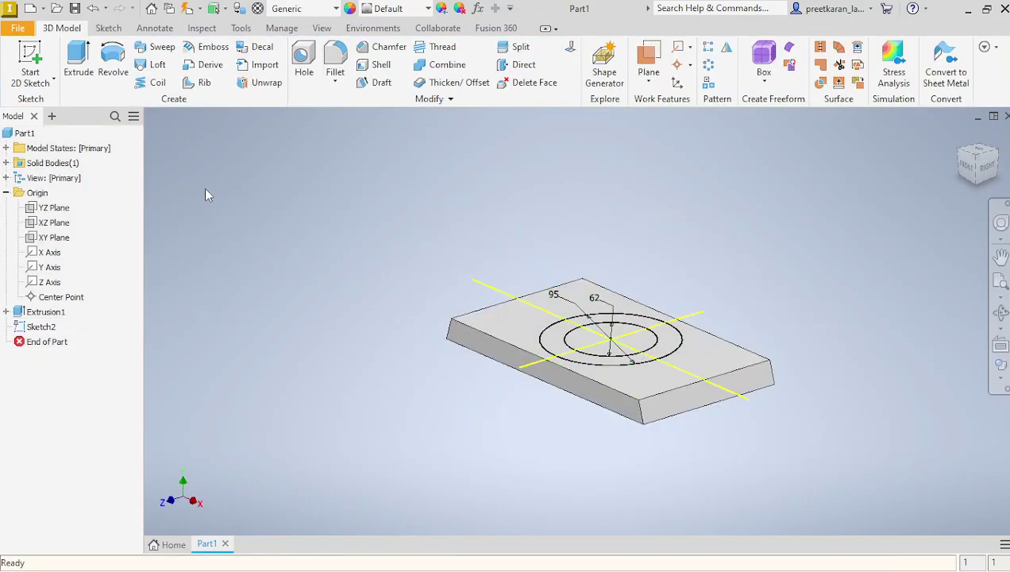
pyautogui.click(78, 59)
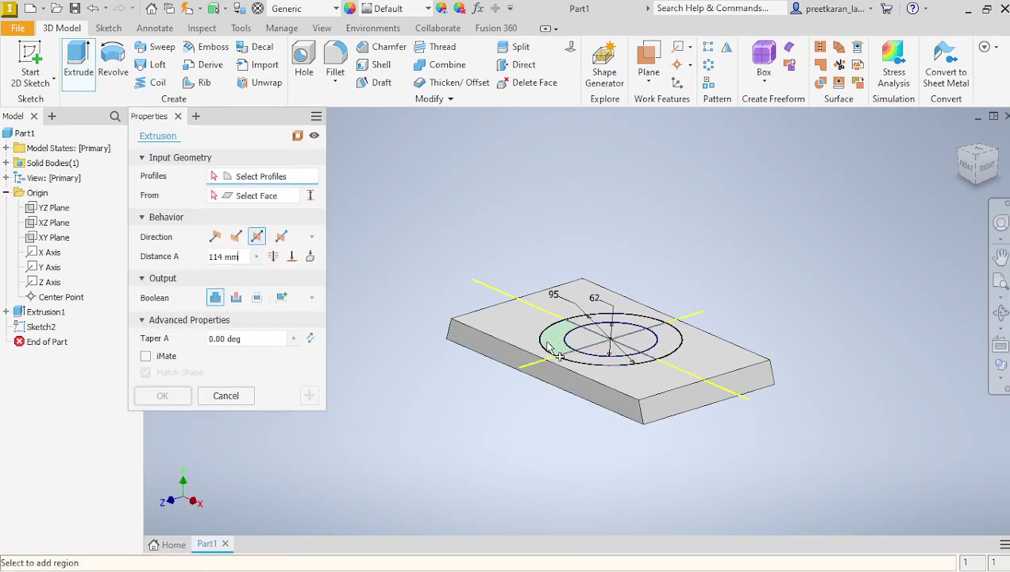
pyautogui.click(548, 347)
pyautogui.click(599, 324)
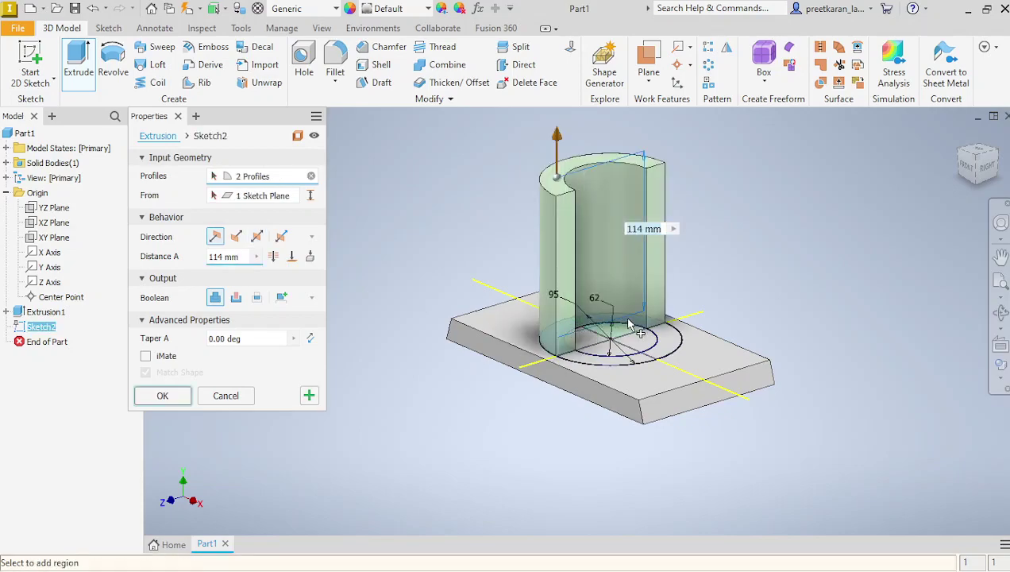
pyautogui.click(667, 340)
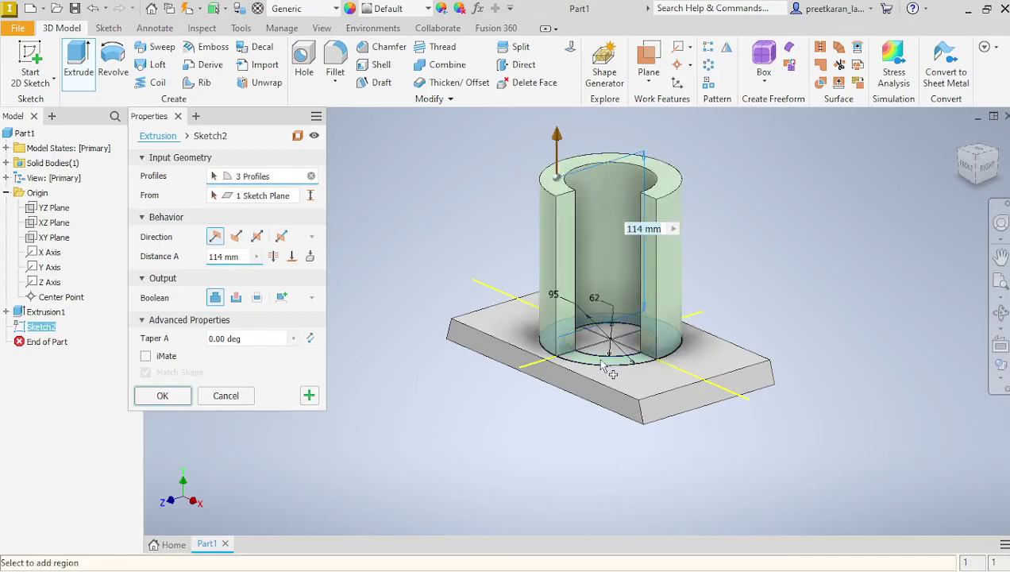
pyautogui.click(608, 361)
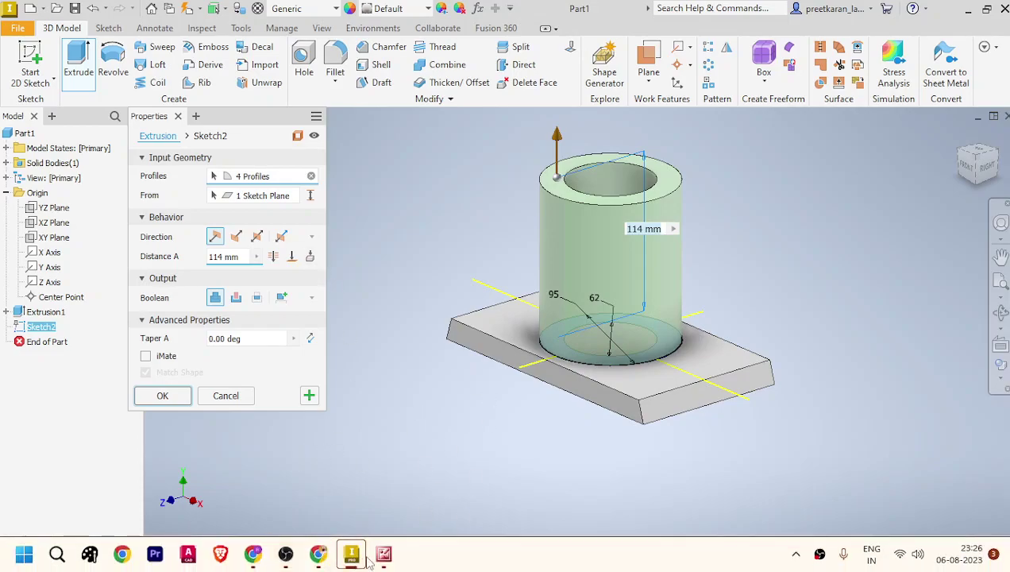
pyautogui.moveTo(355, 558)
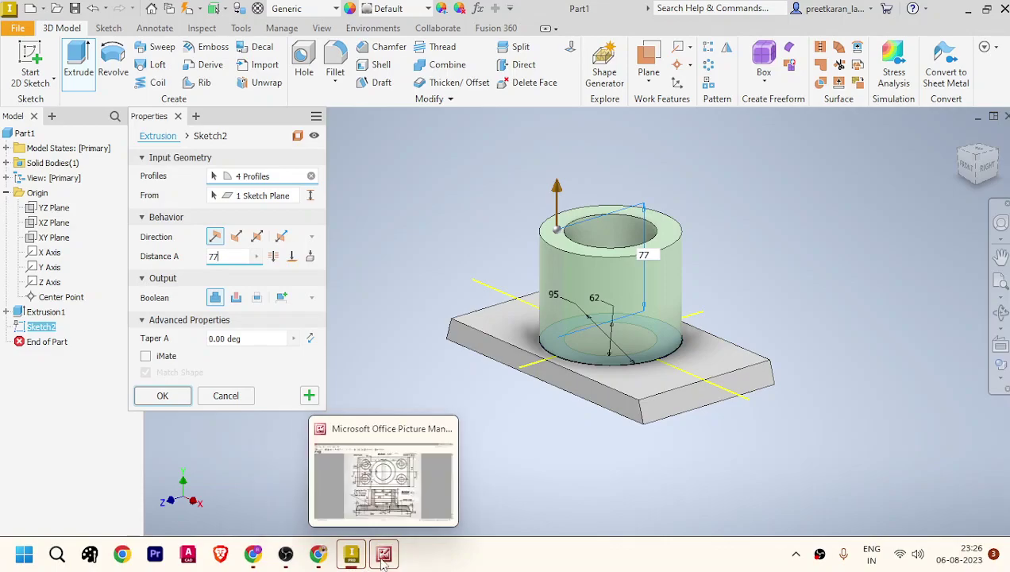
pyautogui.click(384, 554)
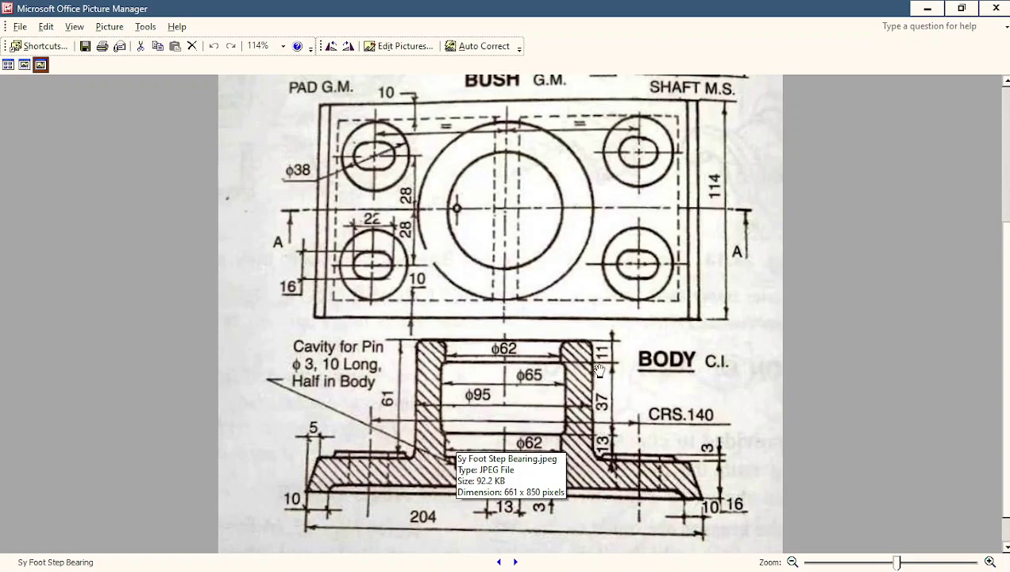
pyautogui.click(354, 555)
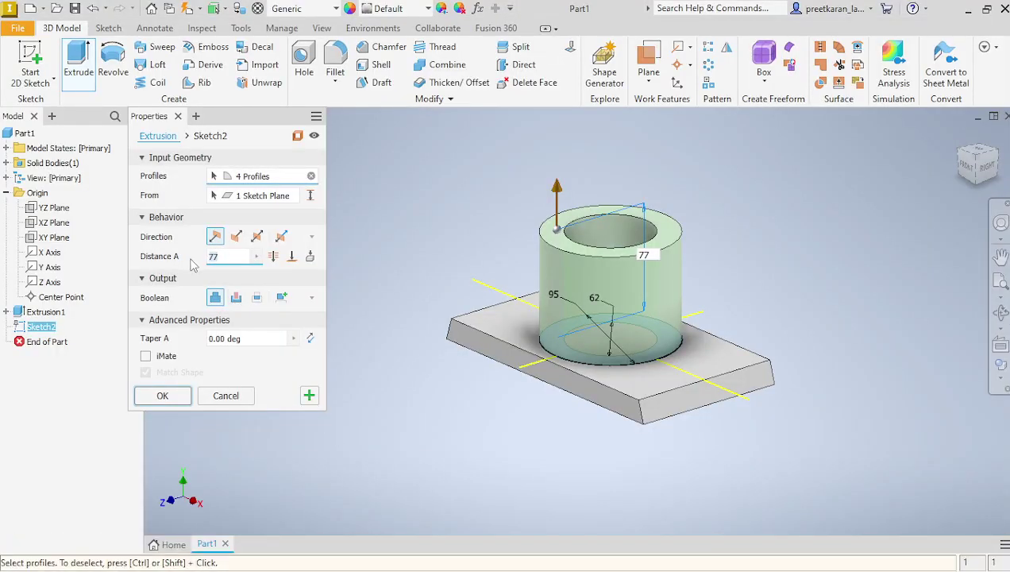
pyautogui.press('Return')
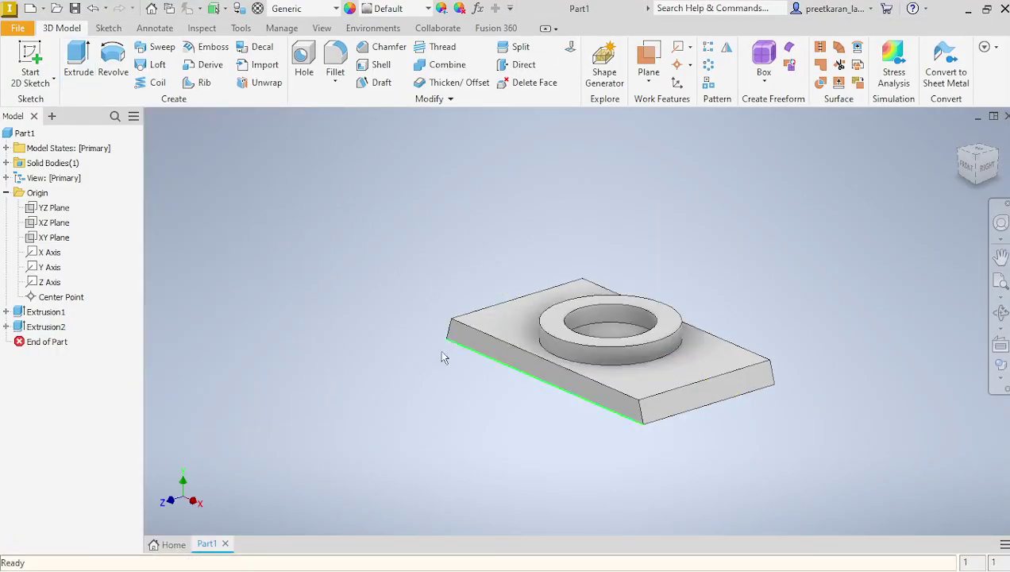
# Step: Start a sketch on the ring's top face and project its outer circular edge plus the X and Z axes
pyautogui.click(561, 323)
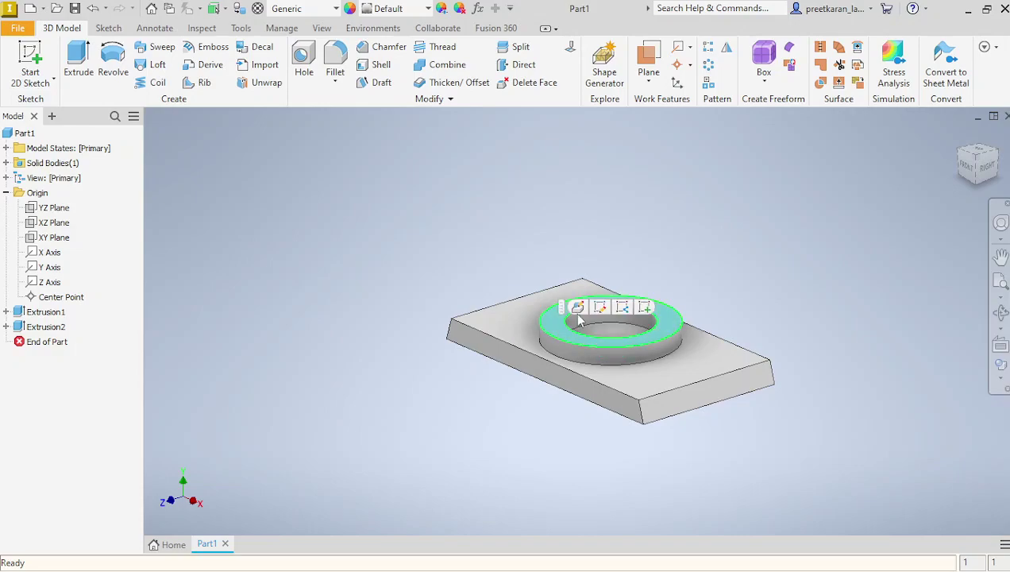
pyautogui.click(558, 301)
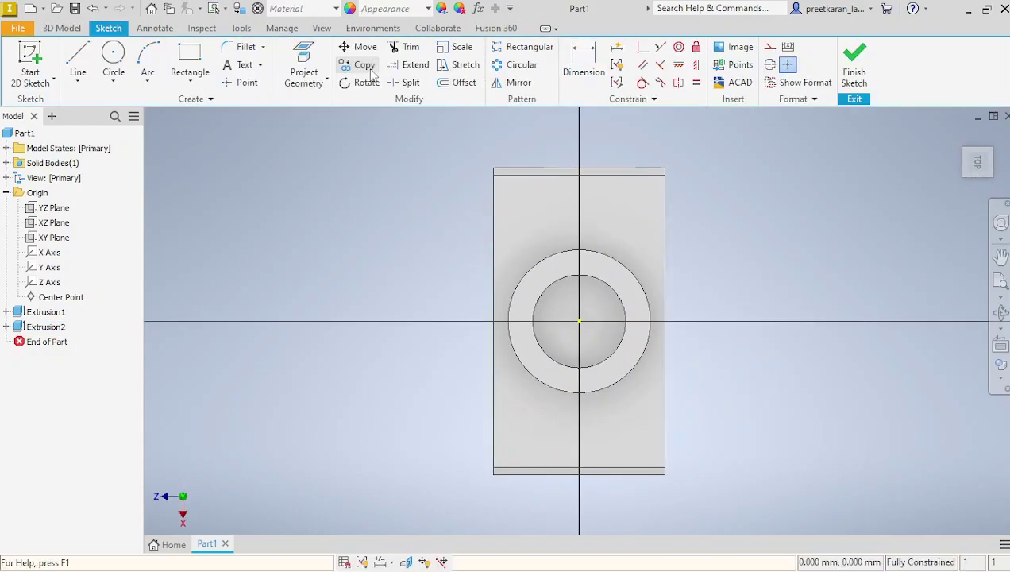
pyautogui.click(303, 62)
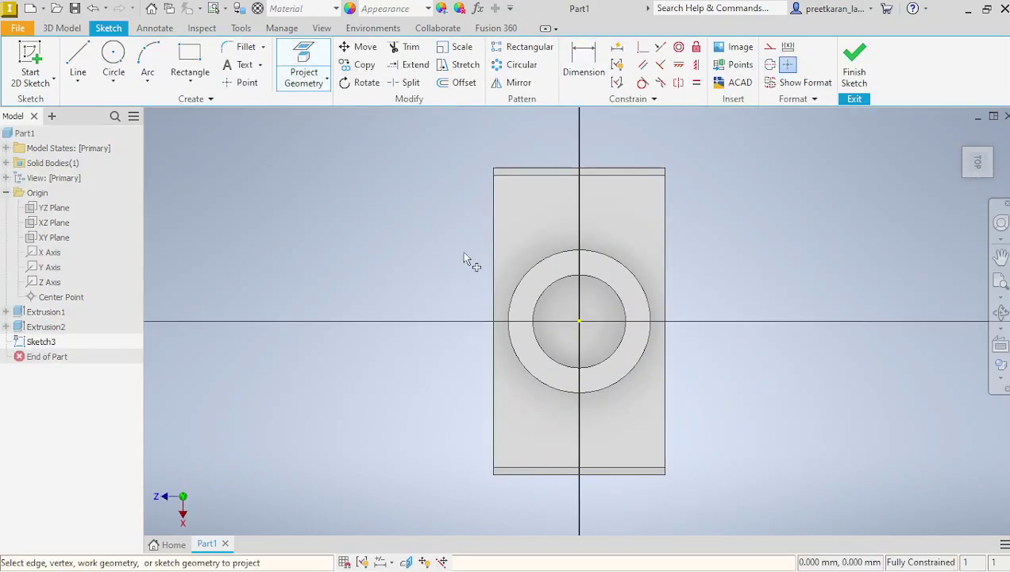
pyautogui.click(527, 273)
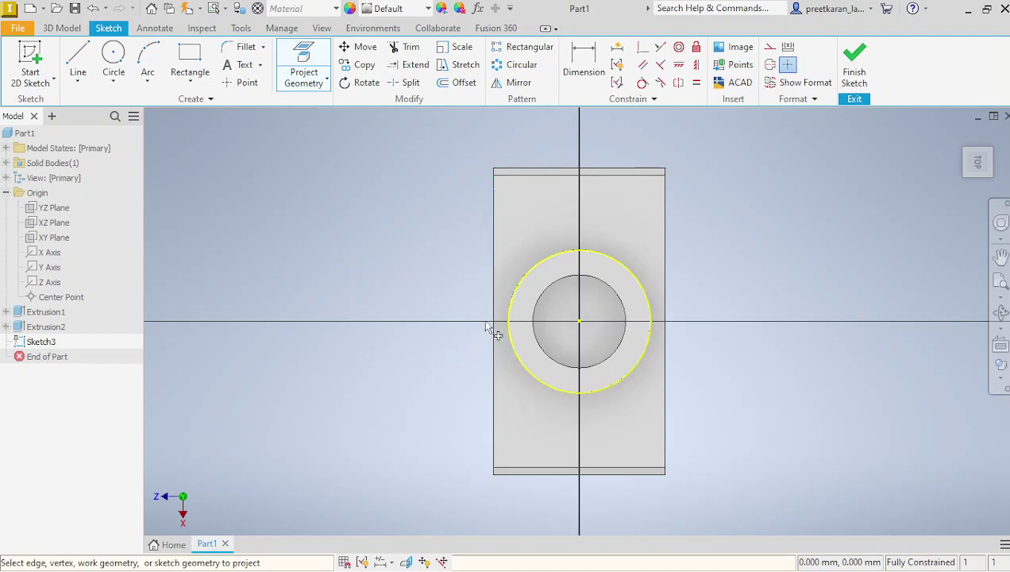
pyautogui.click(56, 253)
pyautogui.click(54, 269)
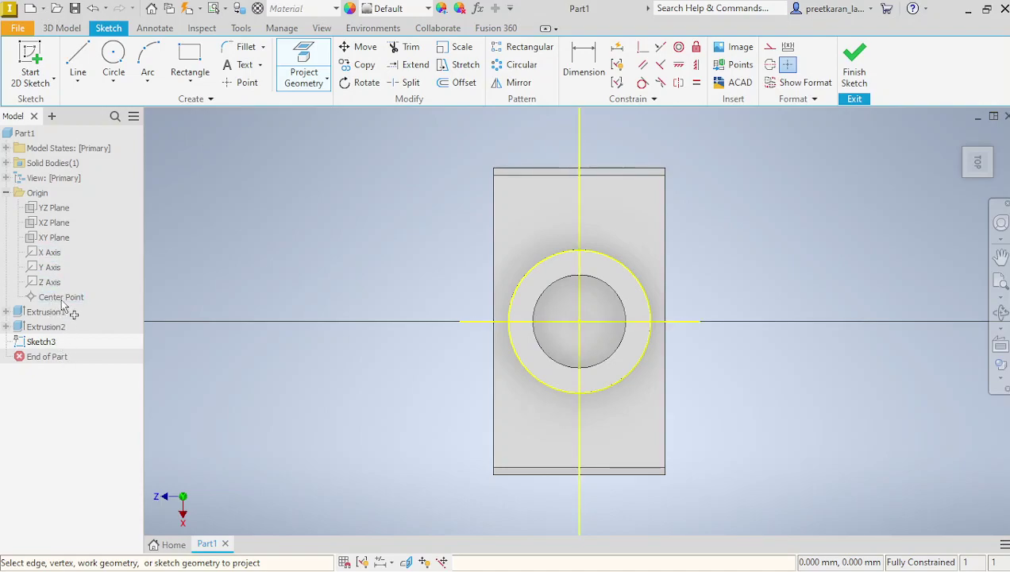
# Step: Draw a circle about 75 mm in diameter centred on the intersection of the projected axes
pyautogui.click(113, 55)
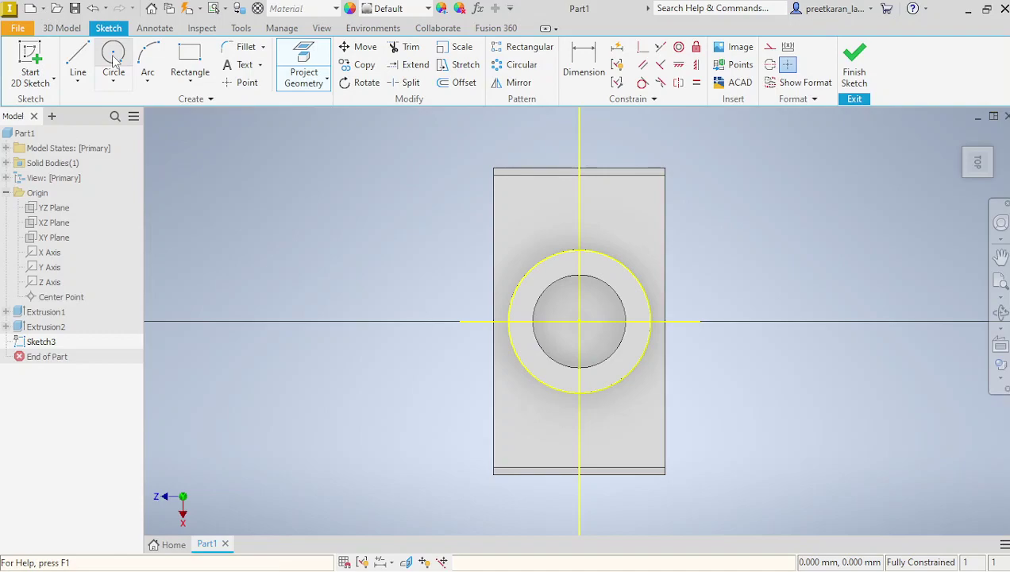
pyautogui.click(579, 321)
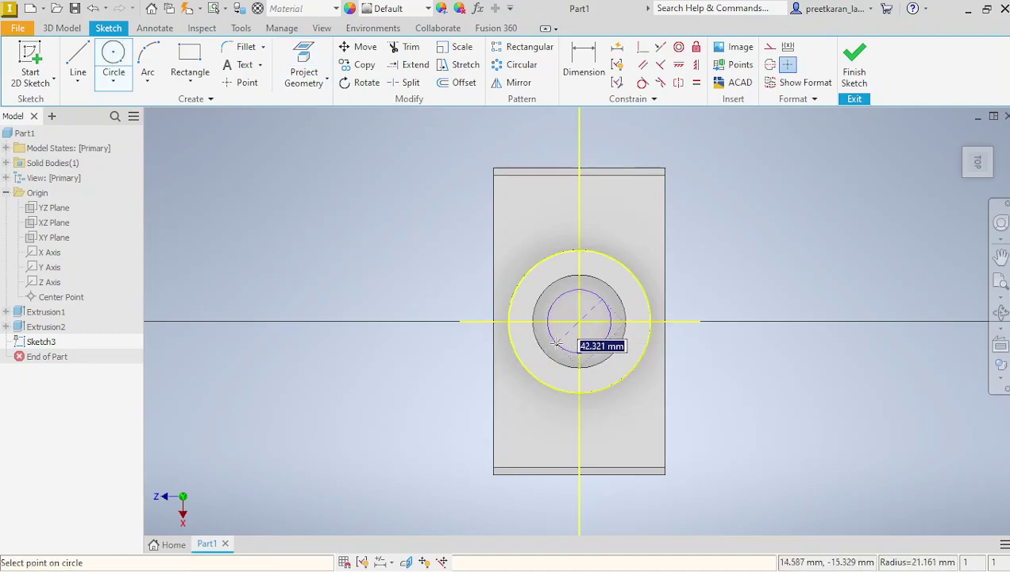
pyautogui.click(542, 364)
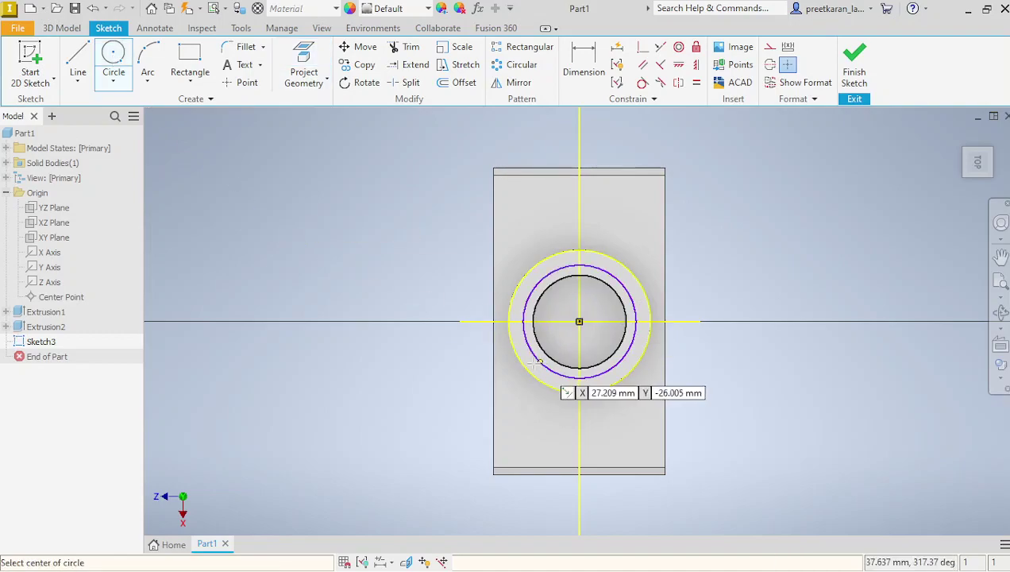
# Step: Consult the reference drawing for the middle bore's diameter and dimension the new circle as 65 mm
pyautogui.click(386, 556)
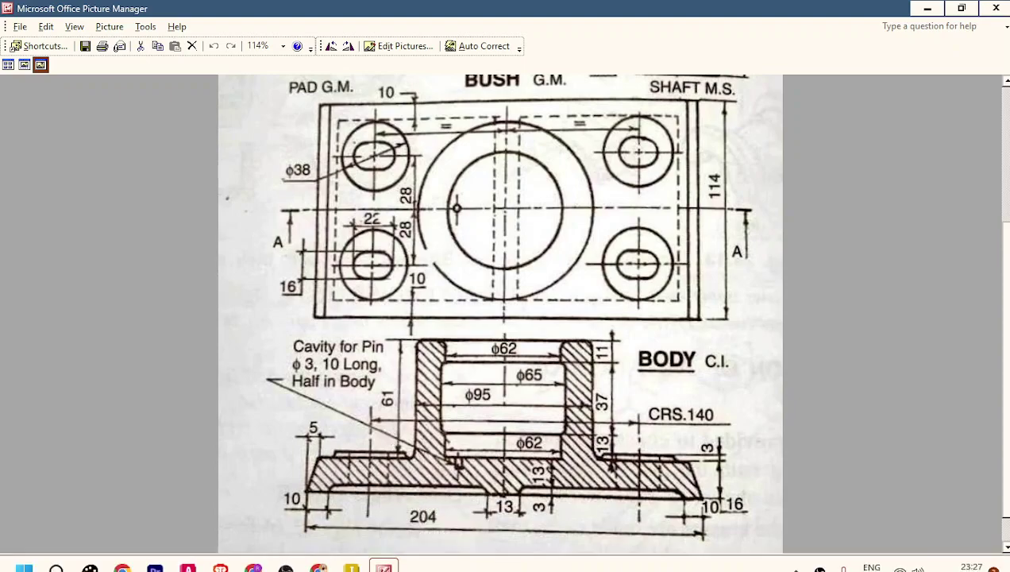
pyautogui.click(353, 554)
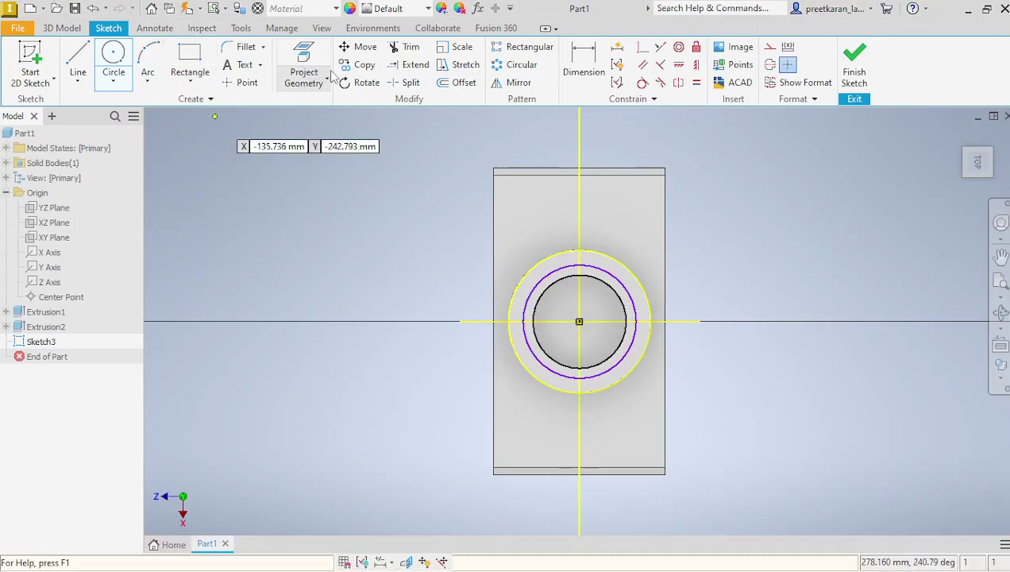
pyautogui.click(580, 62)
pyautogui.click(558, 278)
pyautogui.click(473, 262)
pyautogui.write('65')
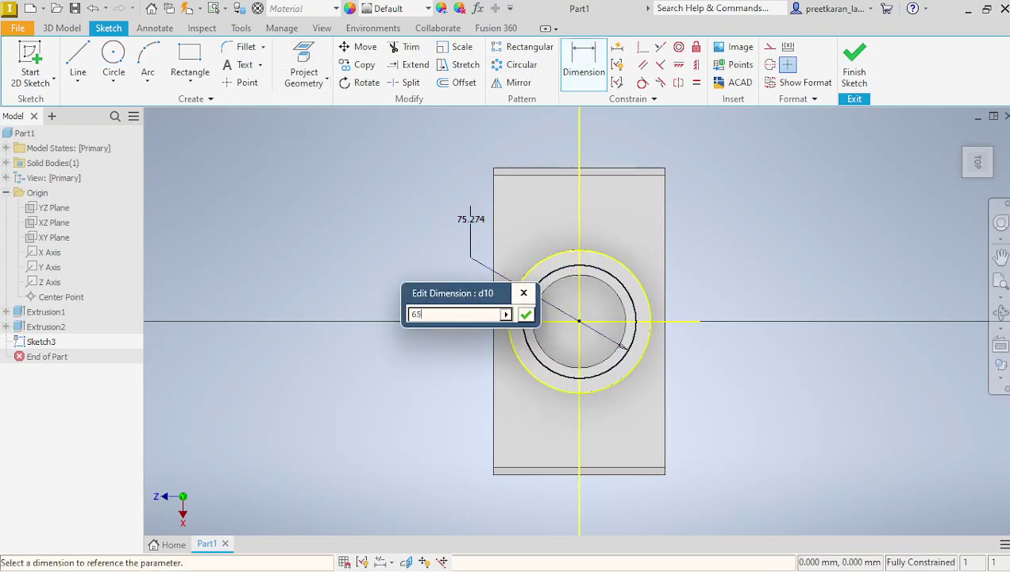
pyautogui.press('Return')
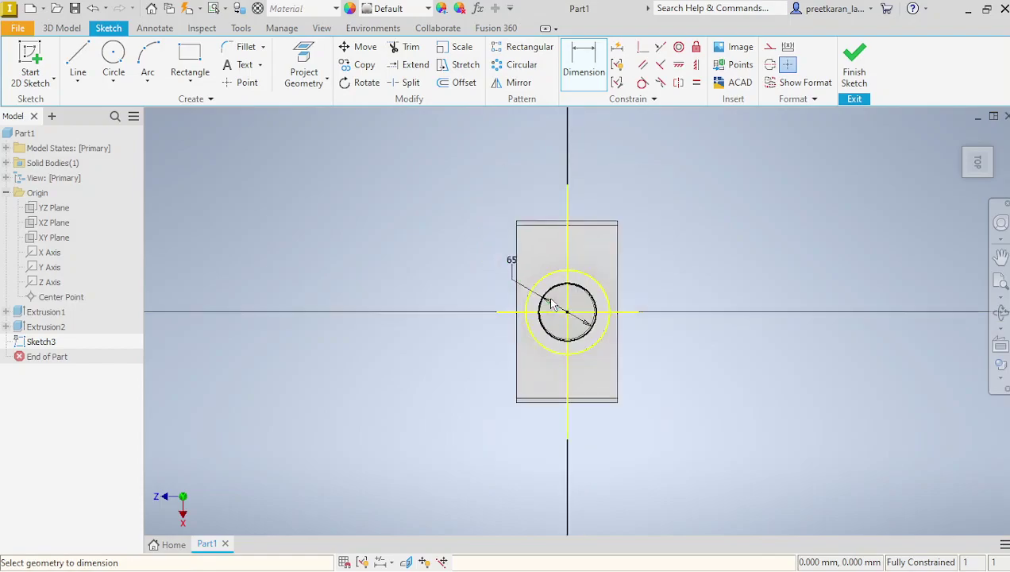
pyautogui.scroll(5, 550, 300)
pyautogui.scroll(-3, 508, 289)
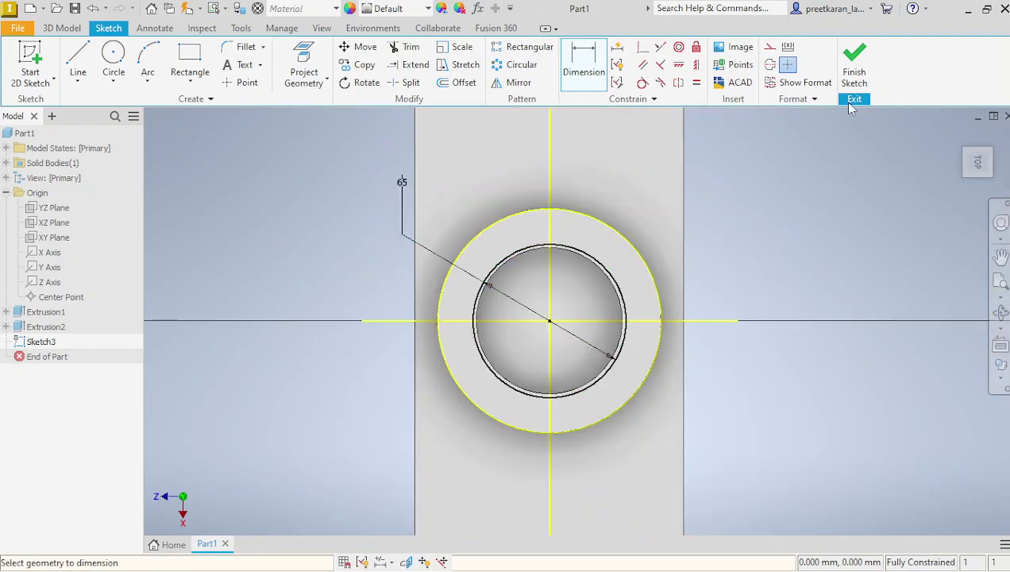
# Step: Finish the sketch and extrude all four regions between the 65 mm circle and the outer edge upward by 37 mm
pyautogui.click(854, 57)
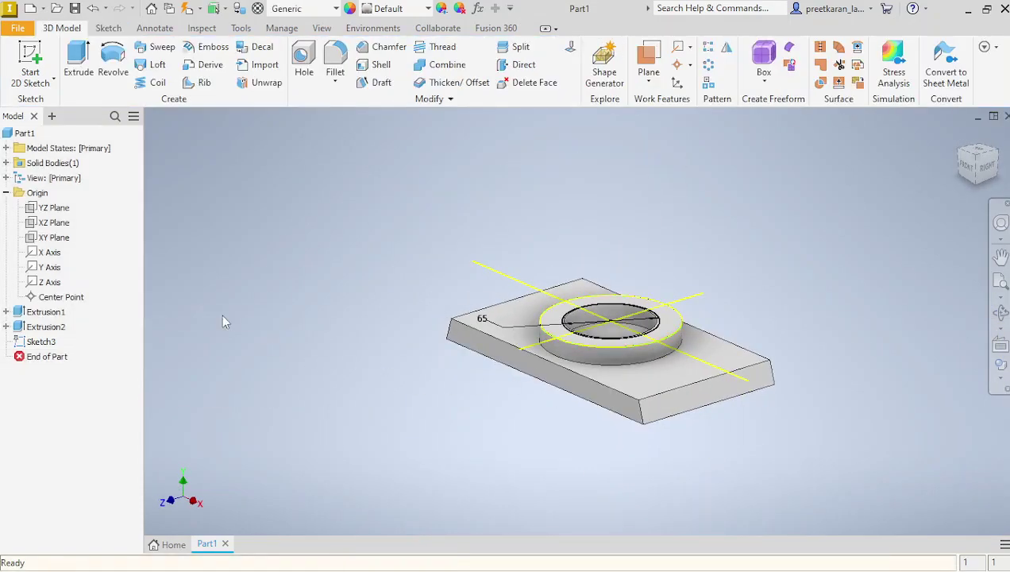
pyautogui.click(79, 54)
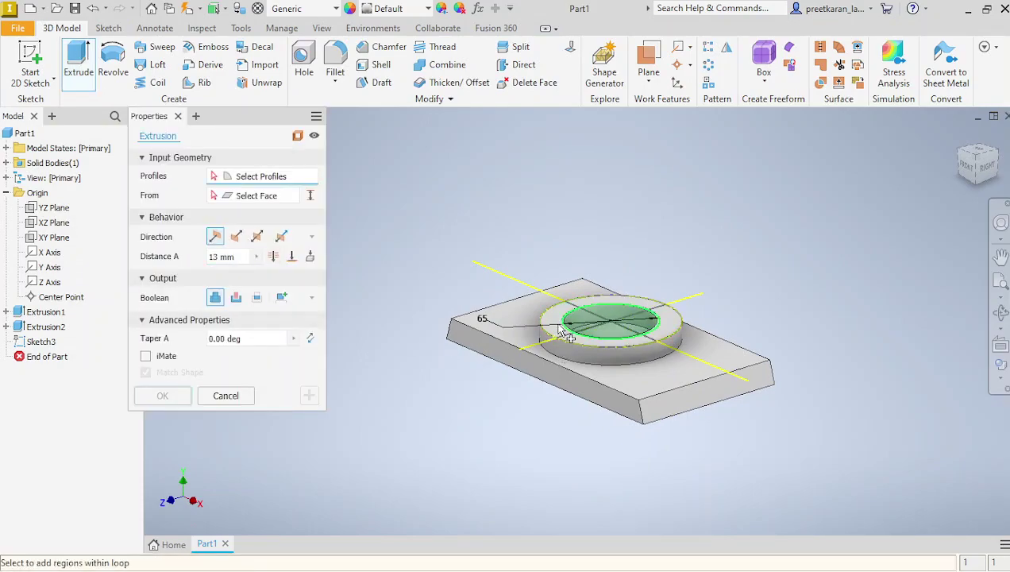
pyautogui.click(562, 330)
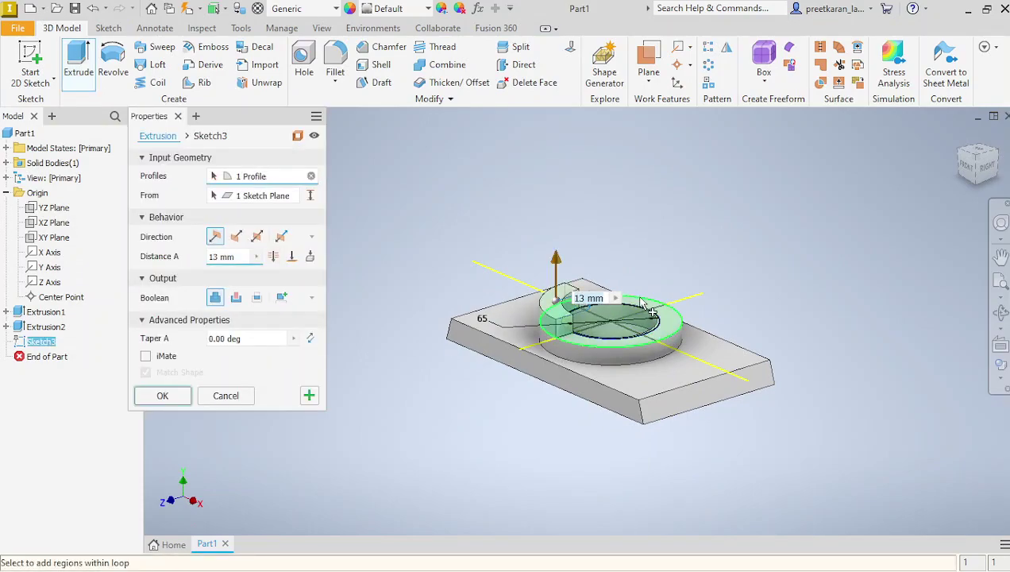
pyautogui.click(672, 326)
pyautogui.click(644, 340)
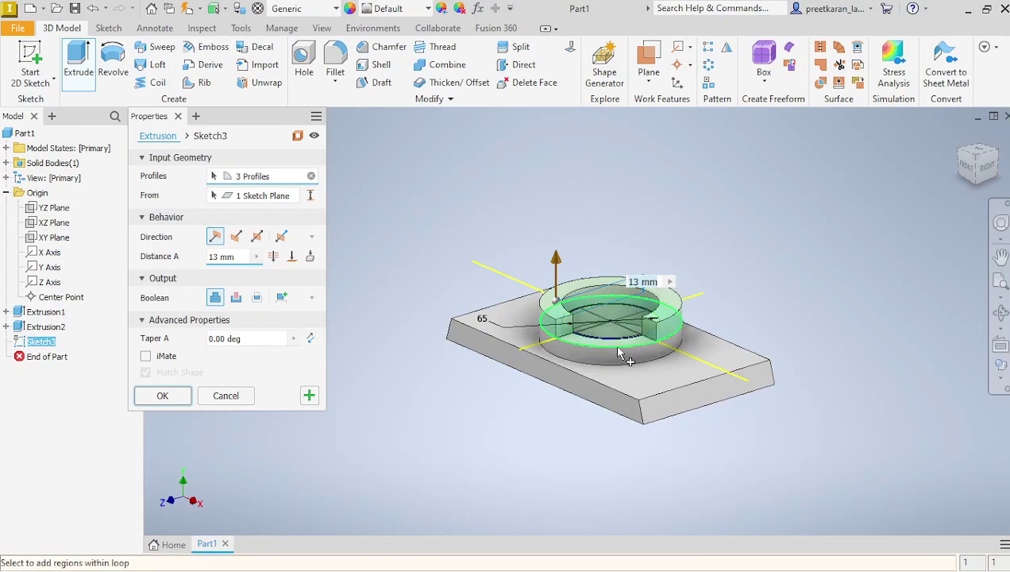
pyautogui.click(607, 347)
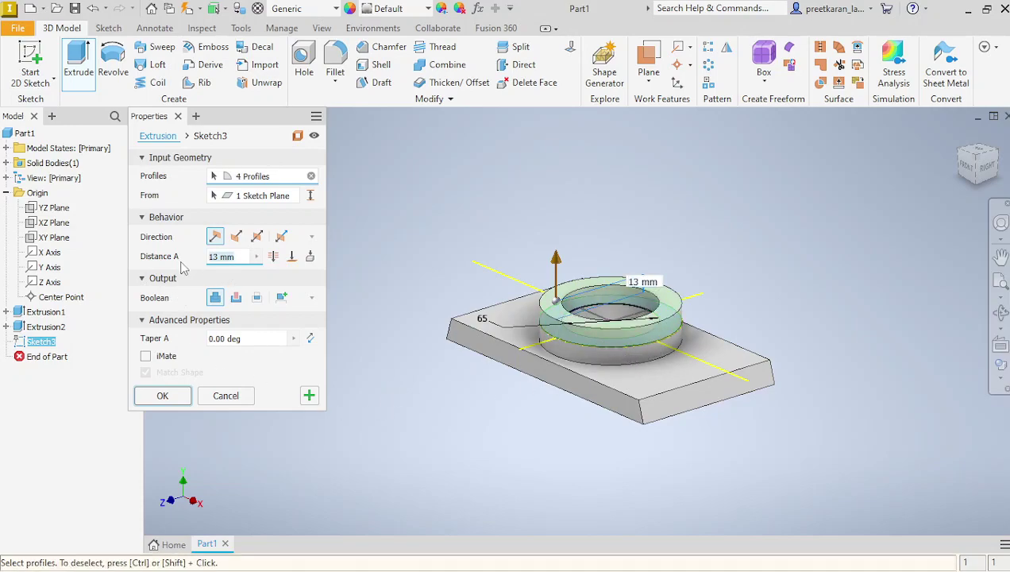
pyautogui.press('Return')
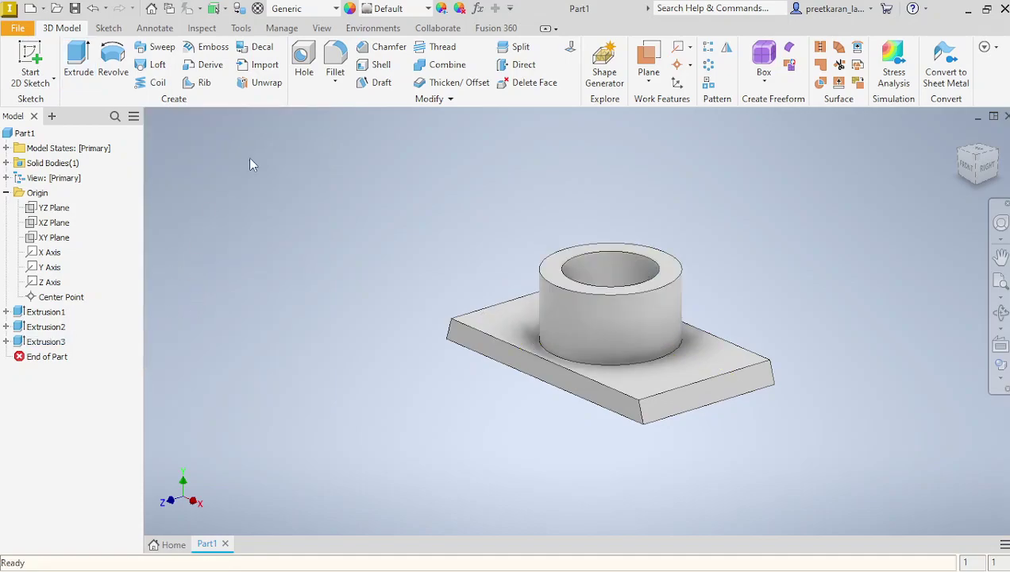
# Step: Start a sketch on the cylinder's top face and project its outer circular edge and the lower Ø62 bore edge
pyautogui.click(30, 56)
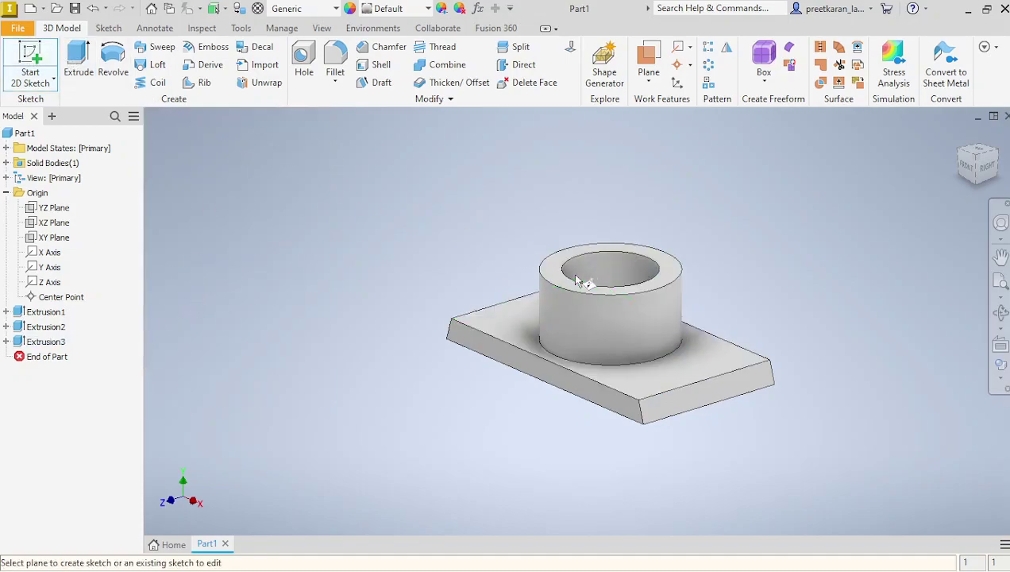
pyautogui.click(565, 272)
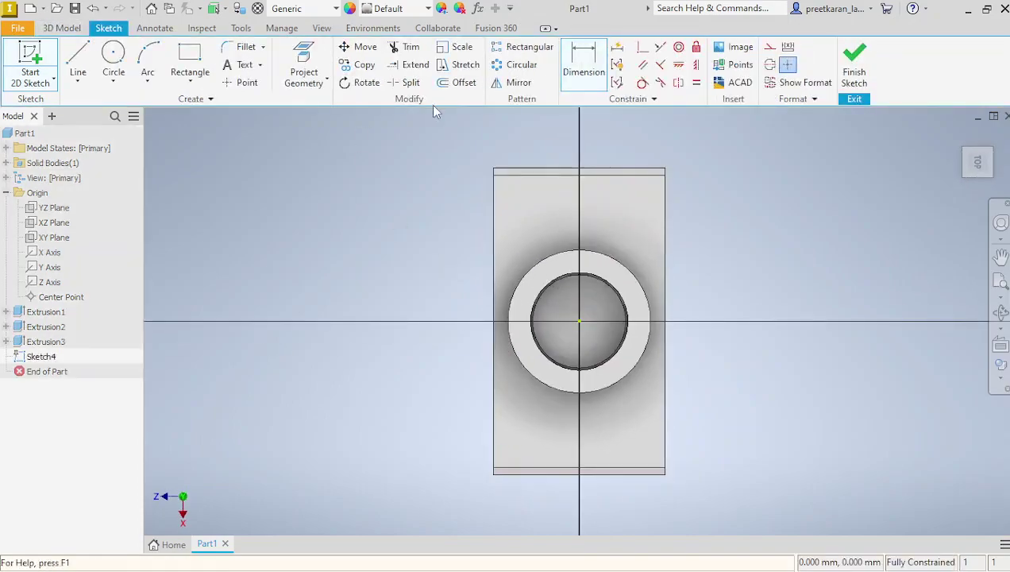
pyautogui.click(305, 71)
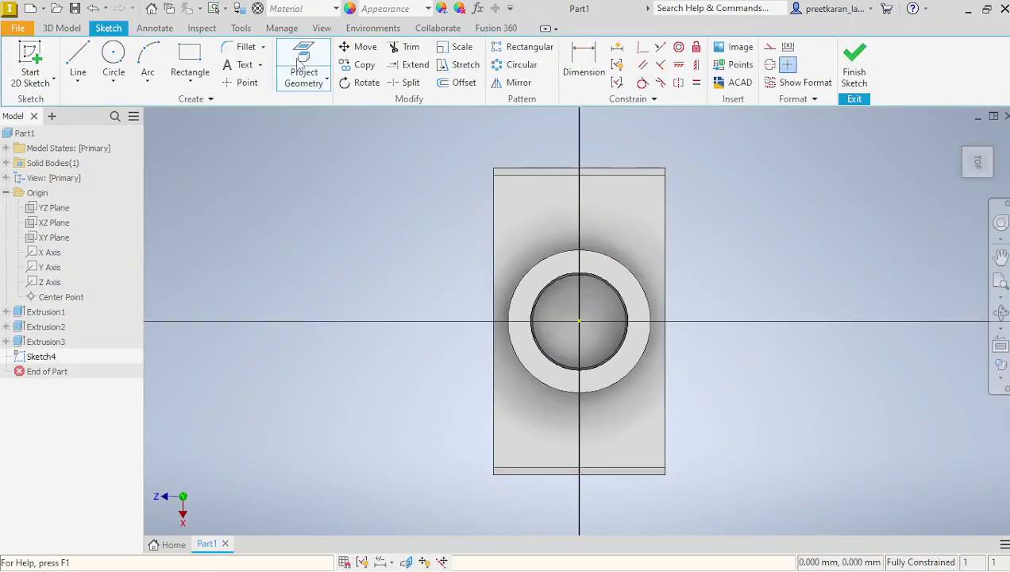
pyautogui.click(540, 286)
pyautogui.scroll(5, 543, 293)
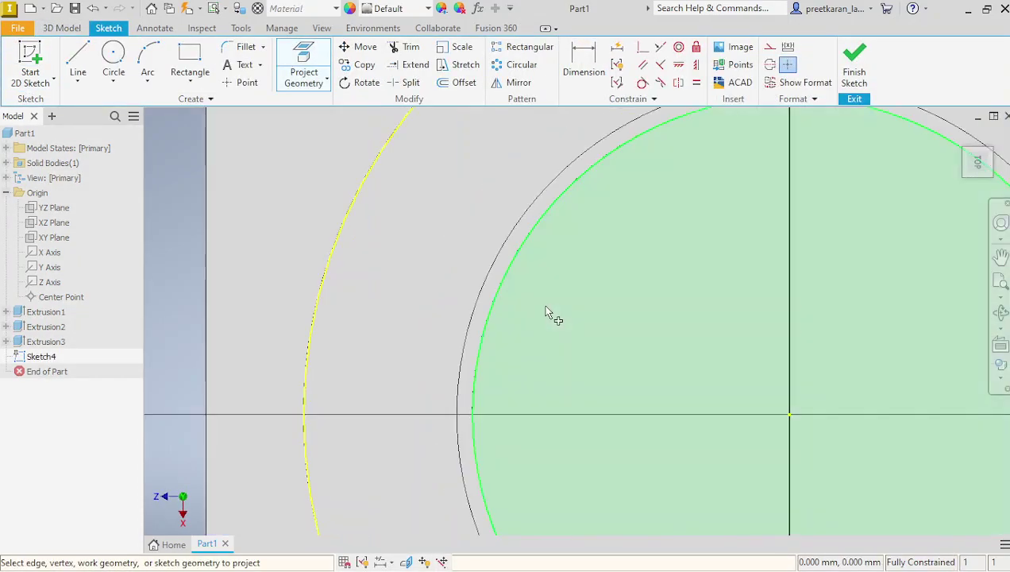
pyautogui.scroll(-5, 502, 286)
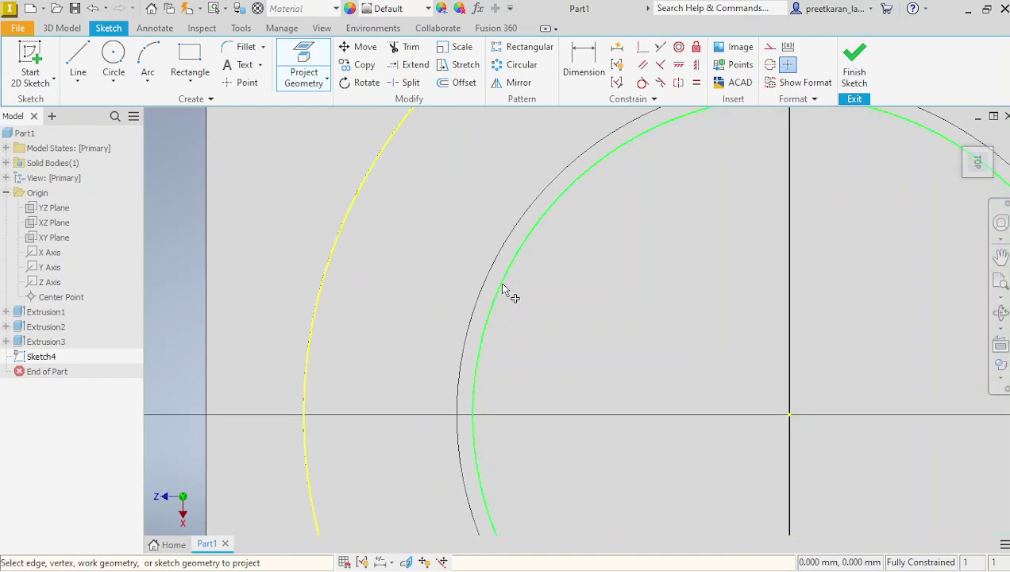
# Step: Finish the sketch and extrude the ring upward by 11 mm, the upper Ø62 section's height in the reference drawing
pyautogui.click(855, 72)
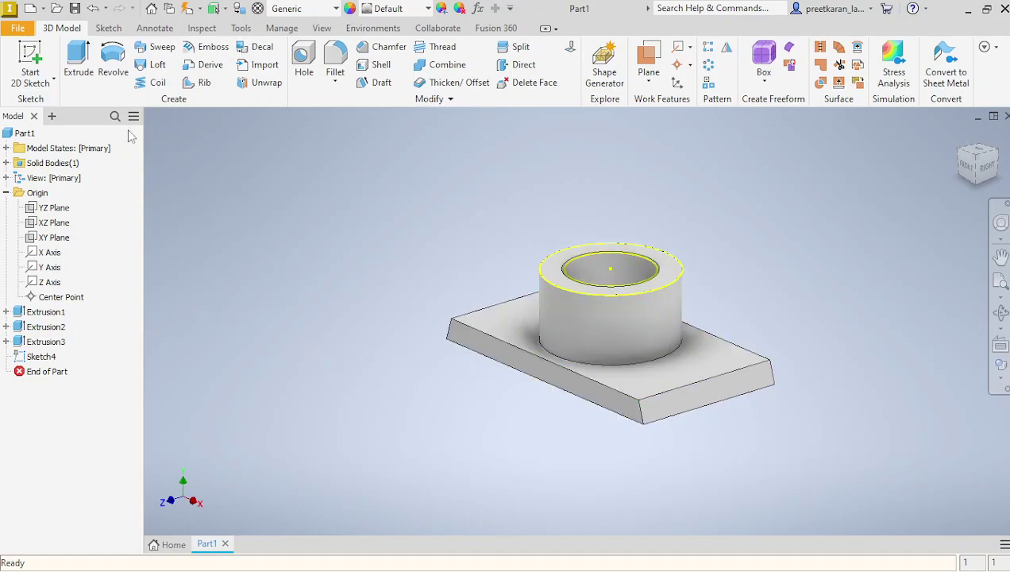
pyautogui.click(78, 63)
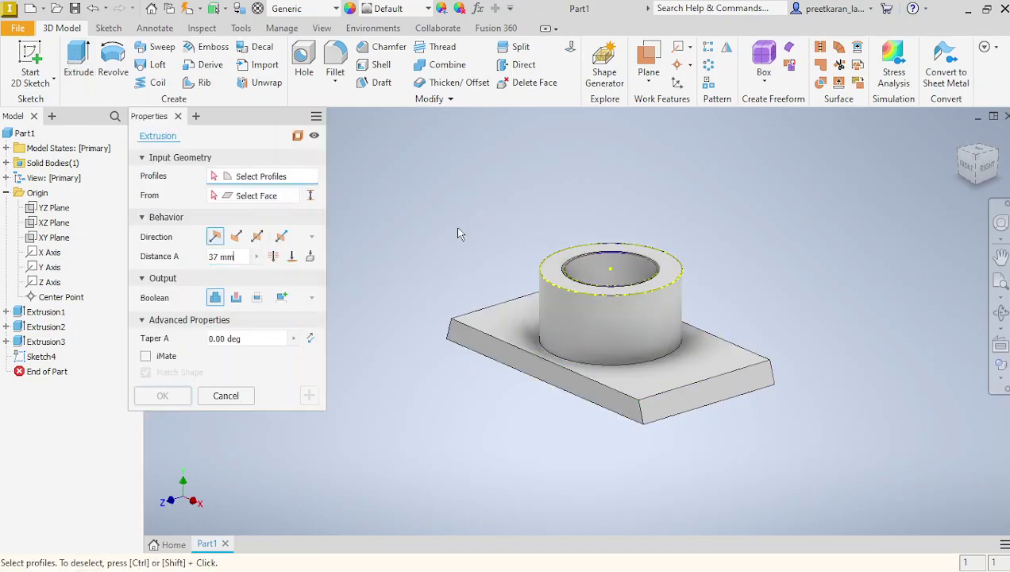
pyautogui.click(559, 265)
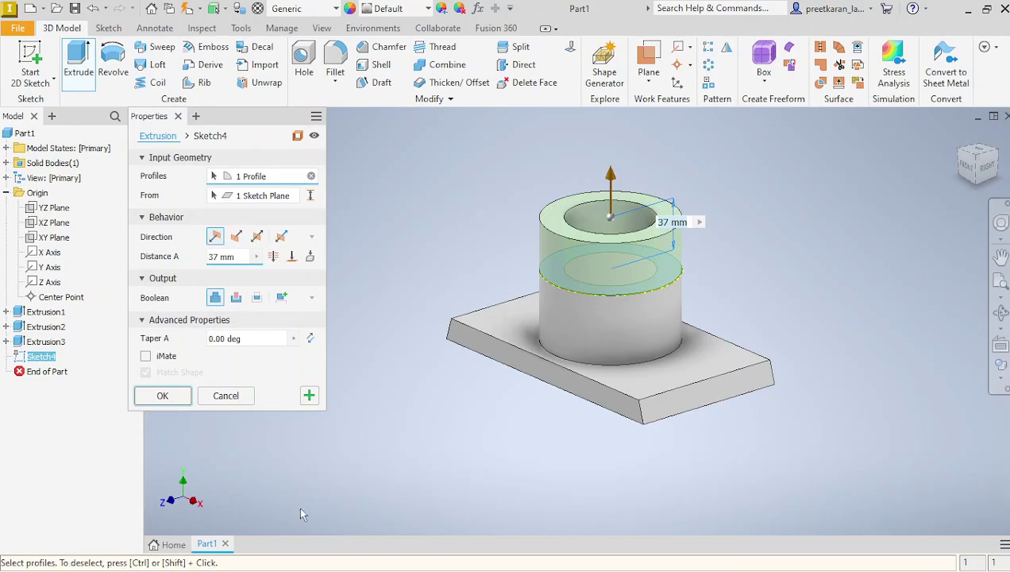
pyautogui.moveTo(342, 569)
pyautogui.click(384, 554)
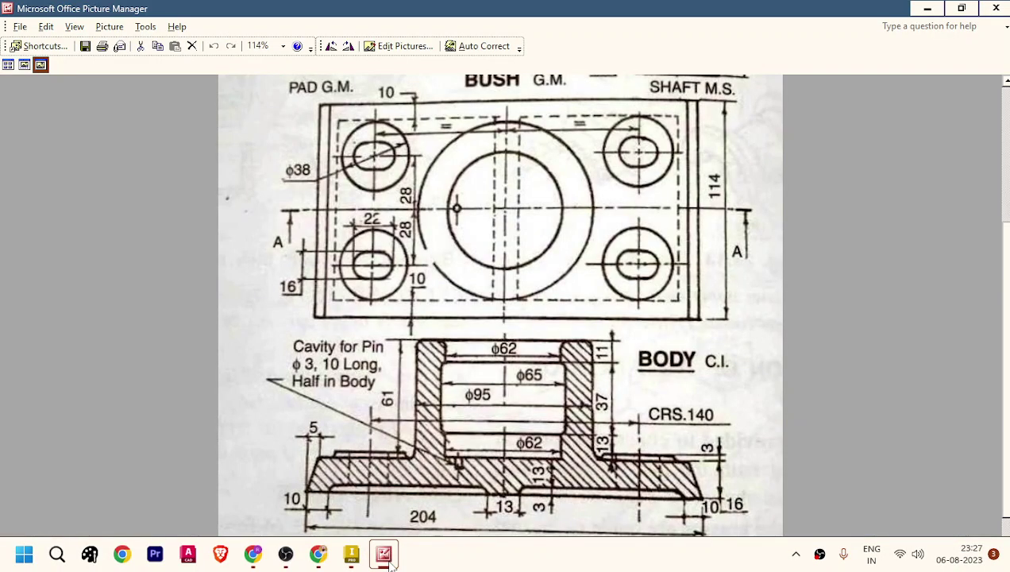
pyautogui.click(387, 559)
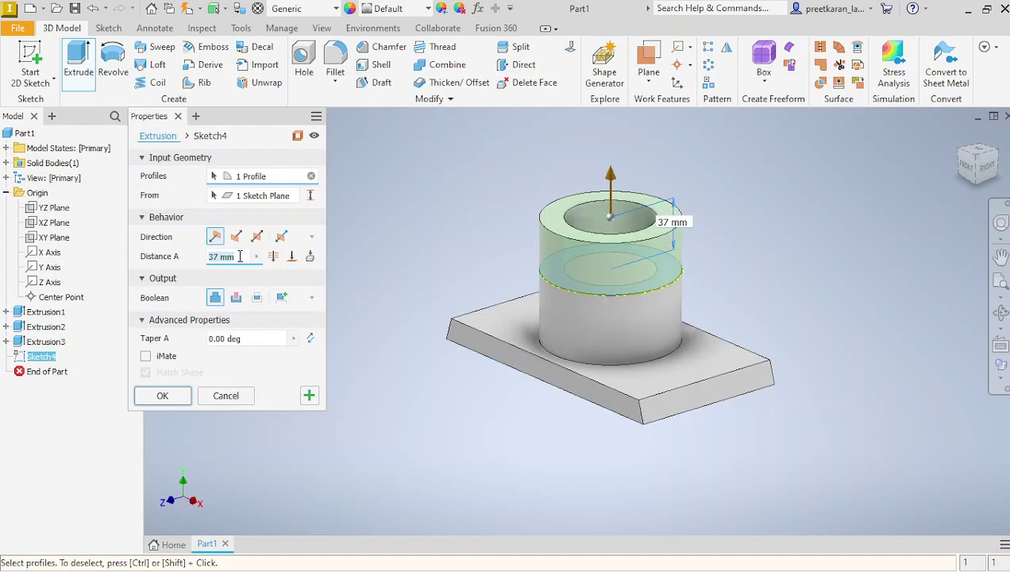
pyautogui.press('Return')
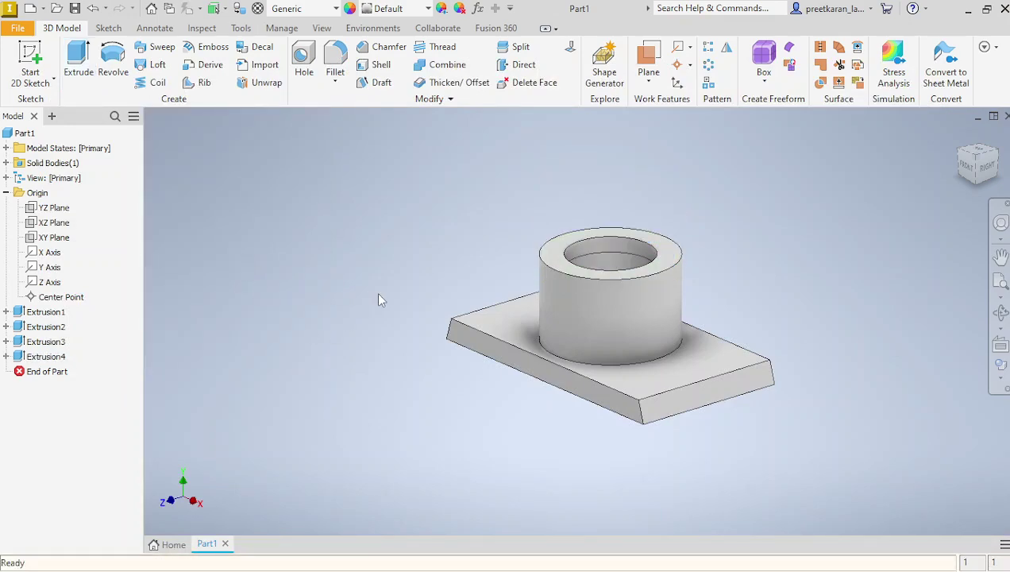
# Step: Compare the stepped bore with the reference drawing in a front Wireframe view, then restore the Shaded with edges style
pyautogui.click(966, 173)
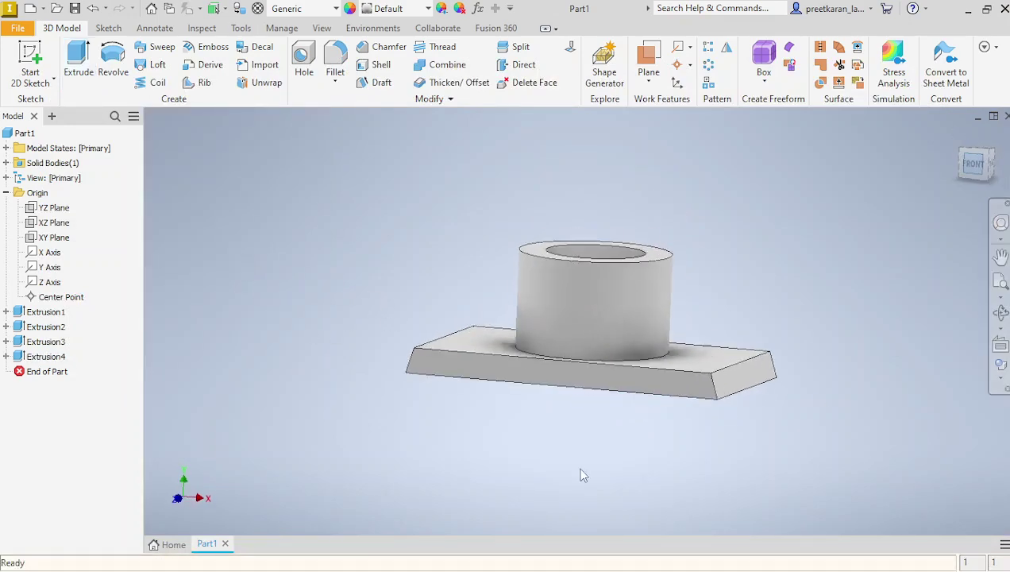
pyautogui.click(1000, 379)
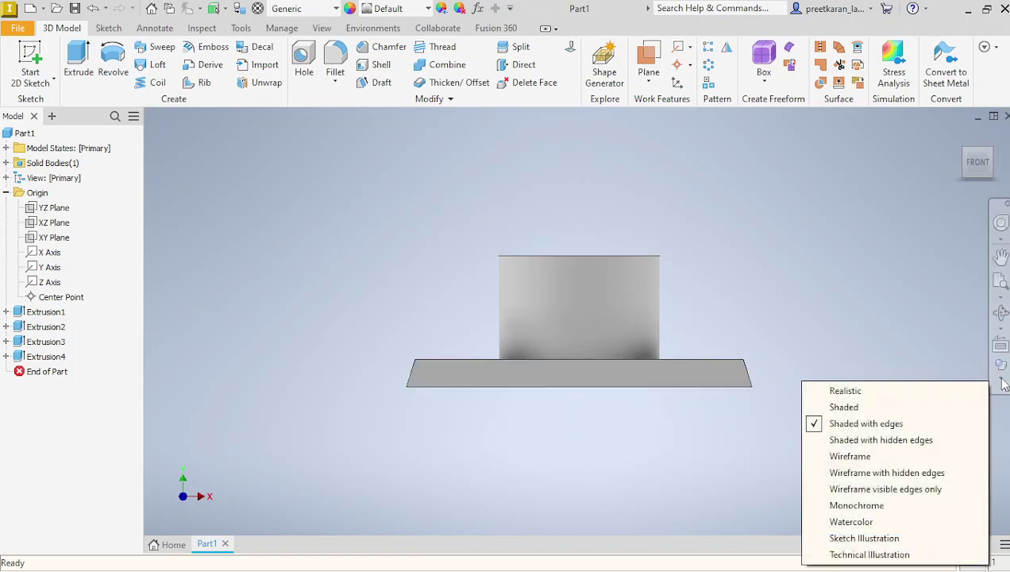
pyautogui.click(881, 456)
pyautogui.scroll(-3, 595, 391)
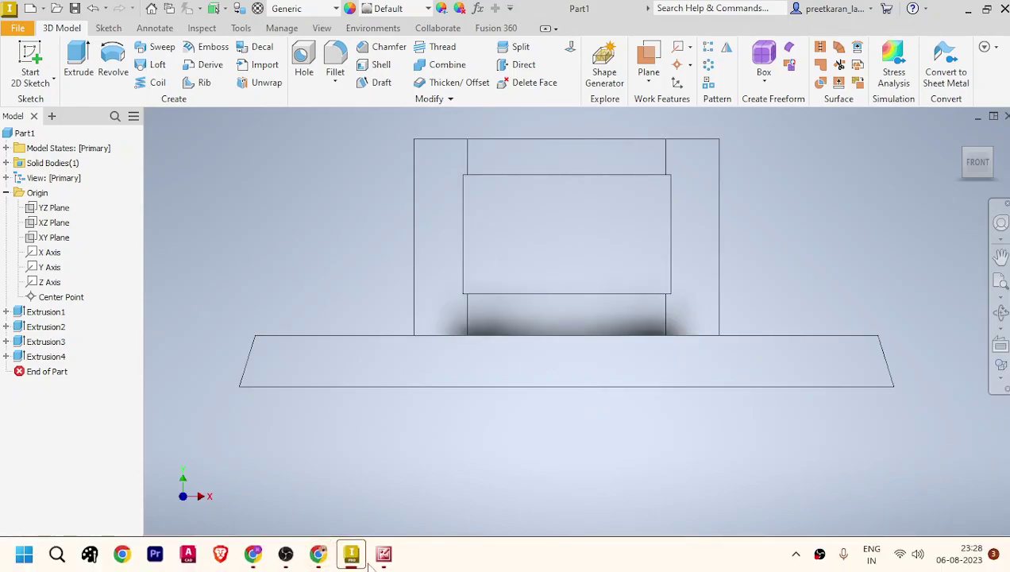
pyautogui.click(383, 555)
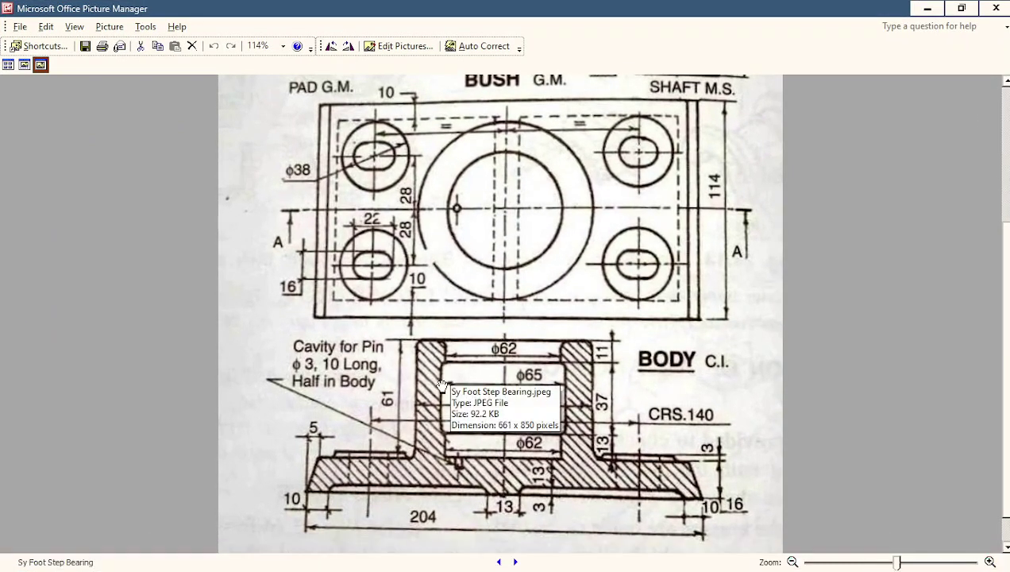
pyautogui.moveTo(435, 568)
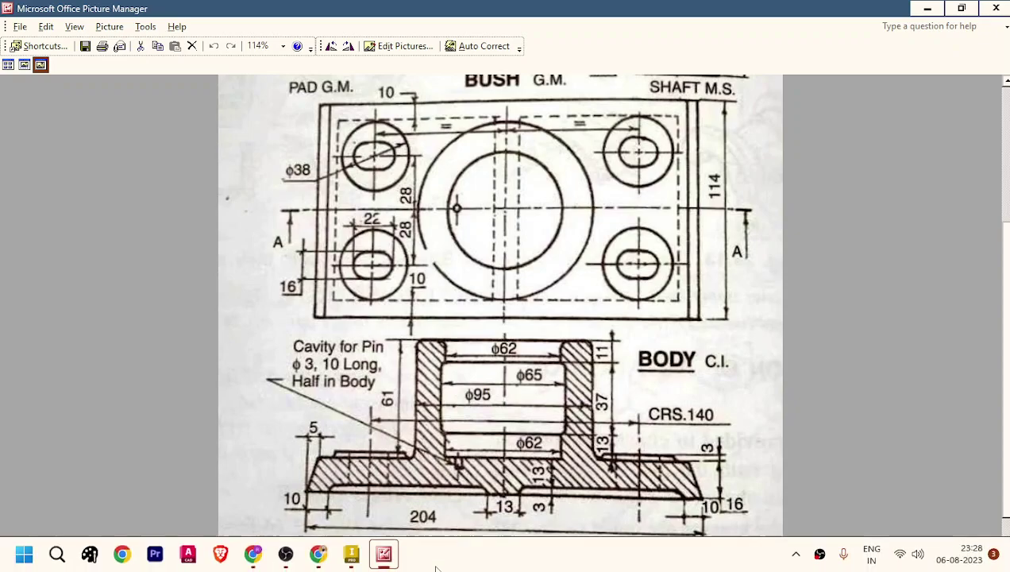
pyautogui.click(385, 556)
pyautogui.click(1002, 382)
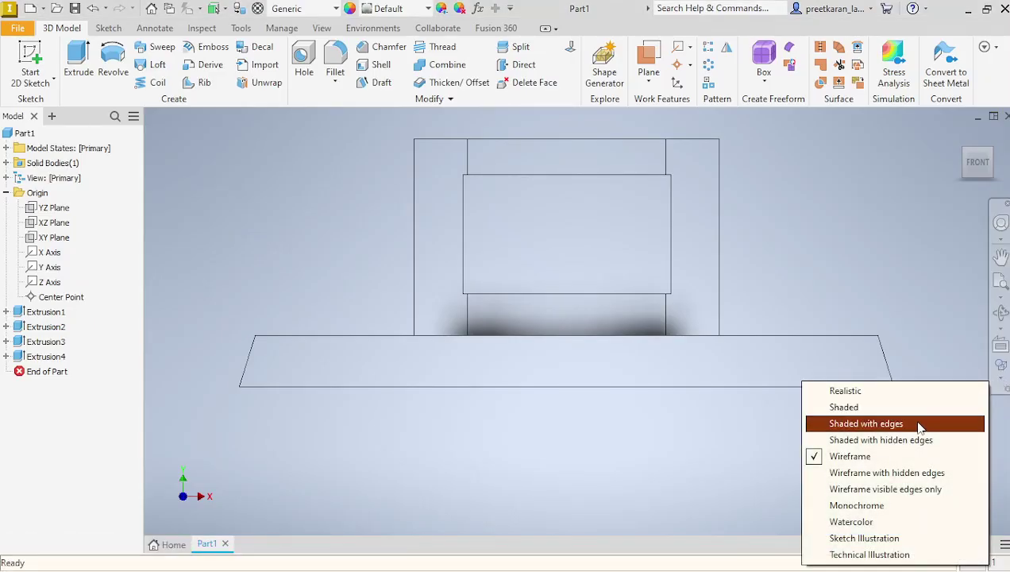
pyautogui.click(917, 424)
pyautogui.scroll(-4, 763, 429)
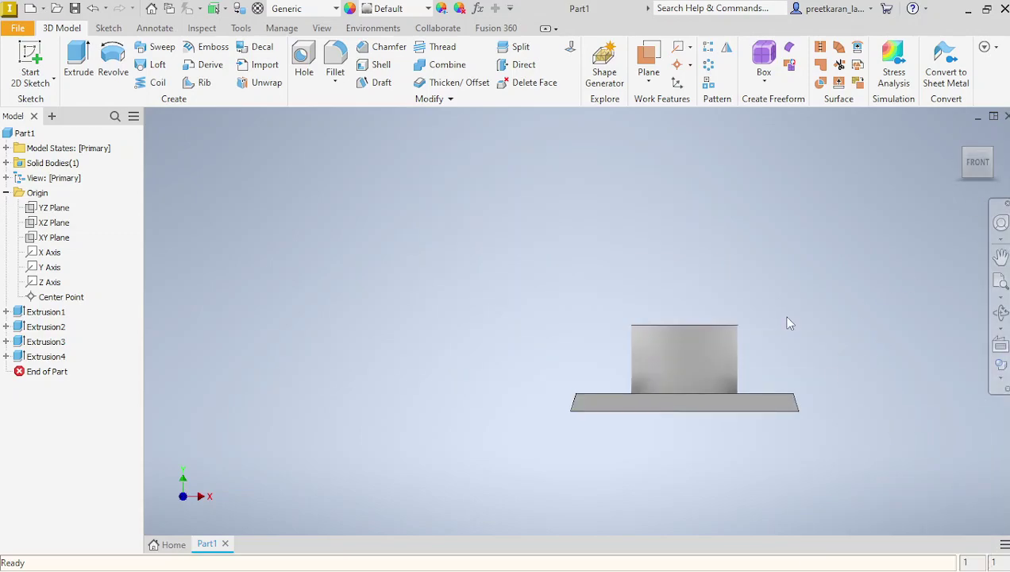
# Step: Start a sketch on the base plate's top face and project the X and Z axes into it
pyautogui.click(1002, 314)
pyautogui.moveTo(766, 356); pyautogui.dragTo(663, 374)
pyautogui.press('Escape')
pyautogui.scroll(-2, 653, 371)
pyautogui.scroll(8, 631, 360)
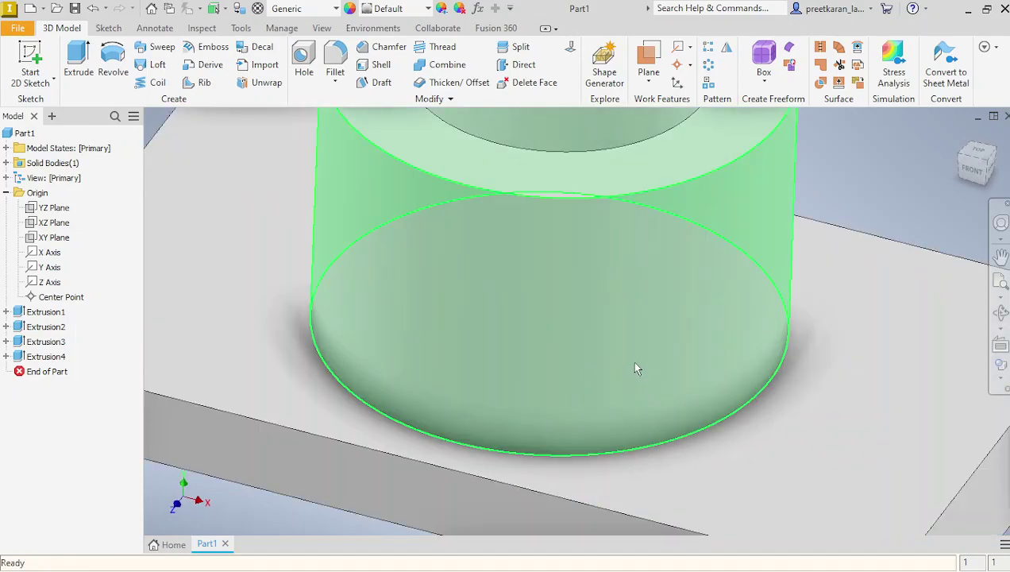
pyautogui.scroll(-5, 629, 368)
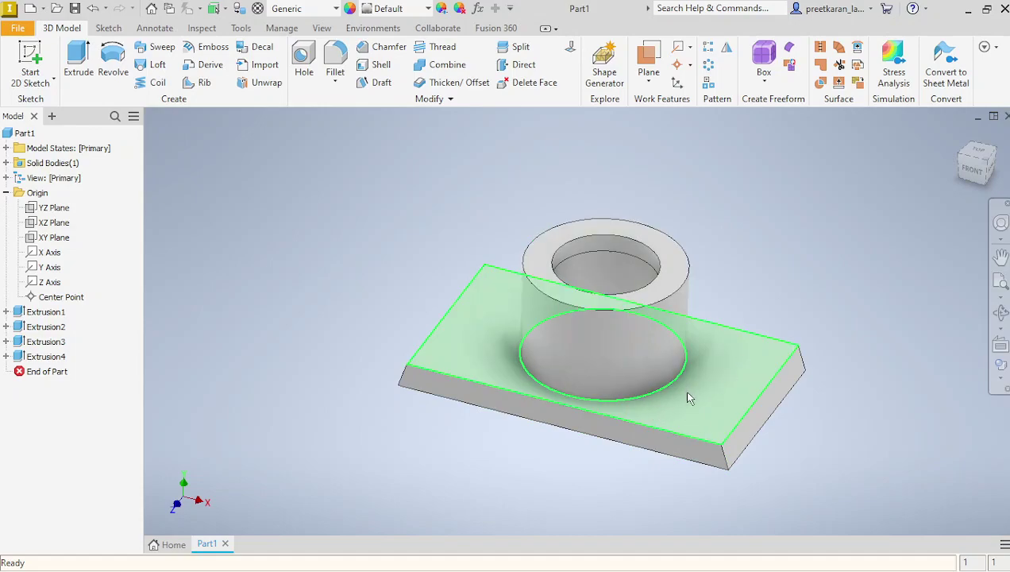
pyautogui.click(465, 337)
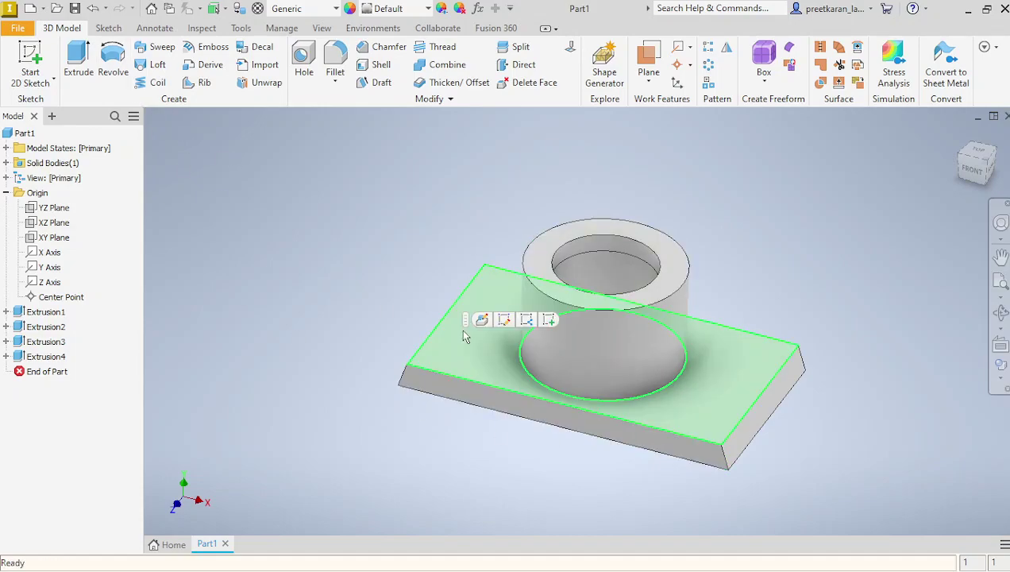
pyautogui.click(549, 319)
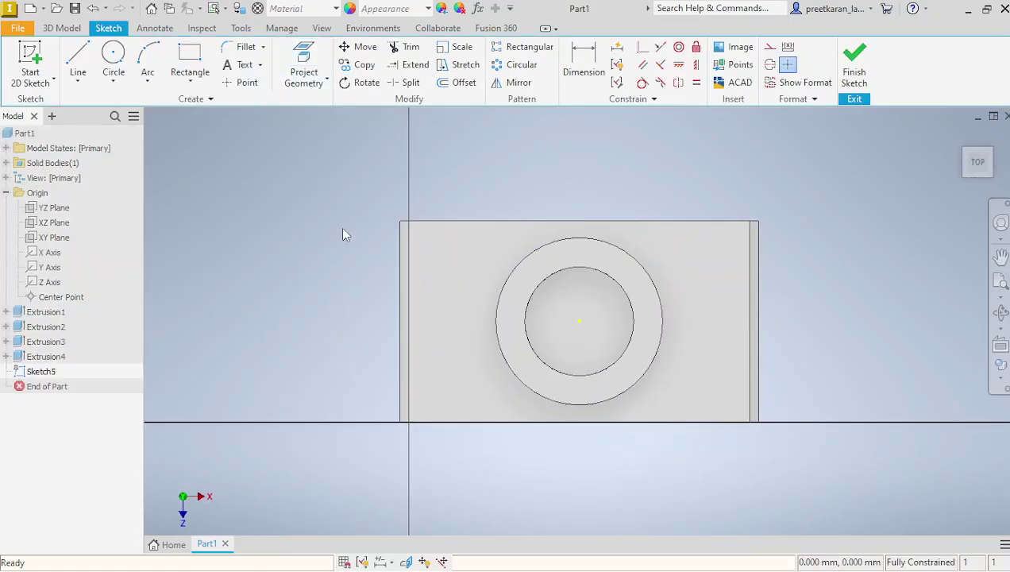
pyautogui.click(302, 54)
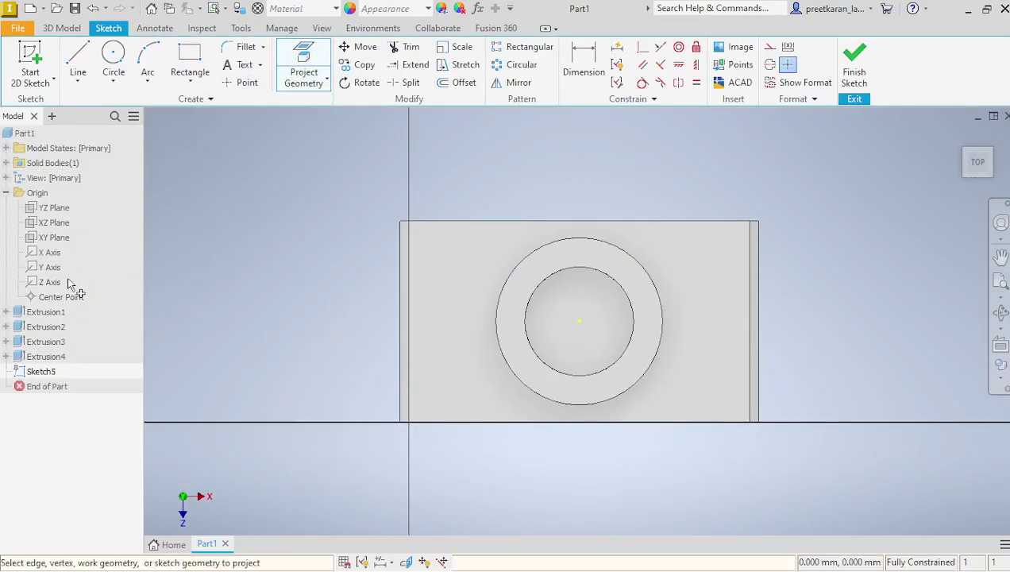
pyautogui.click(55, 258)
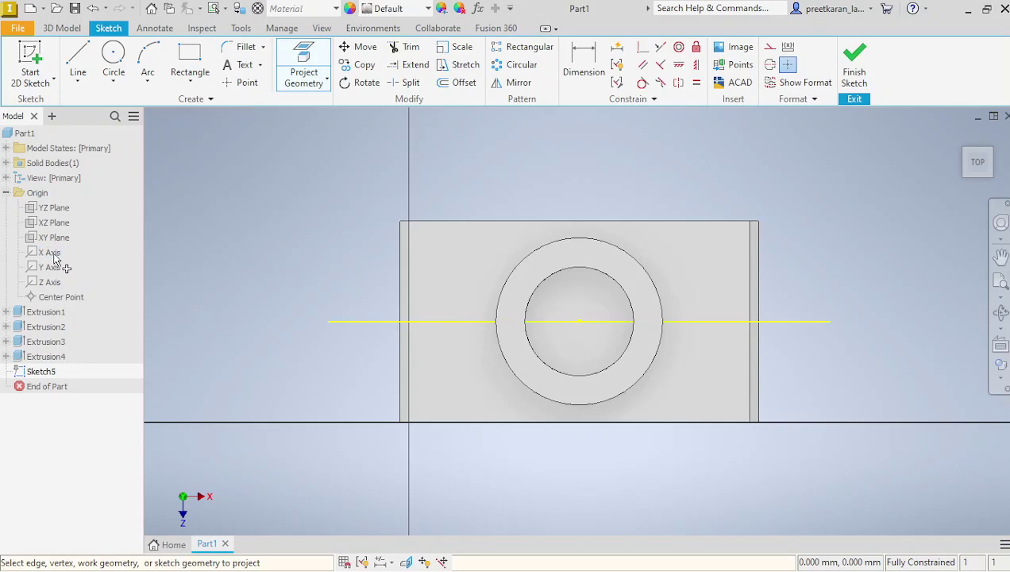
pyautogui.click(56, 285)
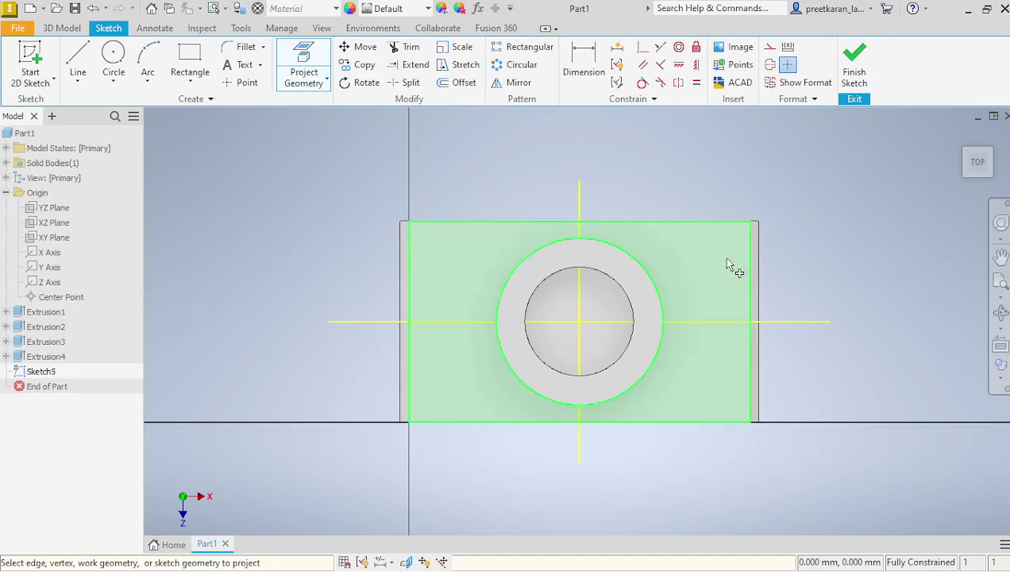
pyautogui.click(114, 58)
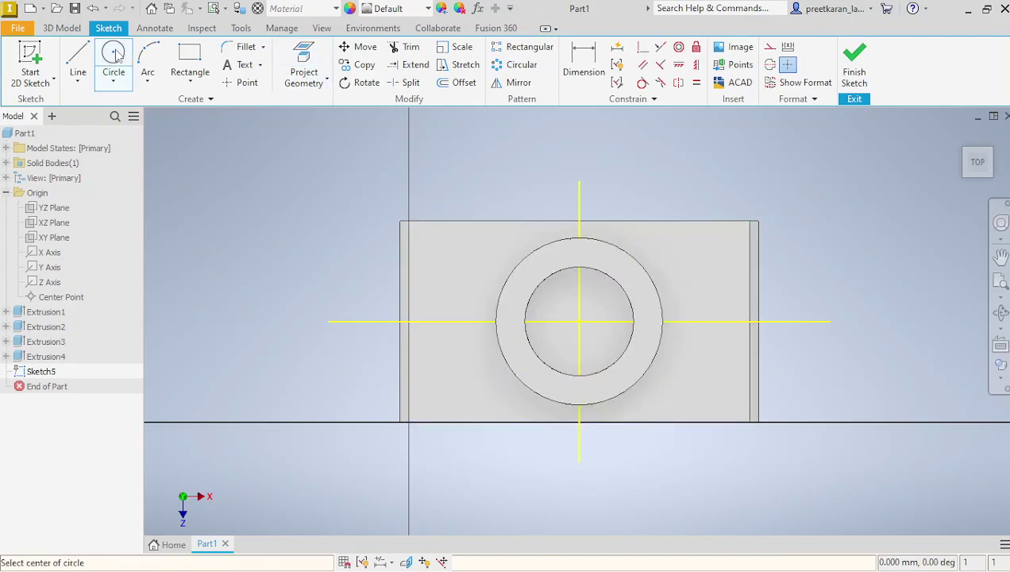
pyautogui.click(450, 269)
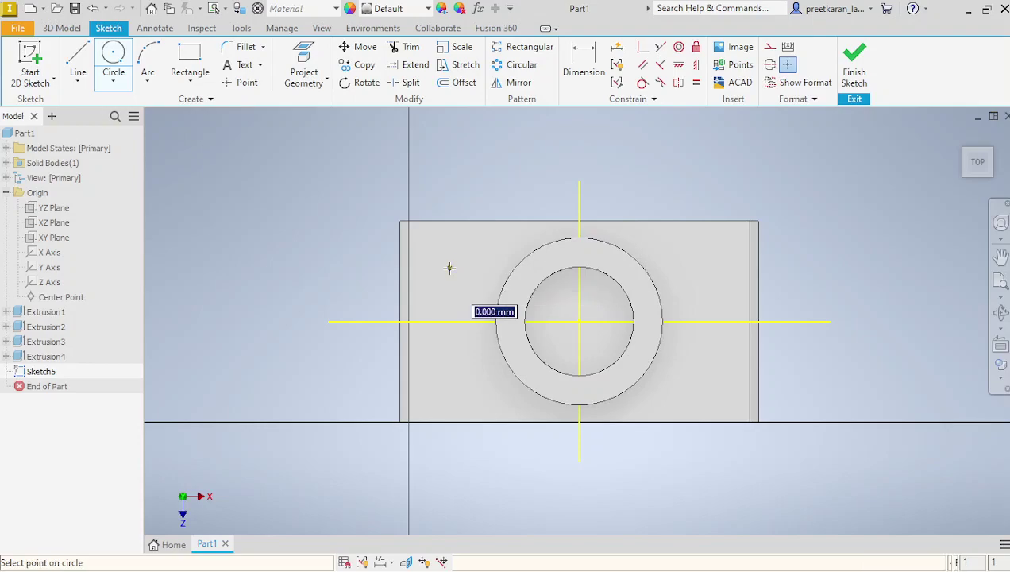
pyautogui.click(446, 300)
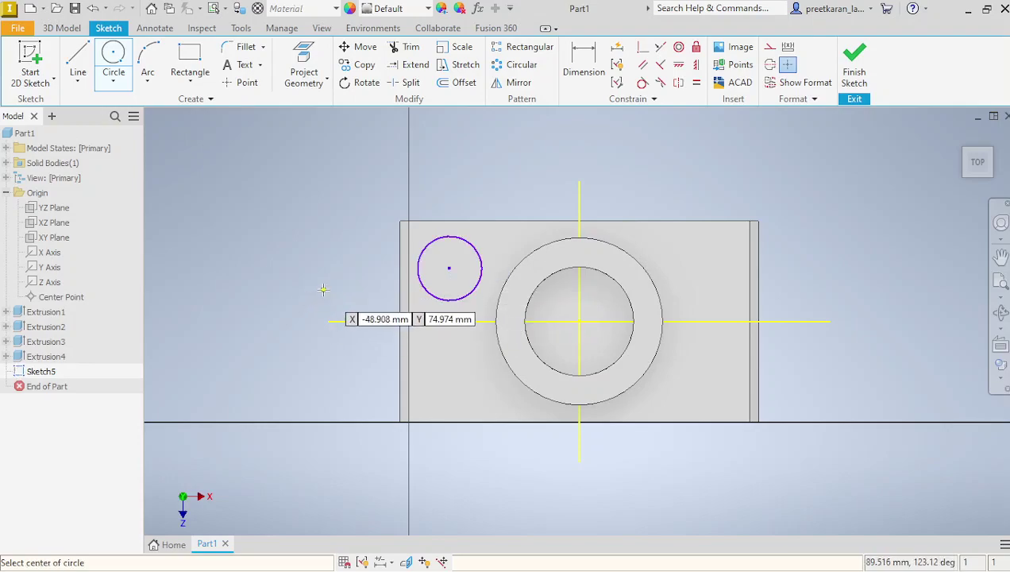
pyautogui.press('Escape')
pyautogui.hotkey('ctrl', 'z')
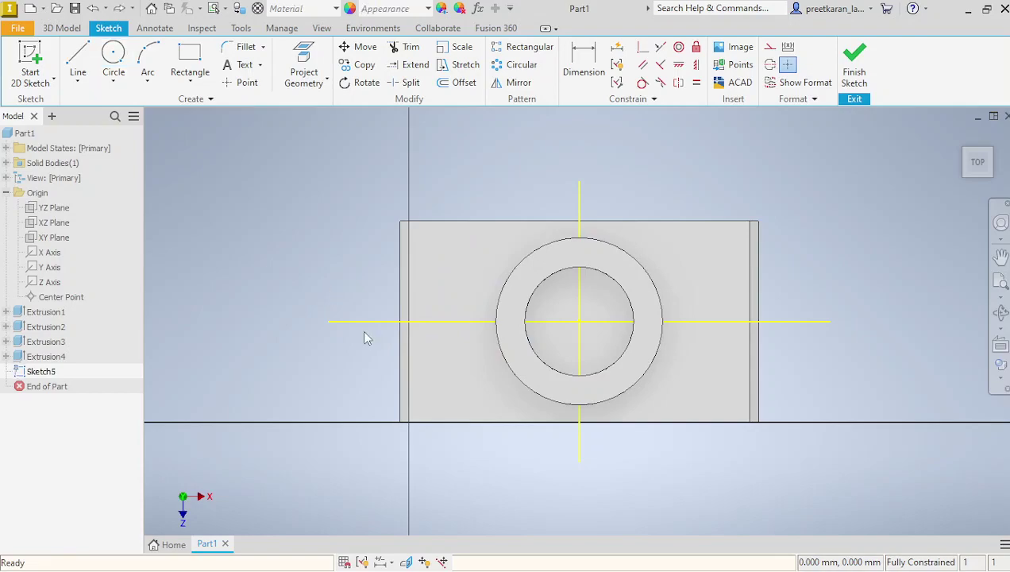
# Step: Sketch a circle in the plate's front-left area and dimension its diameter to 38 mm per the reference drawing
pyautogui.click(116, 63)
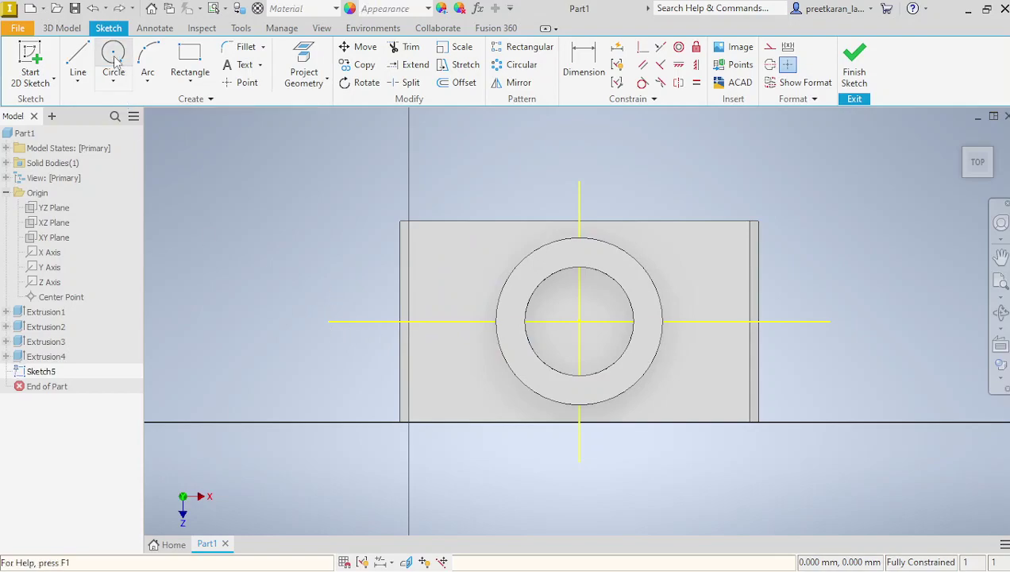
pyautogui.click(456, 369)
pyautogui.click(447, 399)
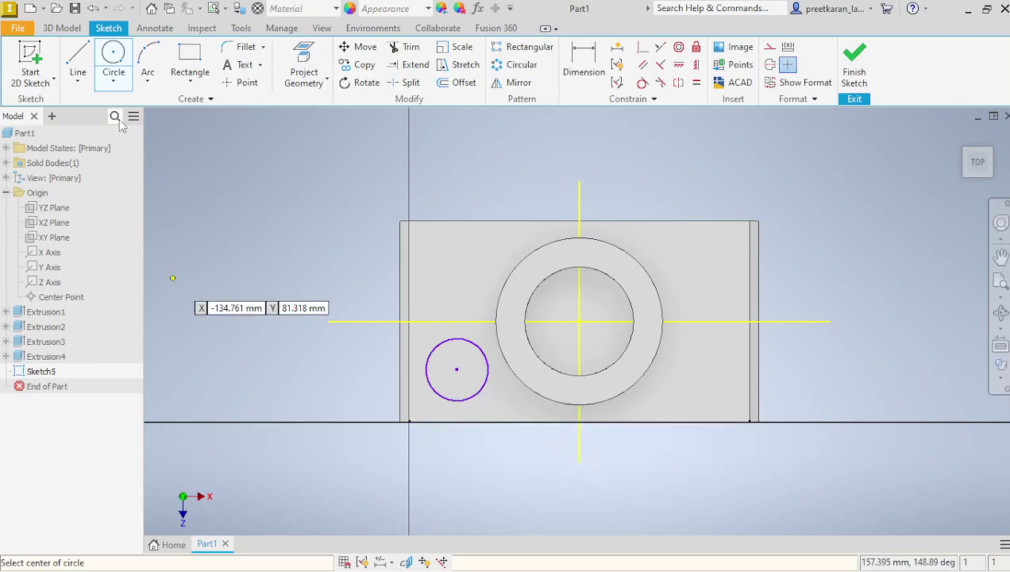
pyautogui.click(584, 60)
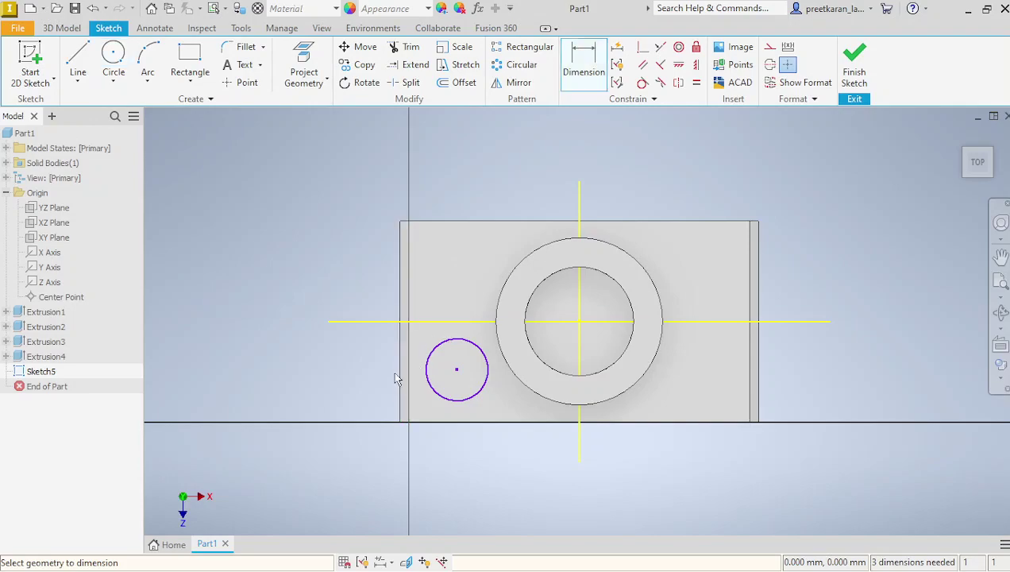
pyautogui.click(429, 367)
pyautogui.click(362, 357)
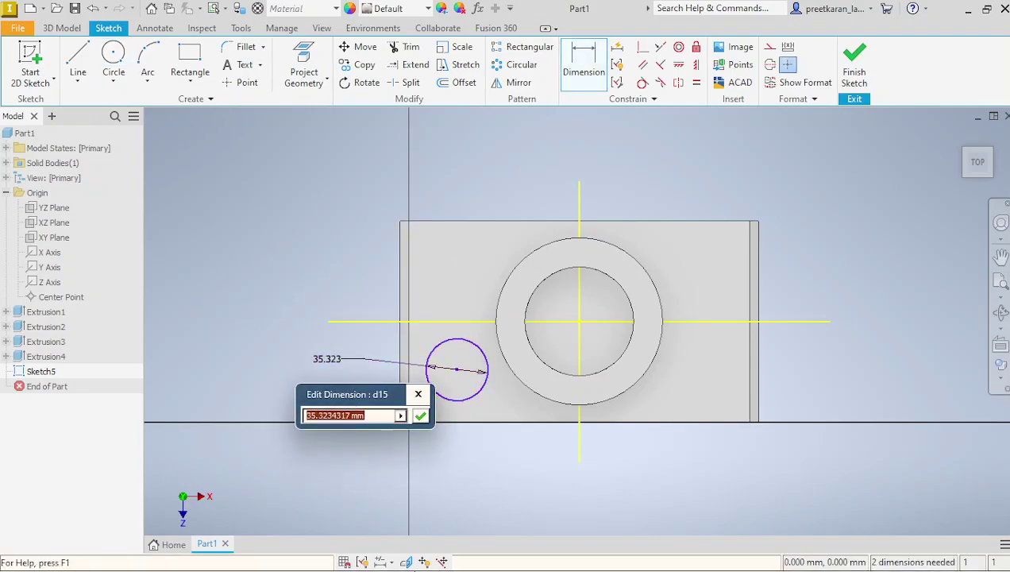
pyautogui.click(383, 565)
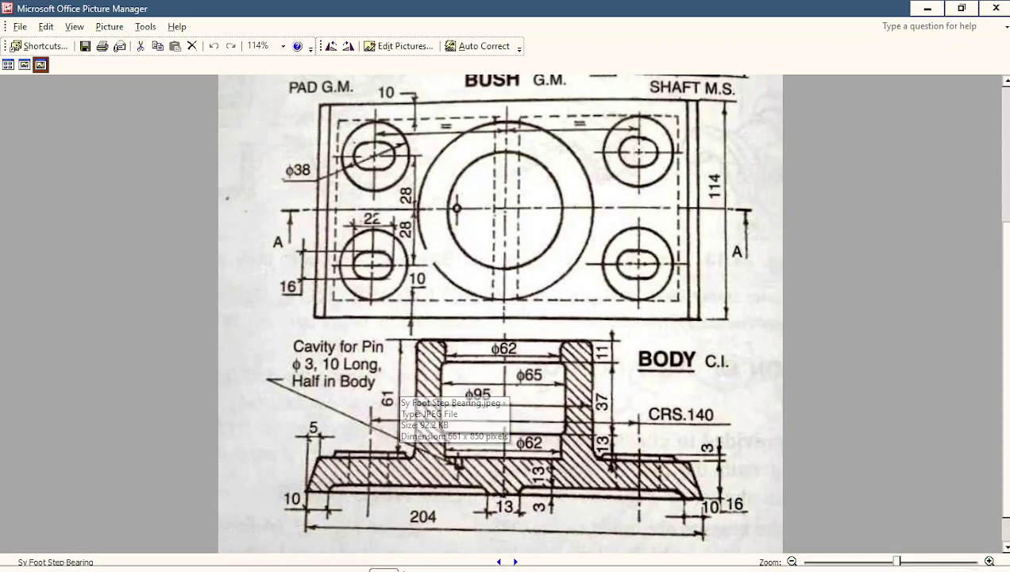
pyautogui.click(352, 555)
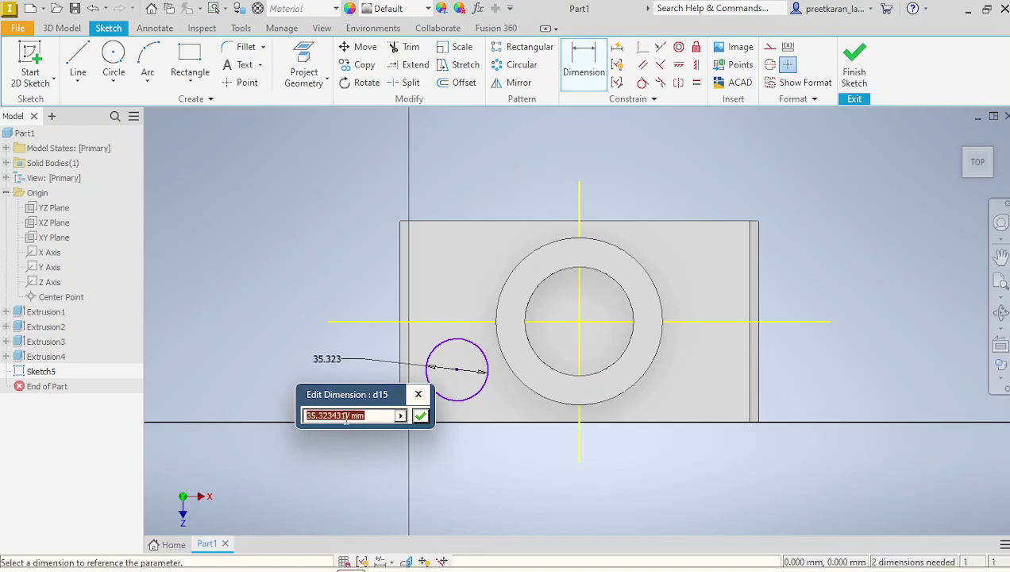
pyautogui.write('38')
pyautogui.press('Return')
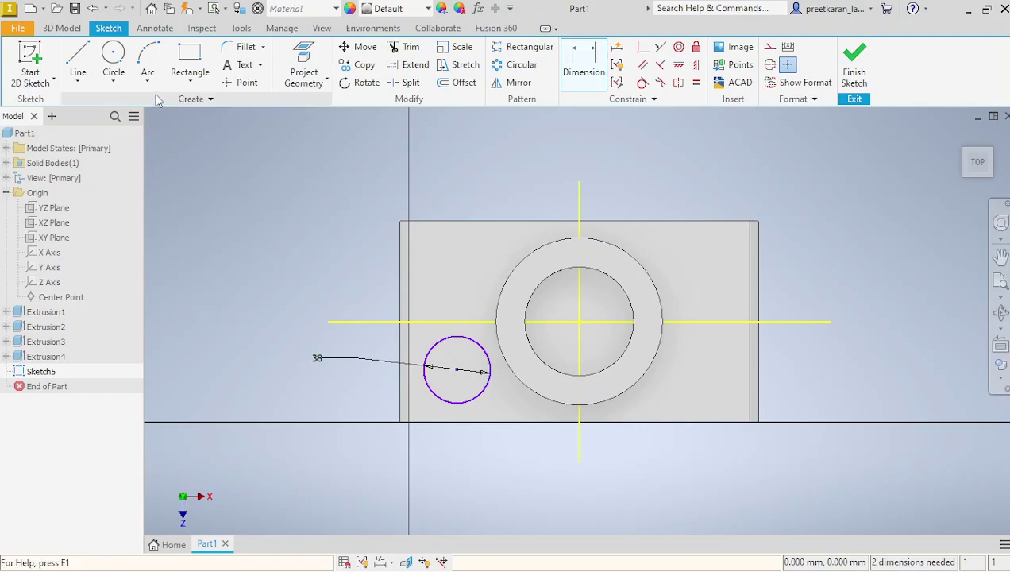
# Step: Dimension the circle's center 70 mm from the projected Z axis, half the 140 center distance in the reference drawing
pyautogui.click(472, 350)
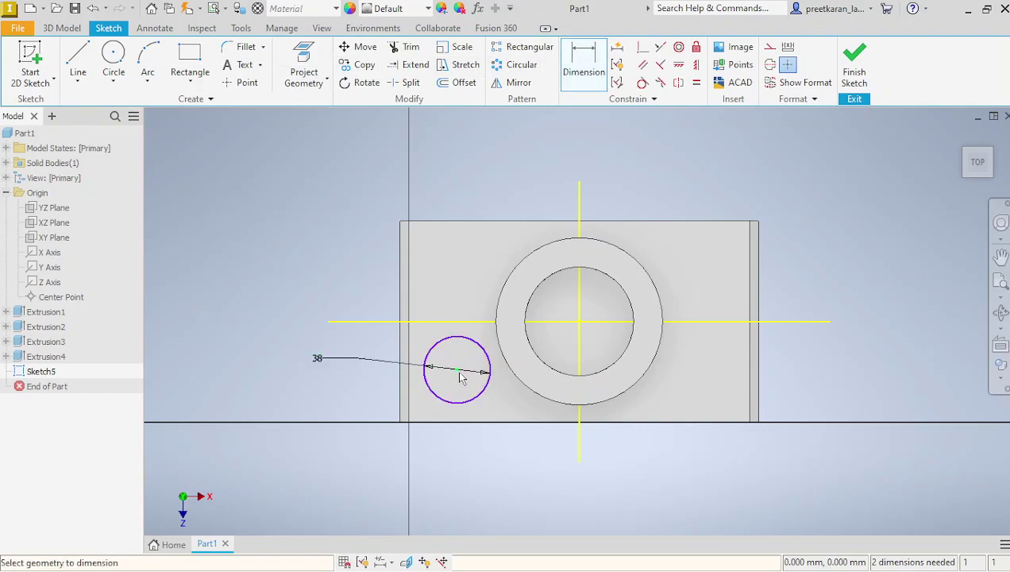
pyautogui.click(459, 374)
pyautogui.click(579, 366)
pyautogui.click(508, 449)
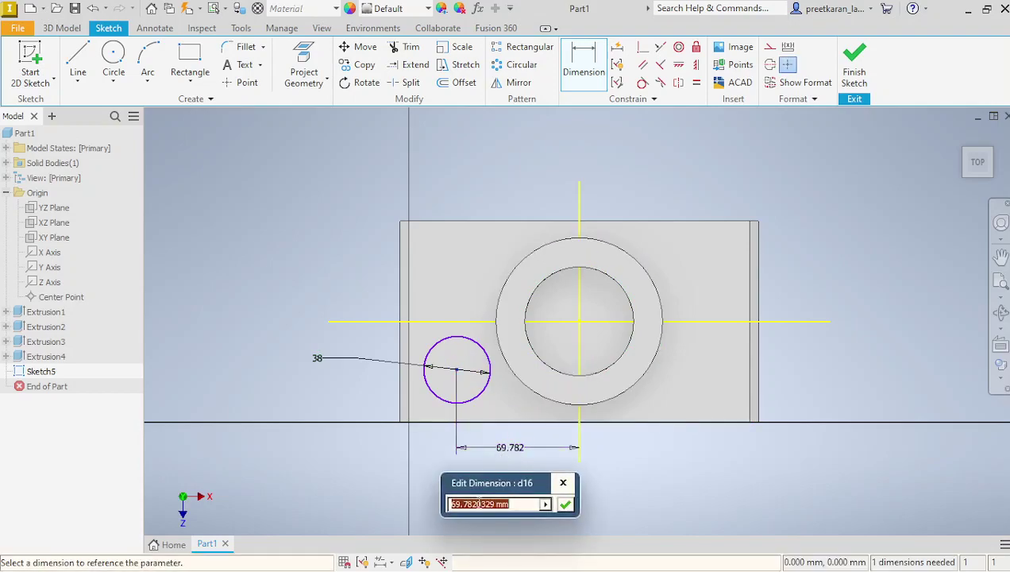
pyautogui.click(384, 553)
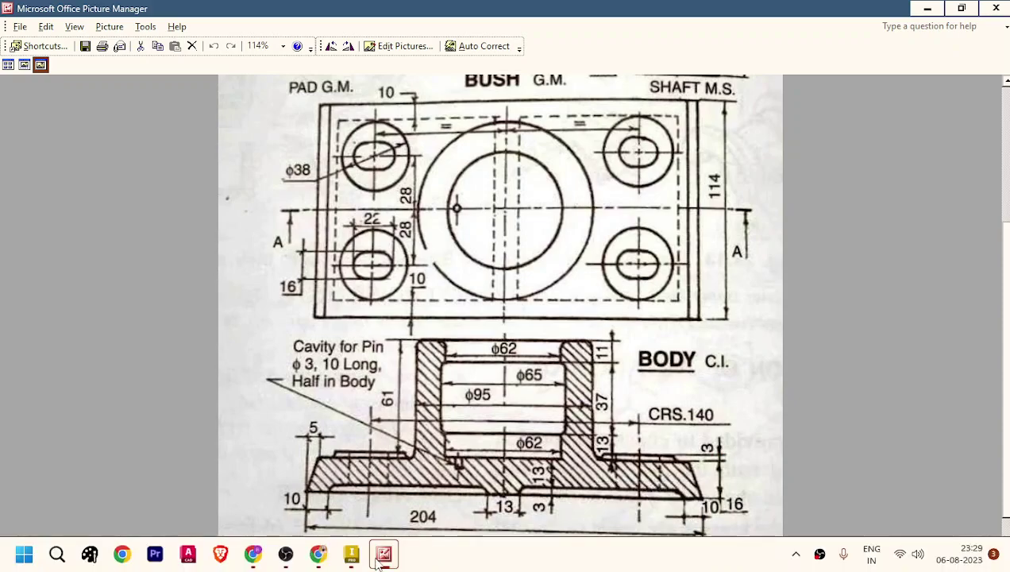
pyautogui.click(355, 555)
pyautogui.write('18')
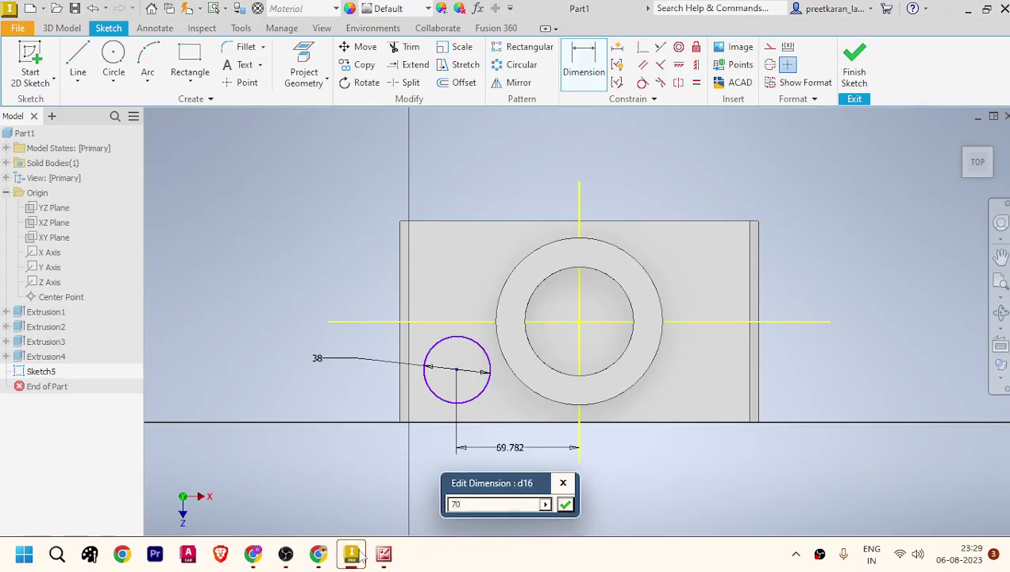
pyautogui.press('Return')
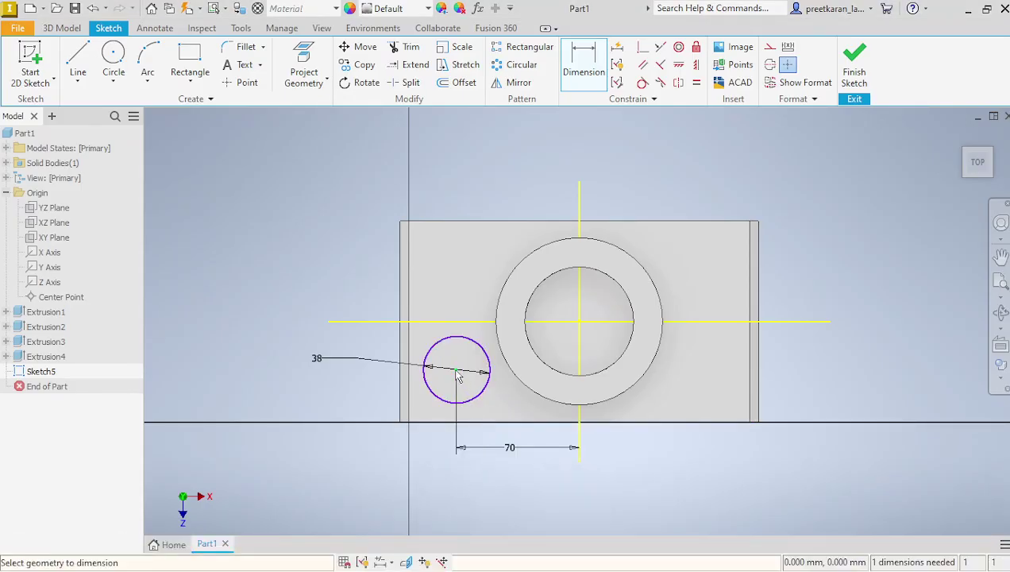
# Step: Dimension the circle's center 28 mm from the projected X axis
pyautogui.click(457, 374)
pyautogui.click(463, 322)
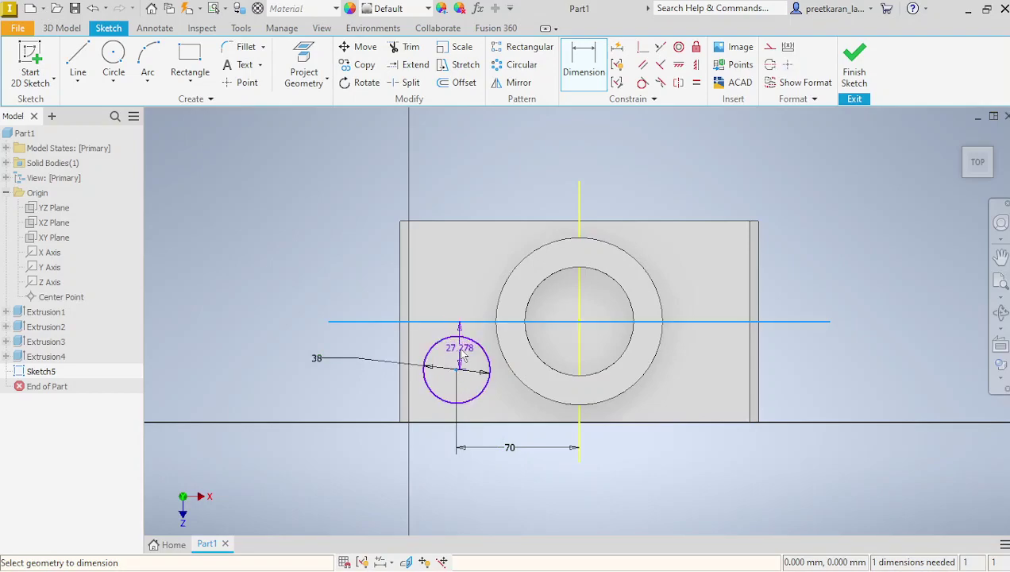
pyautogui.click(463, 359)
pyautogui.write('28')
pyautogui.press('Return')
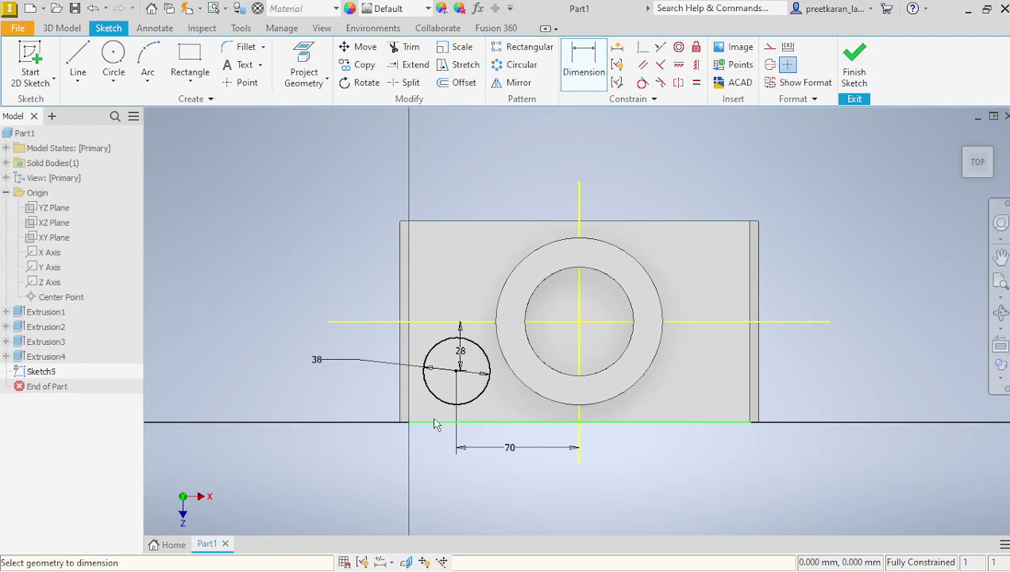
# Step: Start a rectangular sketch pattern of the 38 mm circle with two instances spaced 140 mm along the projected X axis
pyautogui.click(528, 53)
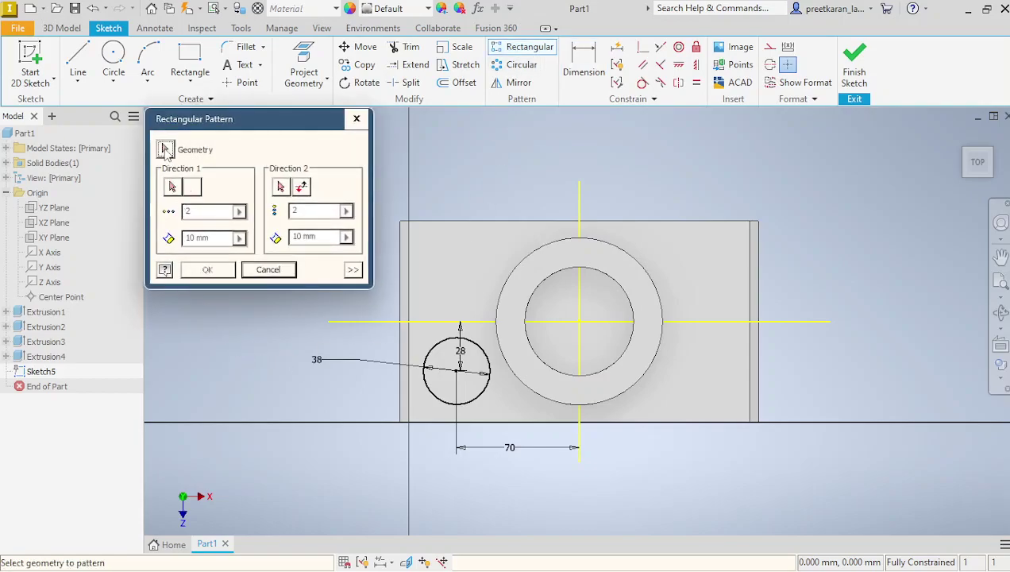
pyautogui.click(427, 385)
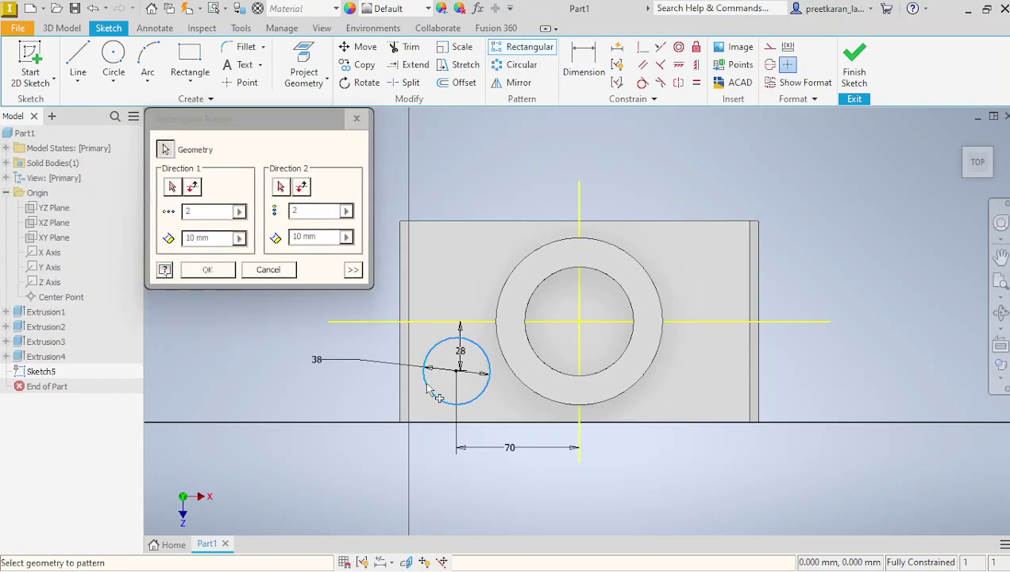
pyautogui.click(172, 189)
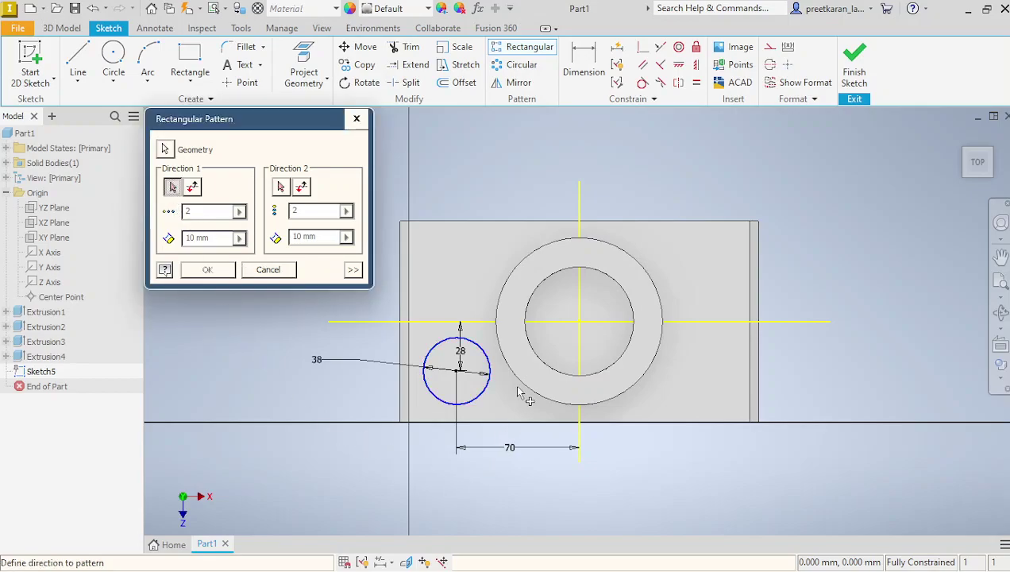
pyautogui.click(546, 322)
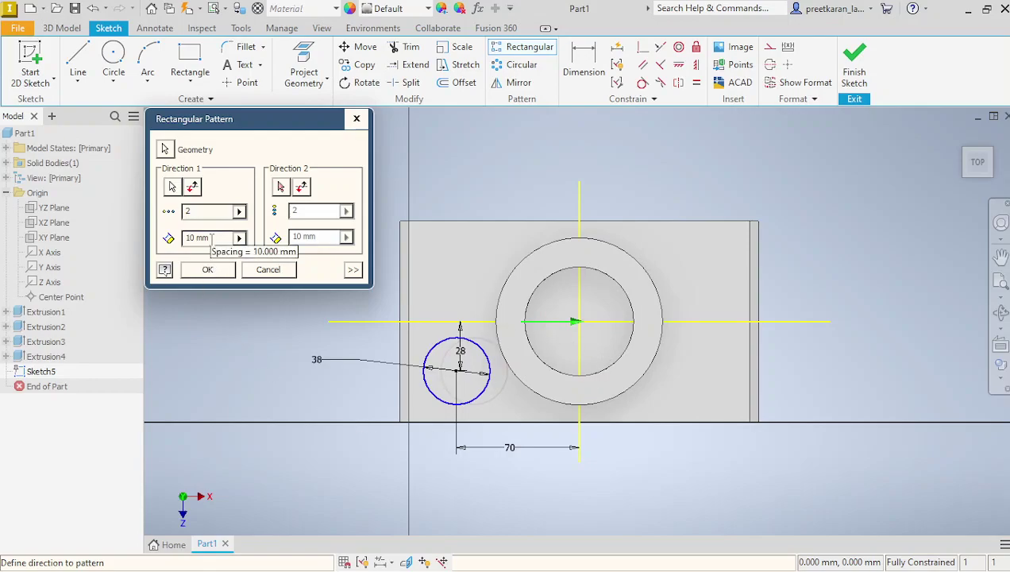
pyautogui.moveTo(208, 238); pyautogui.dragTo(188, 249)
pyautogui.write('140')
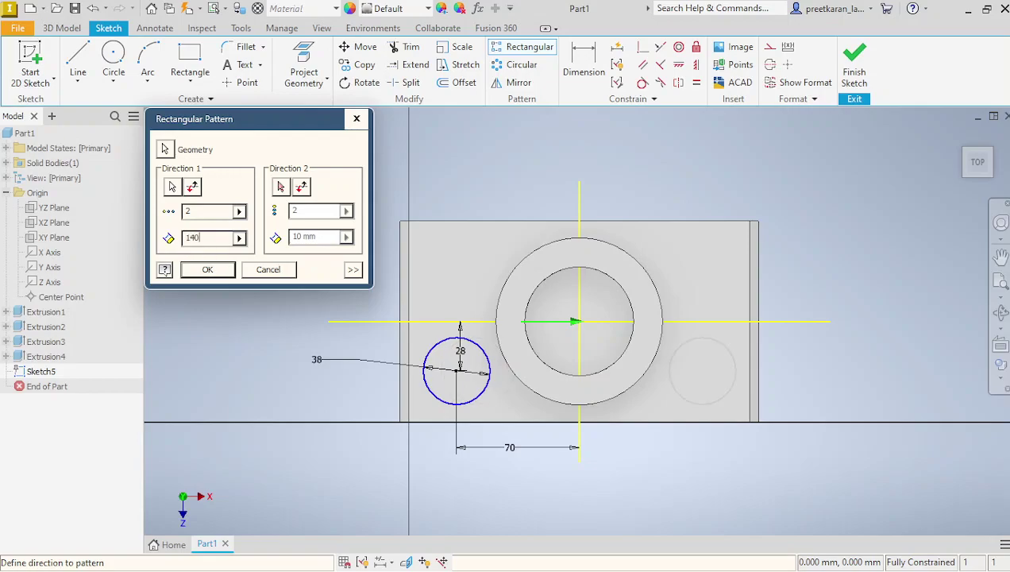
pyautogui.press('Tab')
# Step: Add a second pattern direction along the projected Z axis, reversed toward the plate's rear with 56 mm spacing, and create the pattern
pyautogui.click(280, 188)
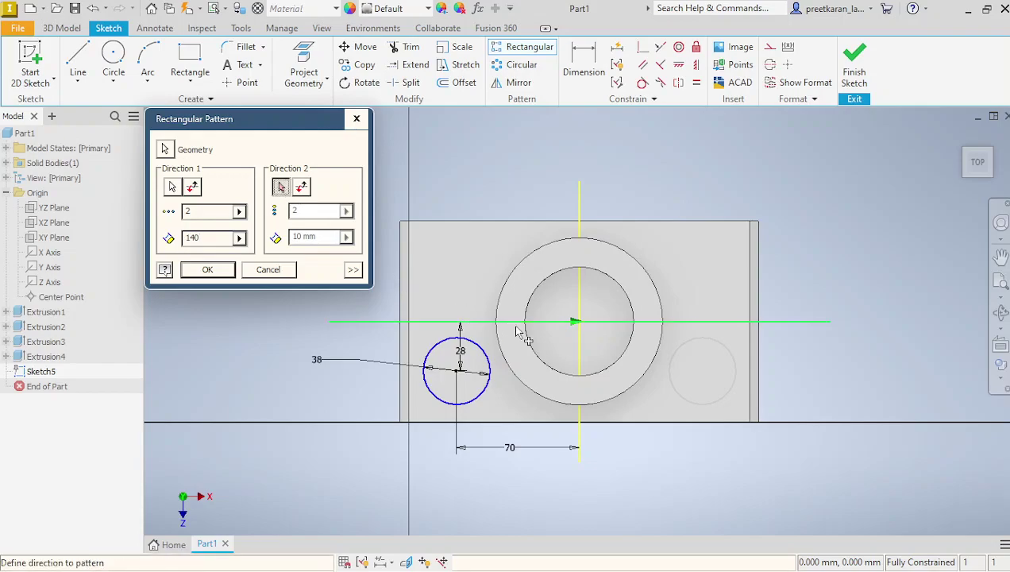
pyautogui.click(579, 299)
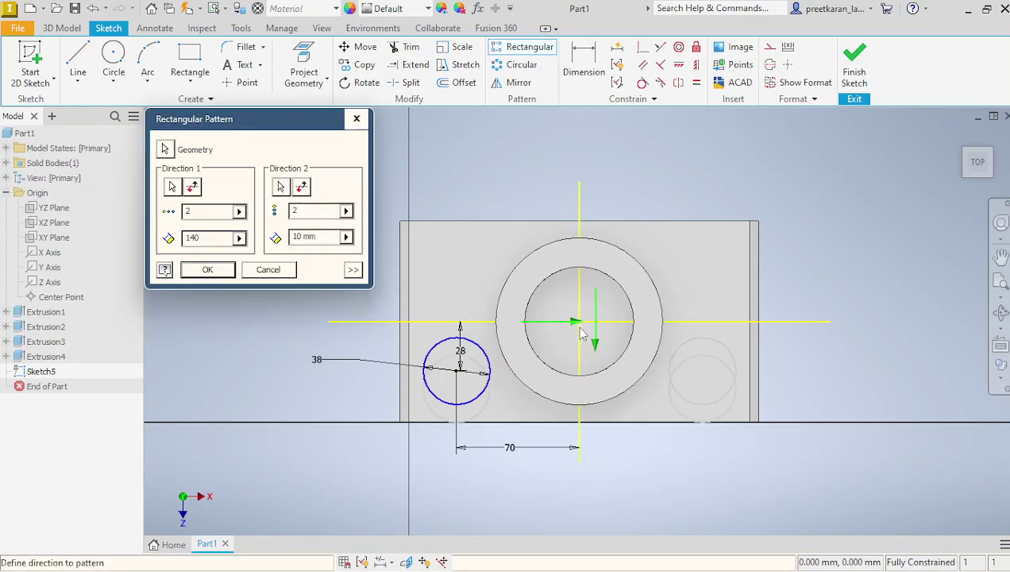
pyautogui.click(302, 188)
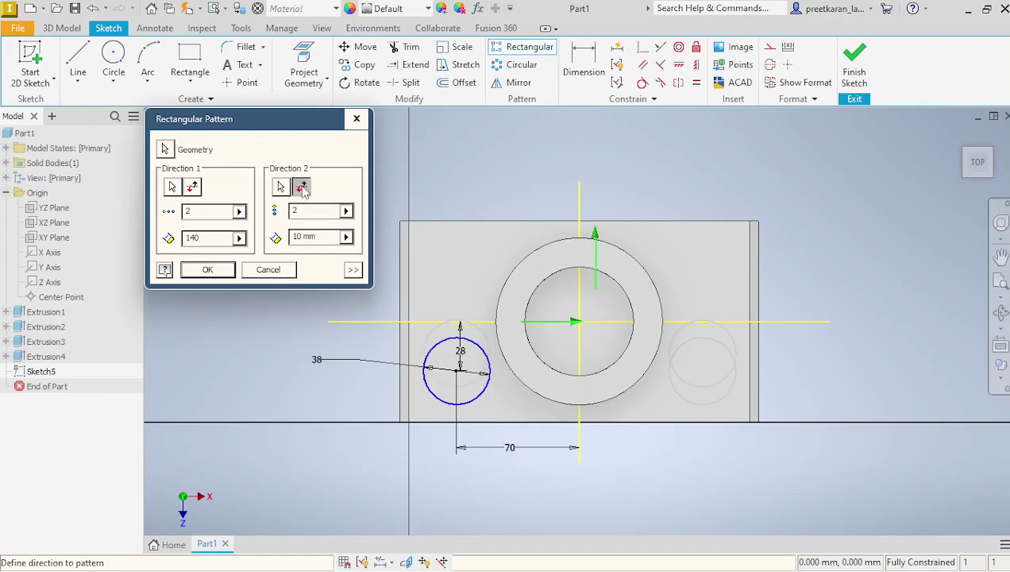
pyautogui.moveTo(322, 236); pyautogui.dragTo(293, 240)
pyautogui.write('56')
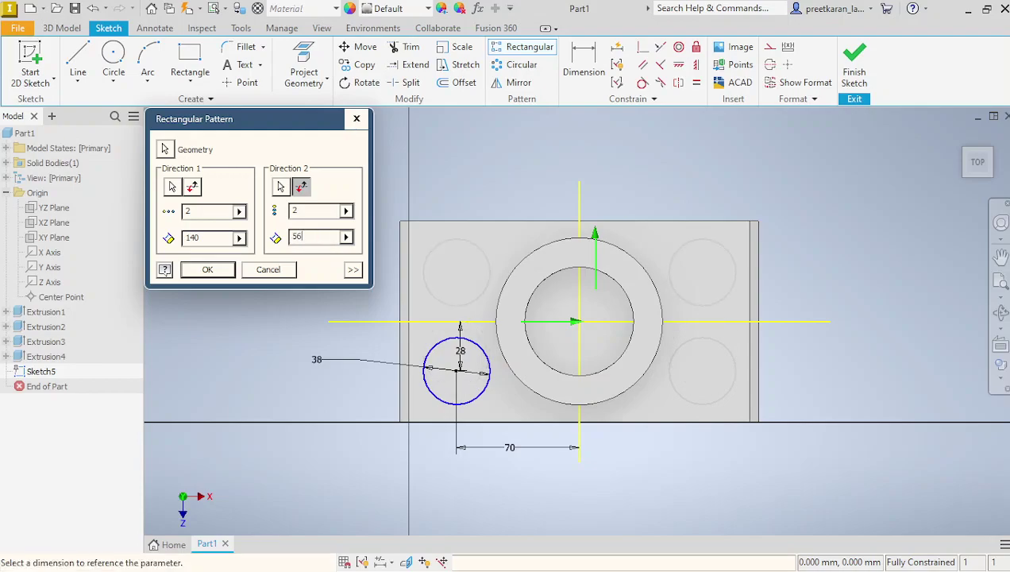
pyautogui.click(208, 270)
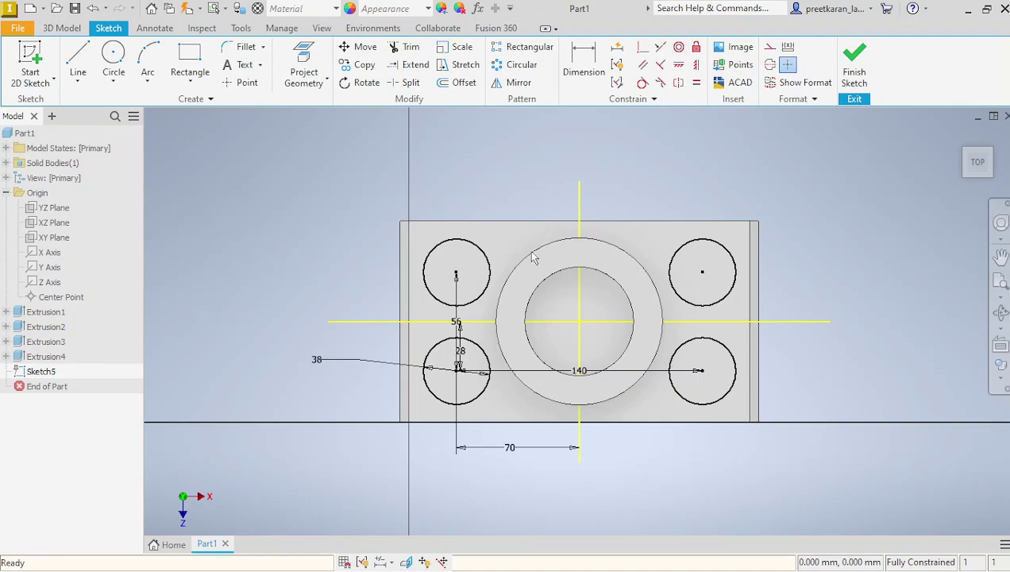
# Step: Finish the sketch and extrude all four 38 mm circles 3 mm upward as pads joined to the base plate
pyautogui.click(855, 64)
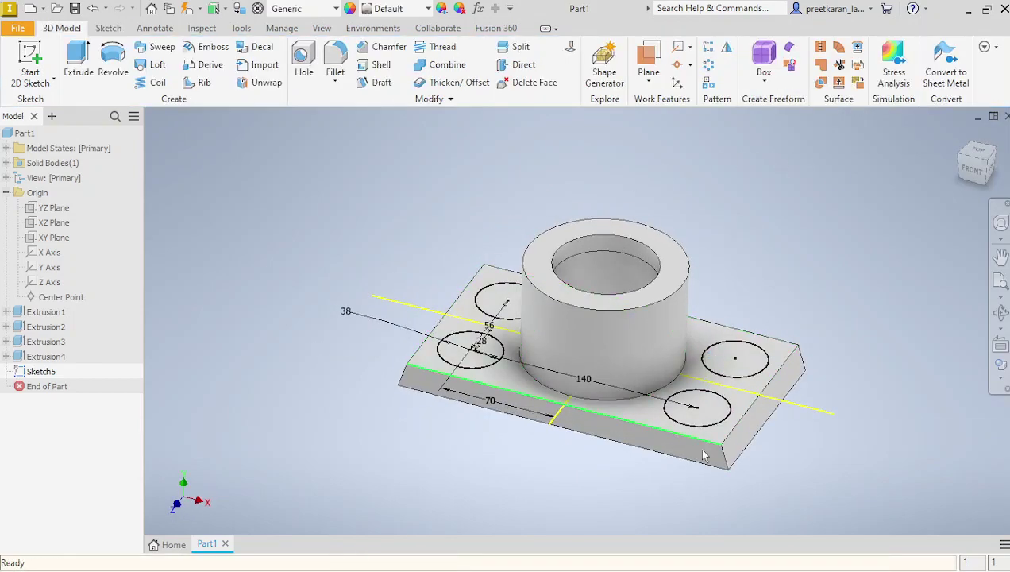
pyautogui.click(77, 59)
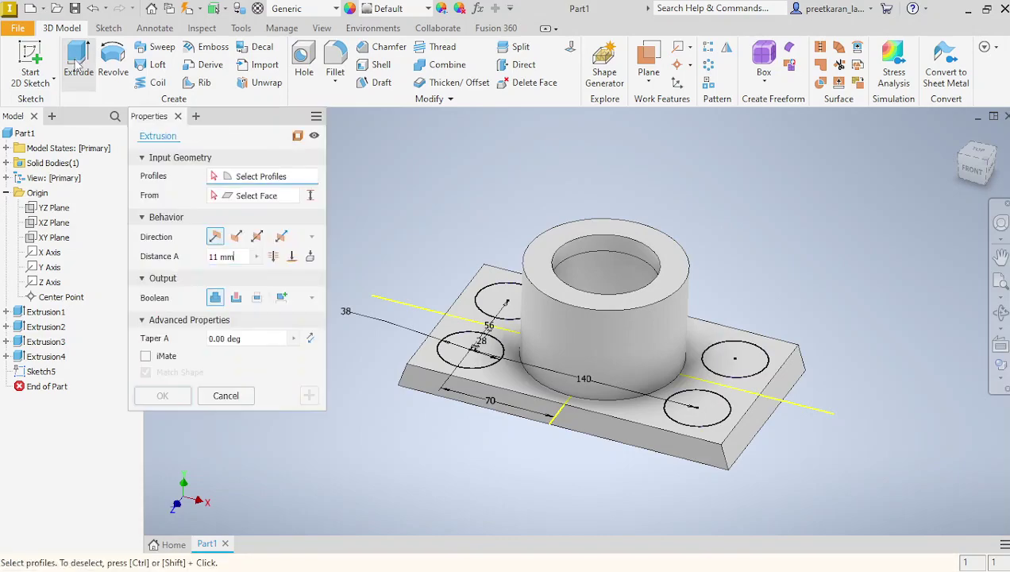
pyautogui.click(465, 352)
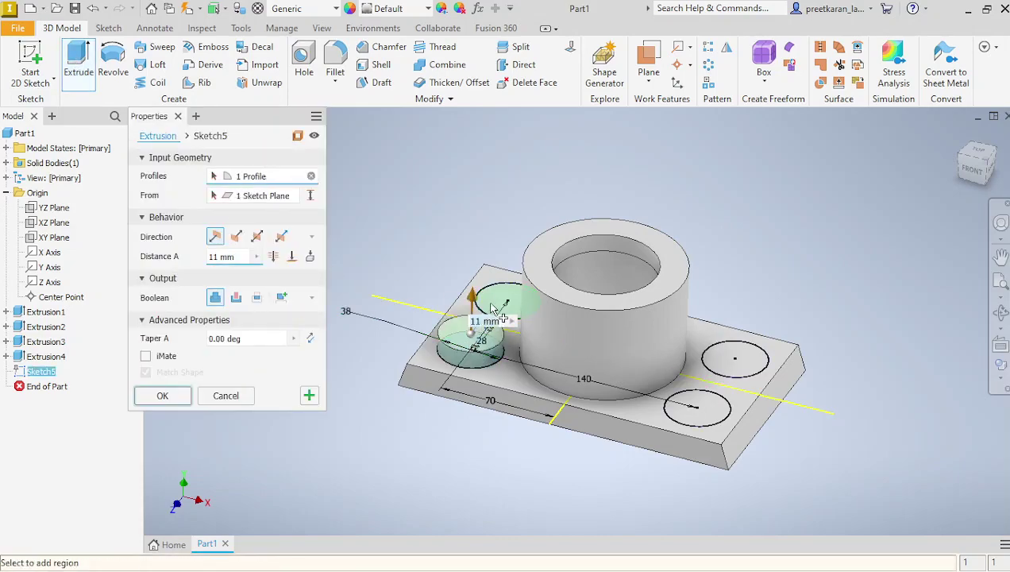
pyautogui.click(498, 300)
pyautogui.click(723, 359)
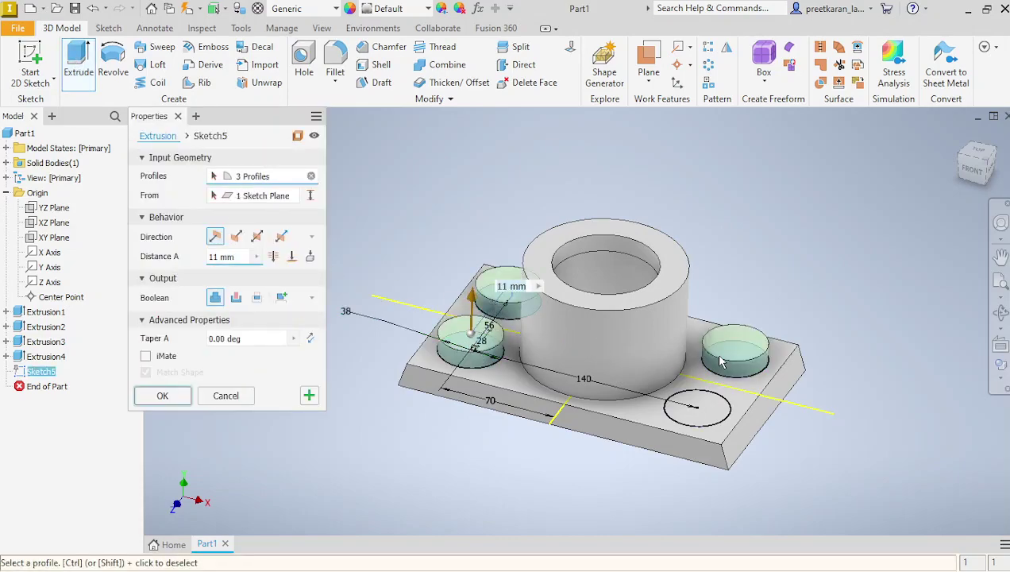
pyautogui.click(690, 424)
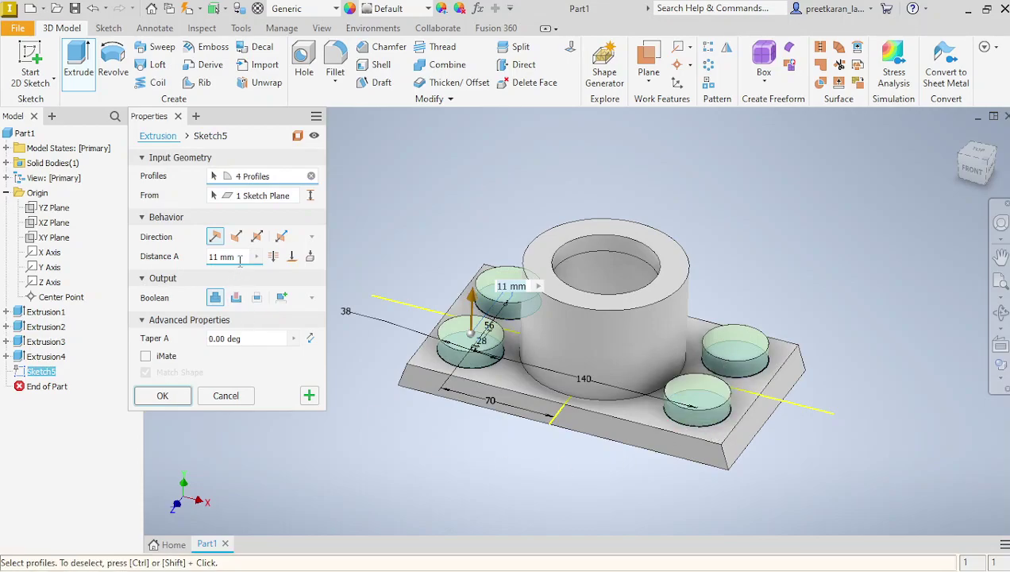
pyautogui.moveTo(239, 260); pyautogui.dragTo(202, 262)
pyautogui.write('3')
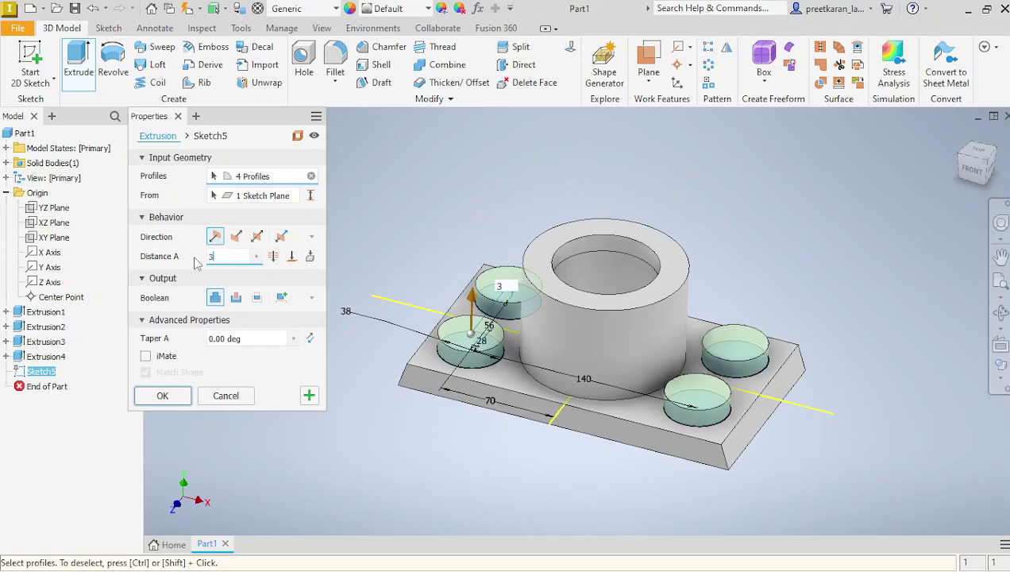
pyautogui.click(162, 396)
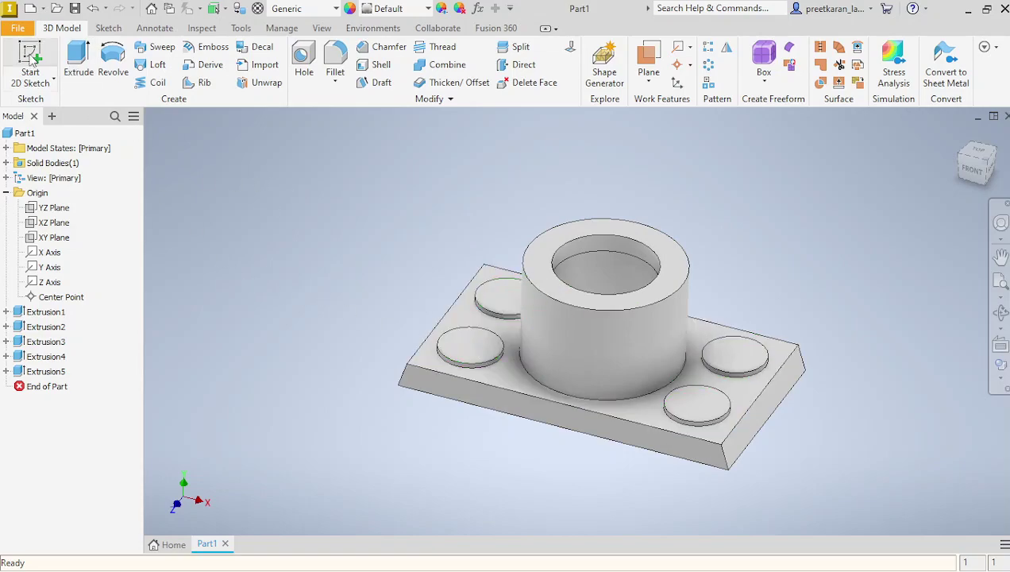
# Step: Create a sketch on the top face of the front-left pad and project the X and Z axes into it
pyautogui.click(470, 350)
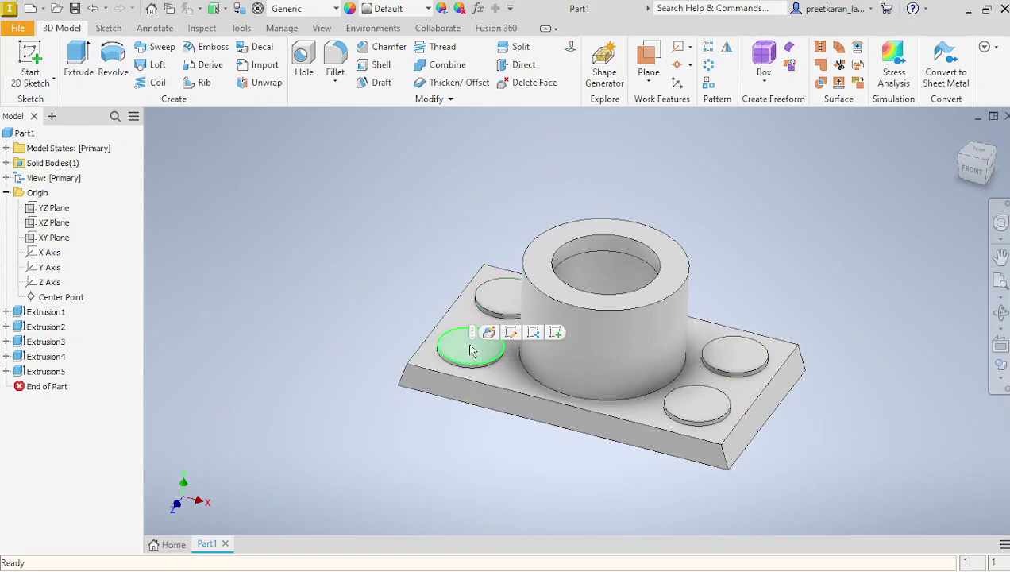
pyautogui.click(555, 333)
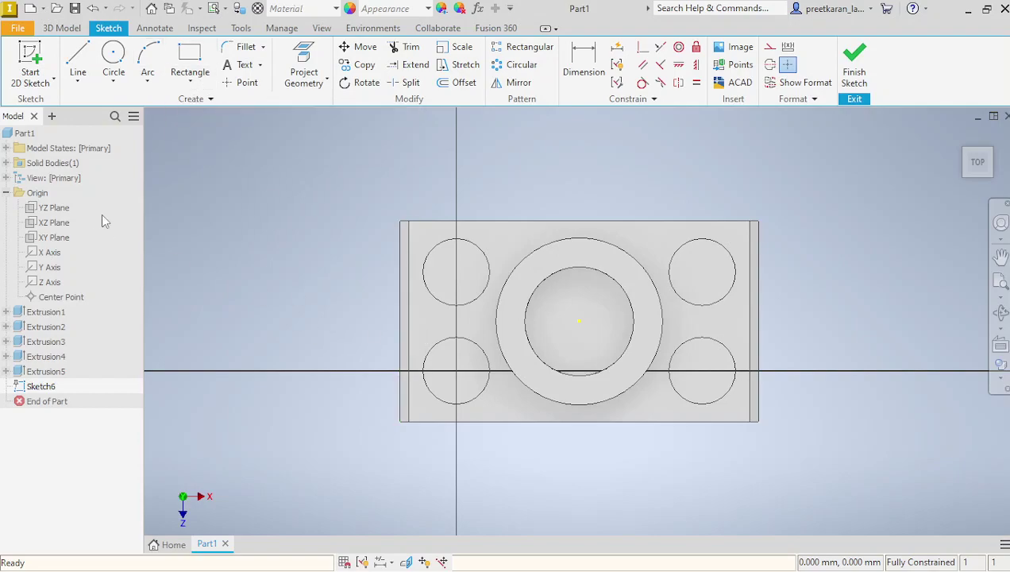
pyautogui.click(304, 67)
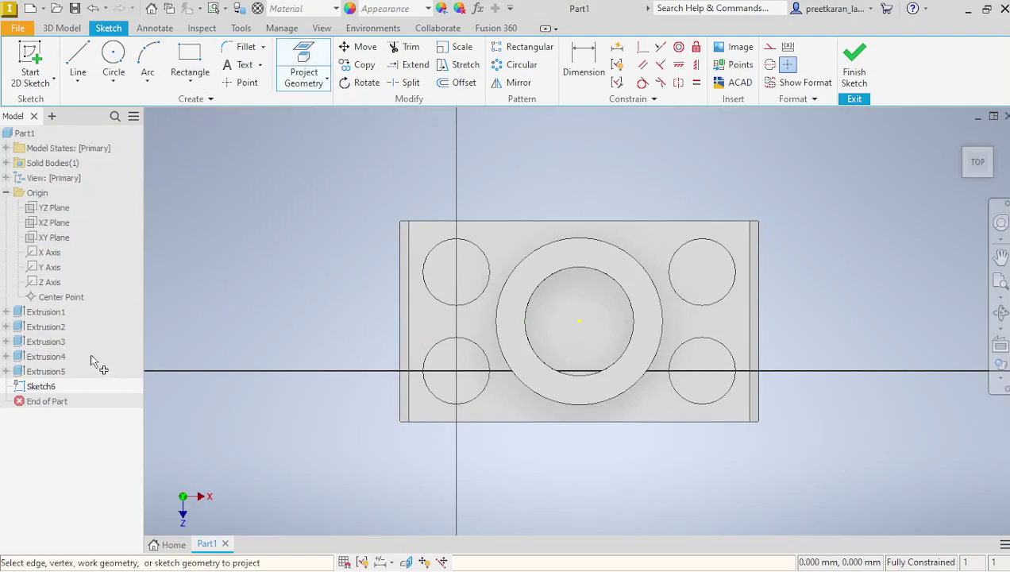
pyautogui.click(50, 253)
pyautogui.click(50, 282)
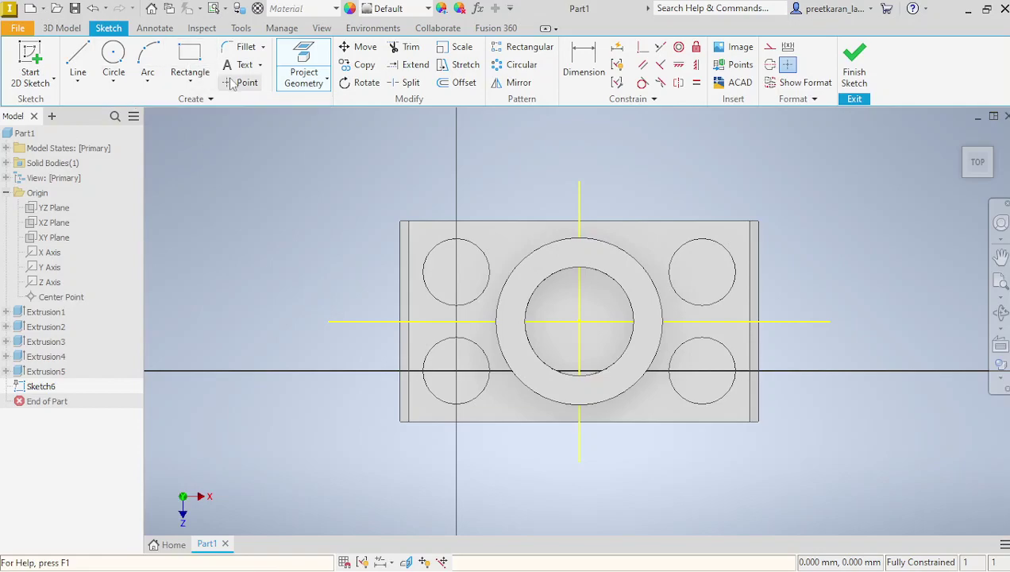
pyautogui.click(191, 82)
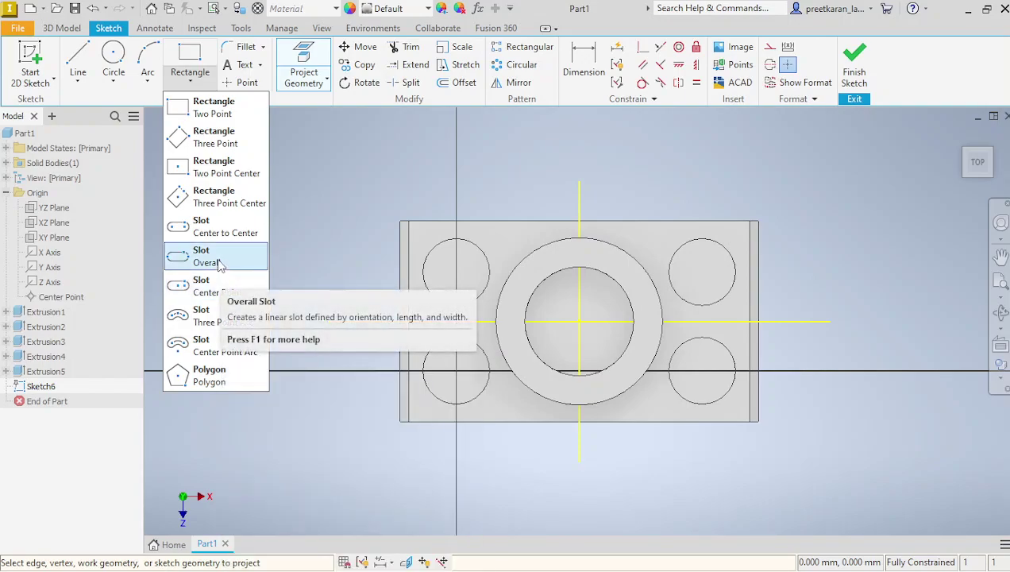
pyautogui.click(214, 255)
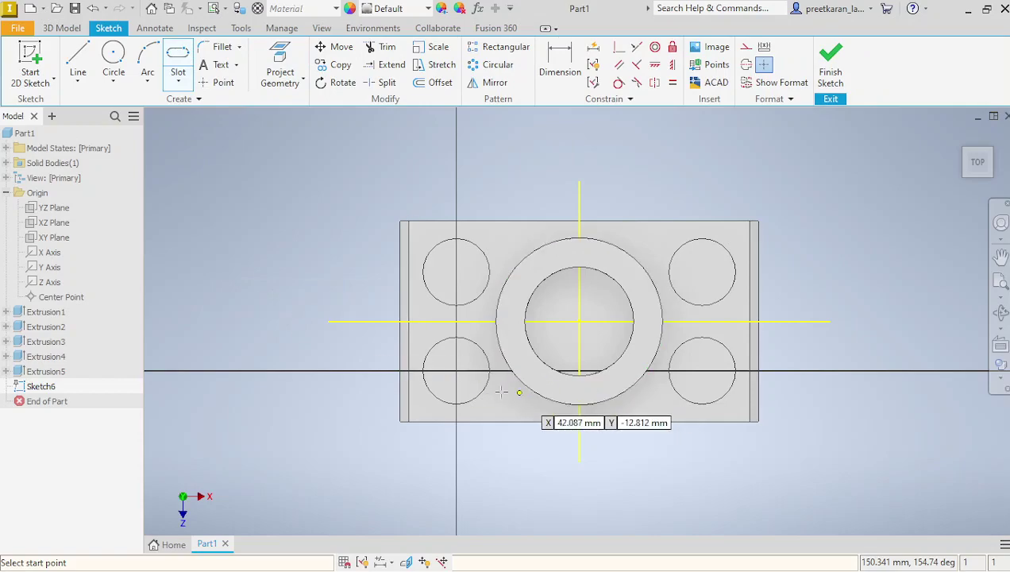
pyautogui.click(457, 370)
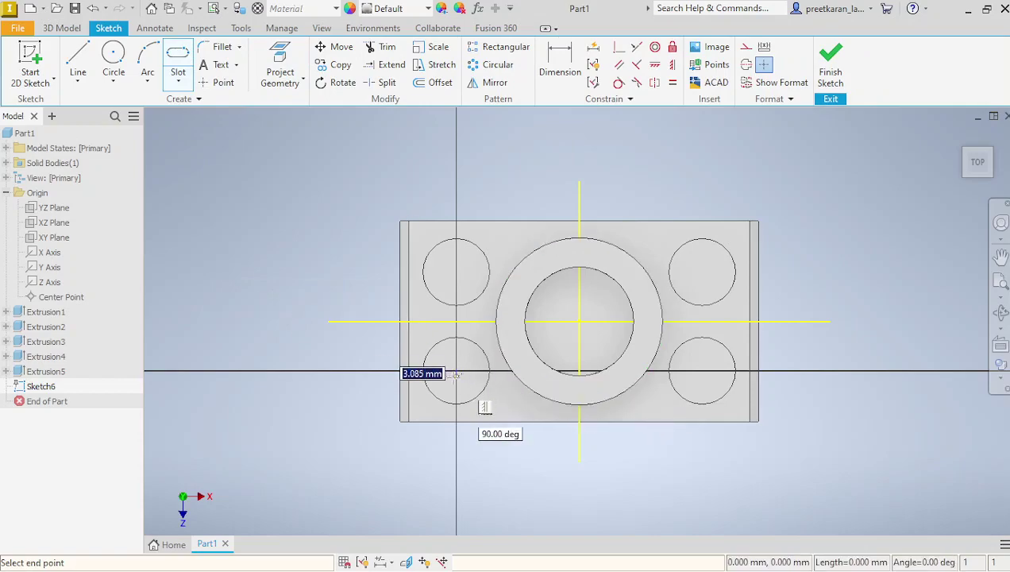
pyautogui.rightClick(451, 384)
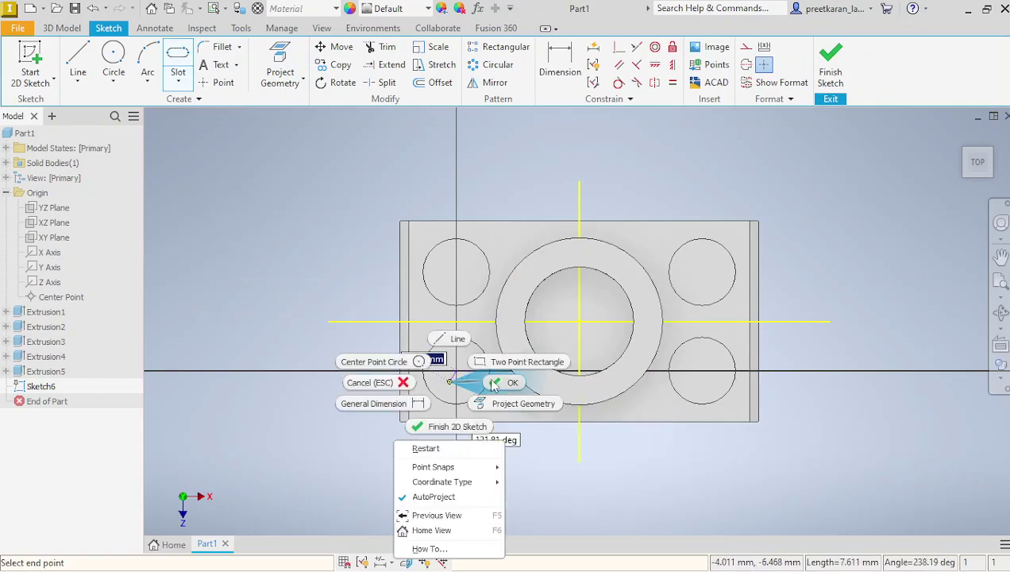
pyautogui.click(505, 384)
# Step: Project the front-left pad's circular edge into the sketch
pyautogui.click(292, 65)
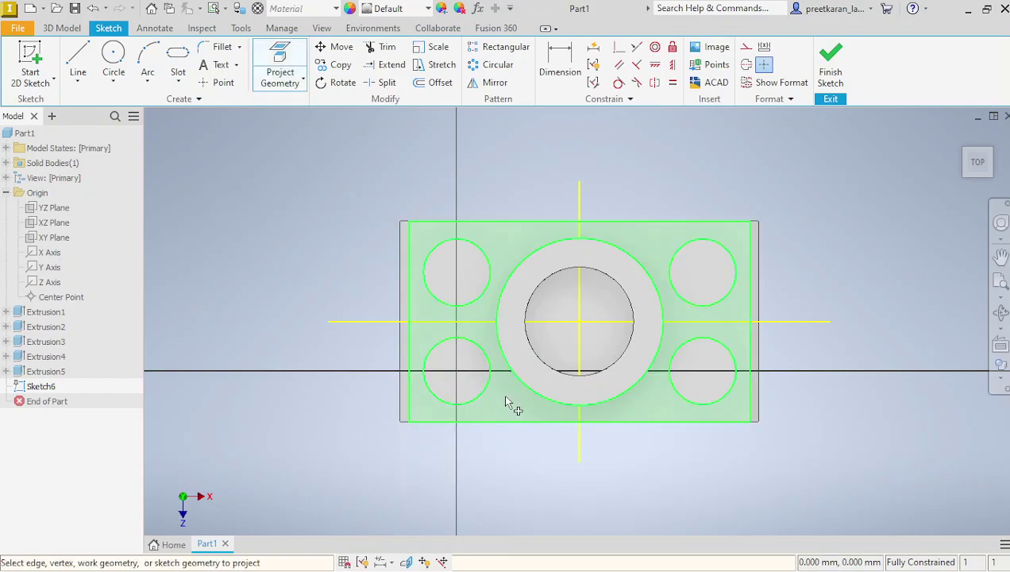
pyautogui.click(464, 382)
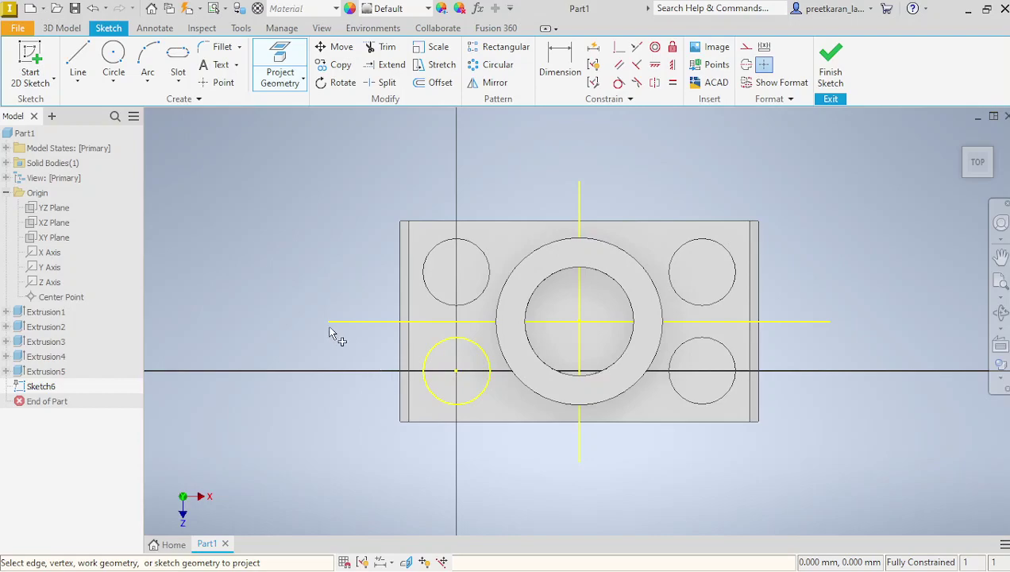
pyautogui.rightClick(274, 318)
pyautogui.click(337, 322)
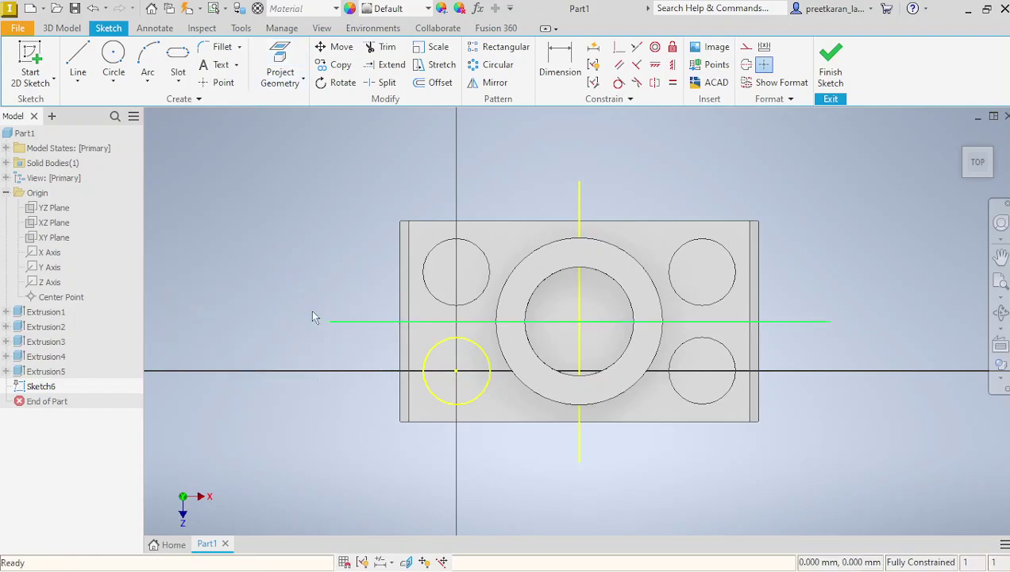
# Step: Sketch a horizontal overall slot about 13 mm long and 7 mm wide near the center of the projected pad circle
pyautogui.click(179, 62)
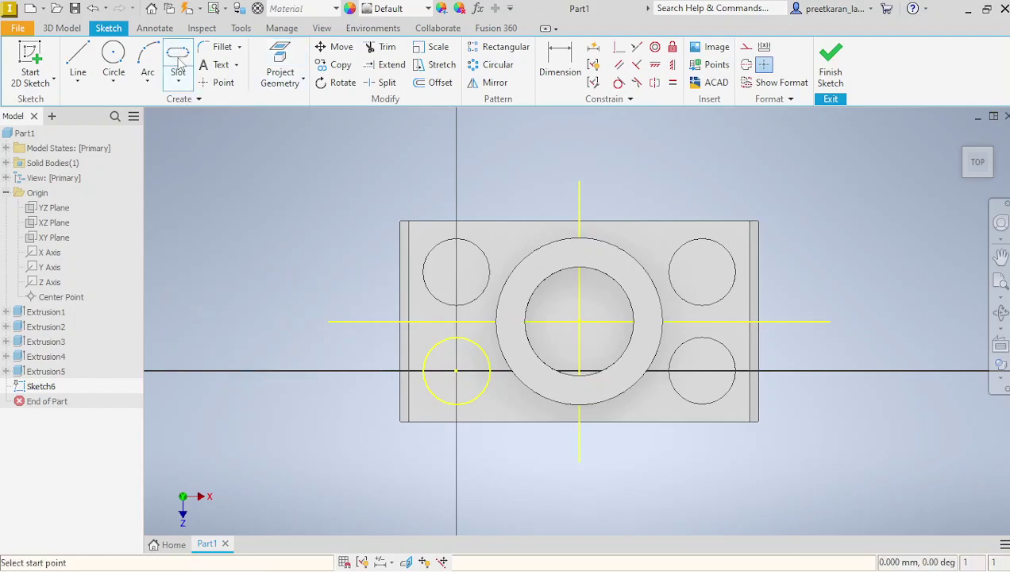
pyautogui.click(443, 371)
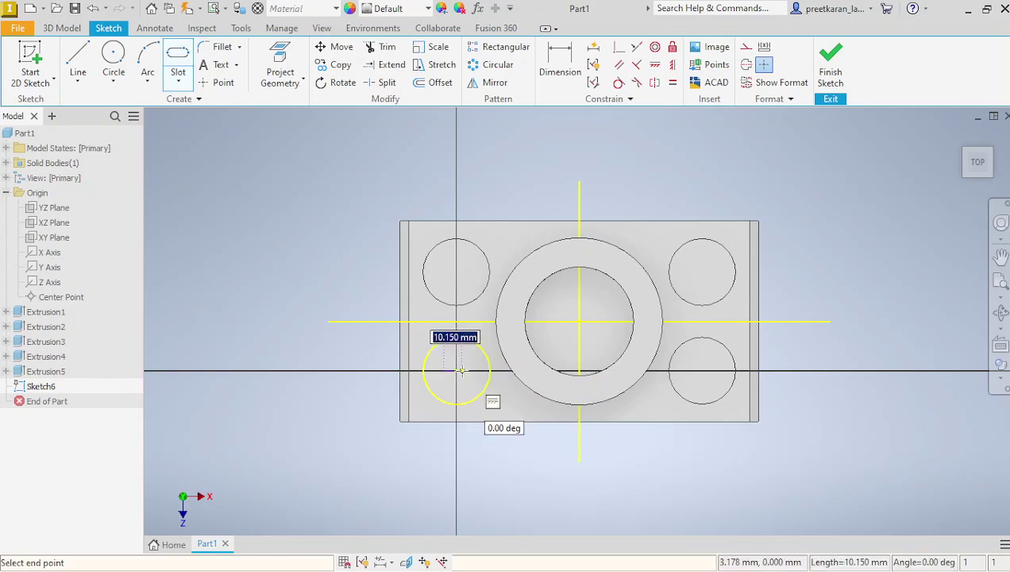
pyautogui.click(468, 371)
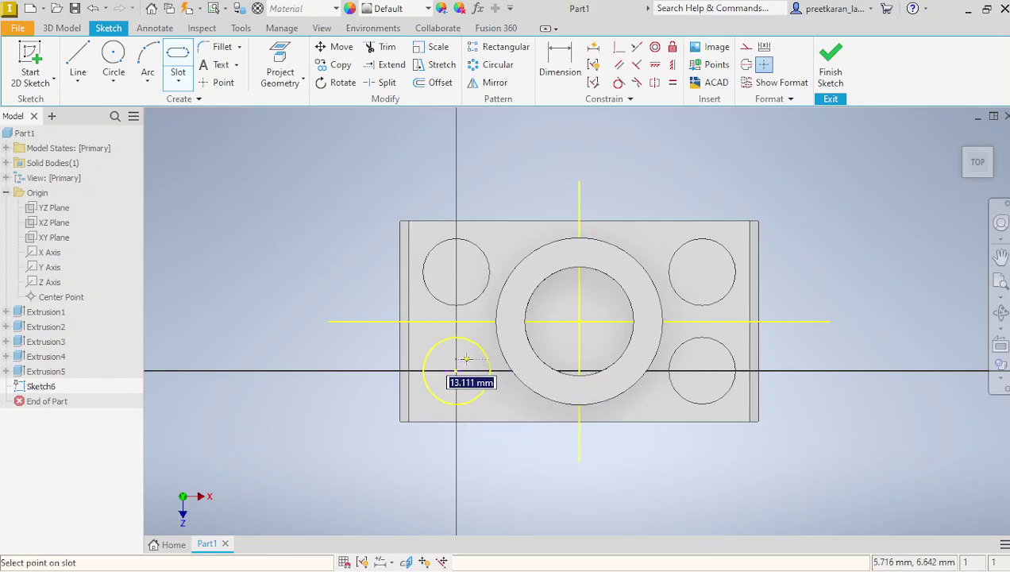
pyautogui.click(470, 365)
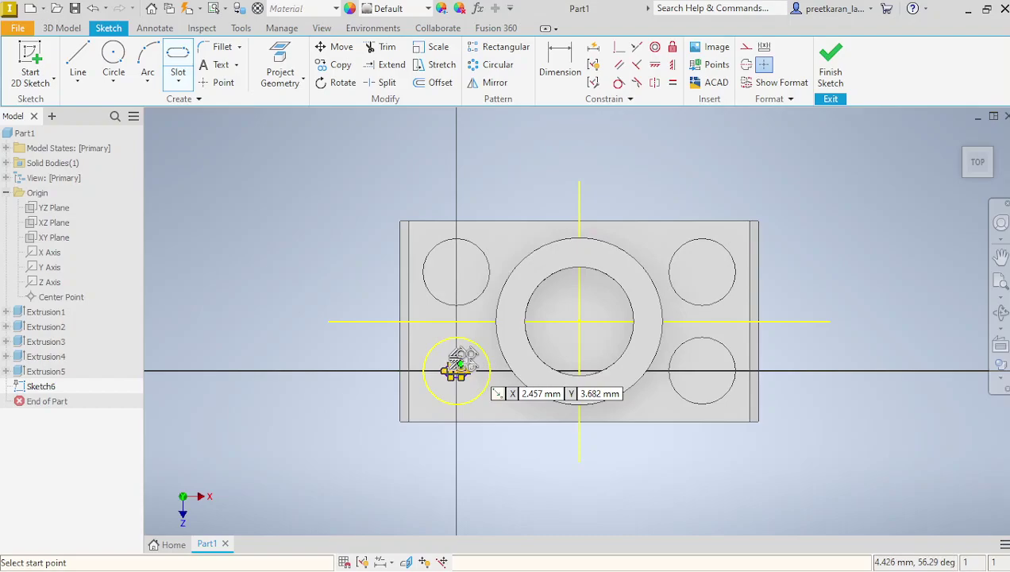
pyautogui.scroll(-2, 455, 373)
pyautogui.scroll(6, 457, 374)
pyautogui.scroll(3, 458, 378)
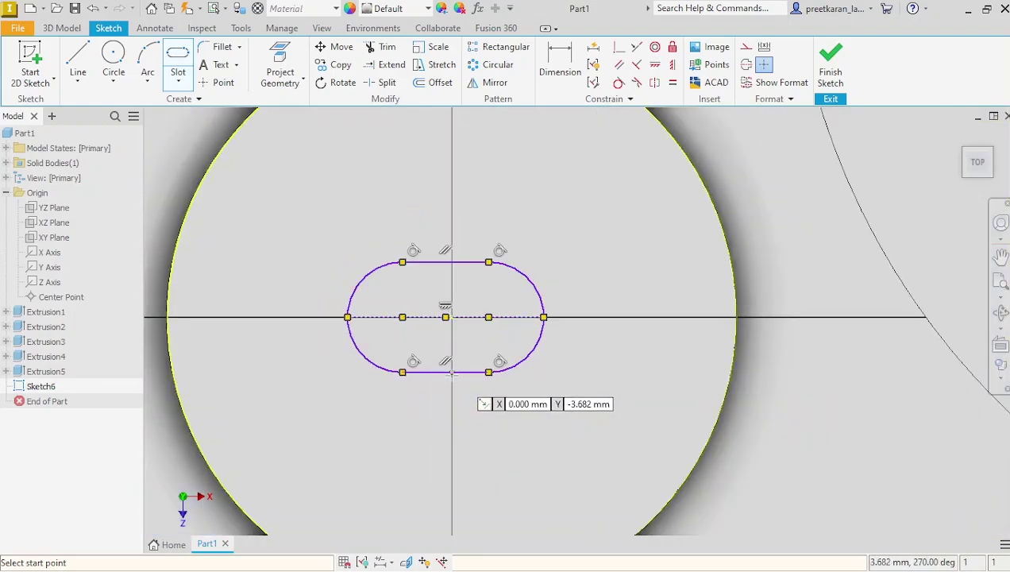
pyautogui.scroll(-3, 457, 380)
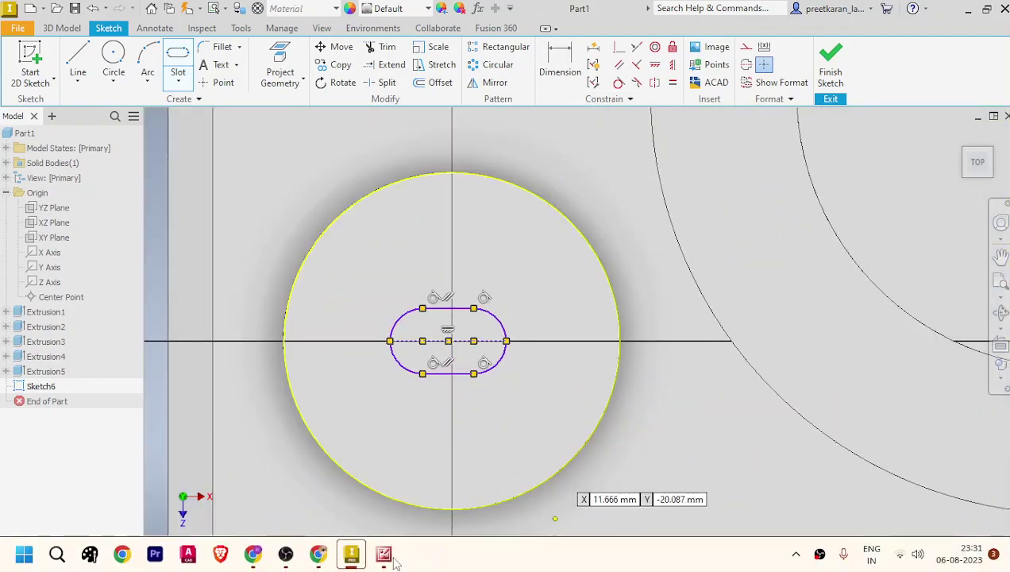
# Step: Check the slot size in the reference drawing in Picture Manager, then return to Inventor and dimension the slot's overall length 22 mm
pyautogui.click(384, 556)
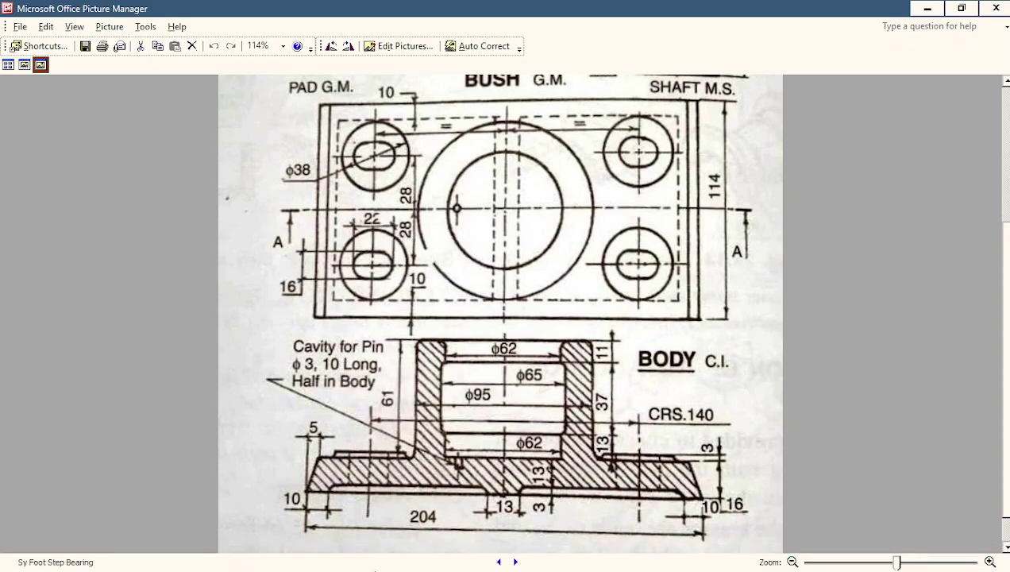
pyautogui.click(353, 554)
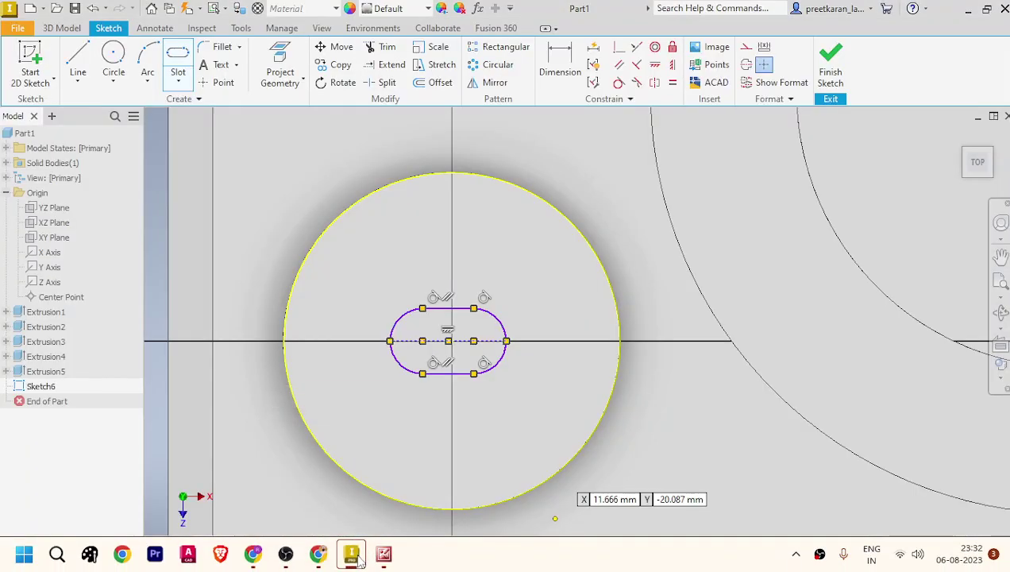
pyautogui.press('Escape')
pyautogui.press('d')
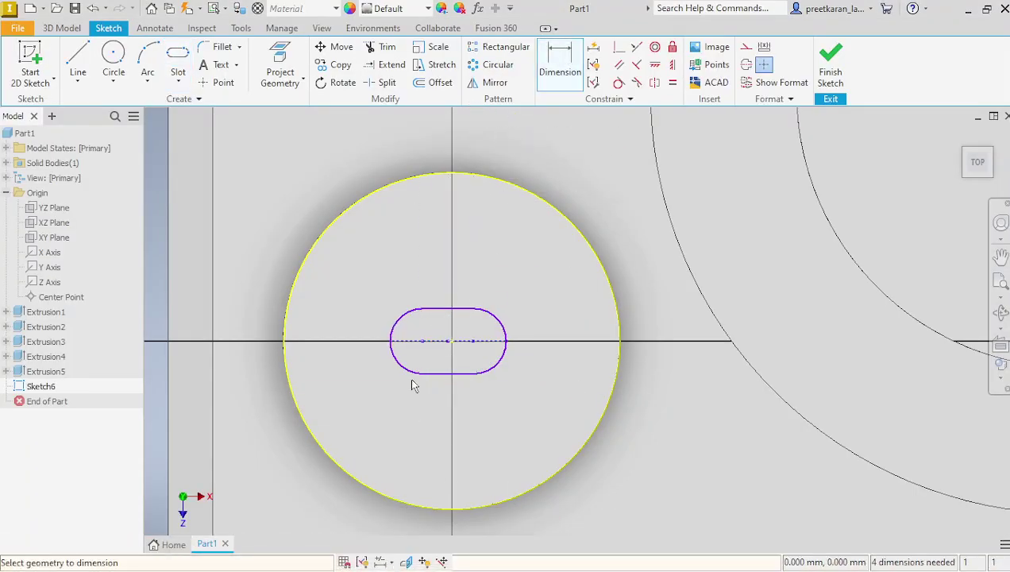
pyautogui.click(390, 342)
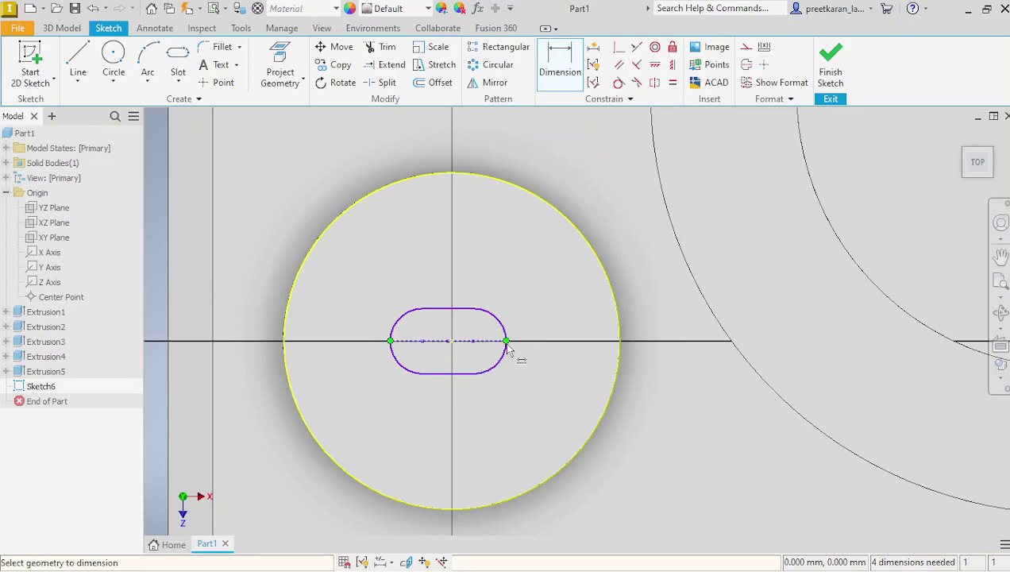
pyautogui.click(507, 342)
pyautogui.click(445, 291)
pyautogui.write('22')
pyautogui.press('Return')
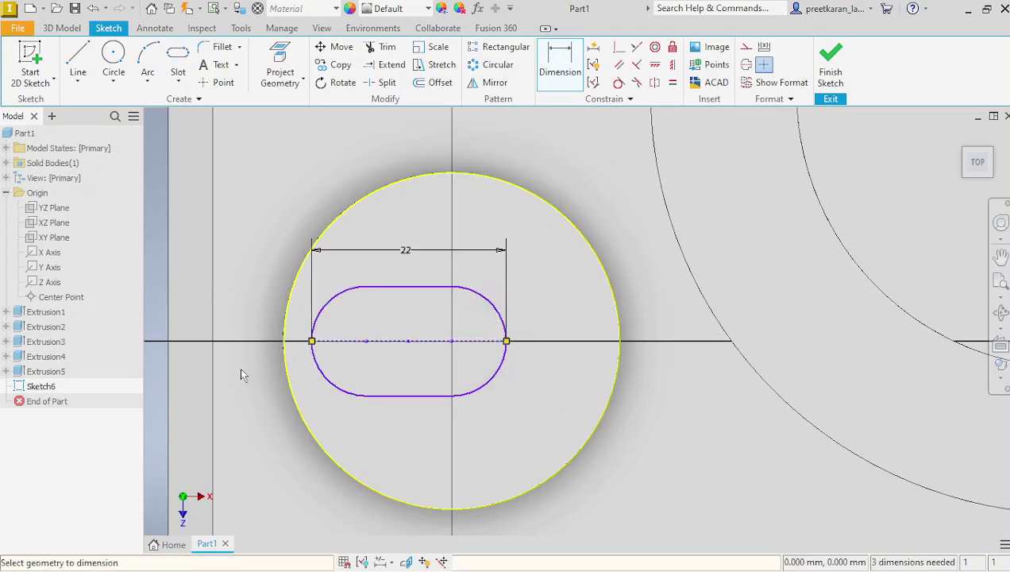
# Step: Dimension the slot's width 16 mm between its two straight edges
pyautogui.click(397, 396)
pyautogui.click(401, 287)
pyautogui.click(192, 346)
pyautogui.write('16')
pyautogui.press('Return')
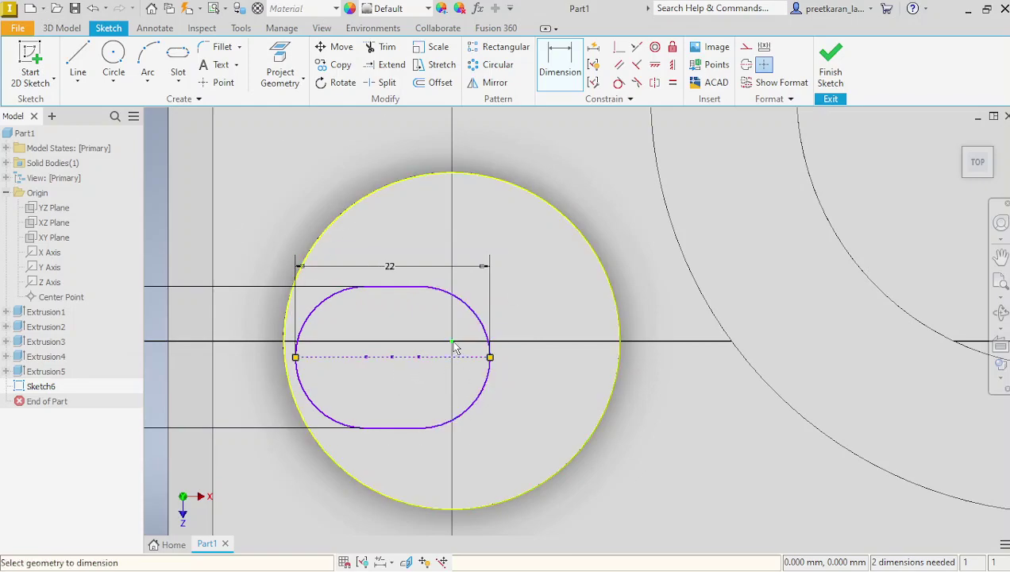
# Step: Constrain the slot's midpoint coincident with the center of the projected pad circle
pyautogui.click(621, 51)
pyautogui.click(393, 358)
pyautogui.click(452, 343)
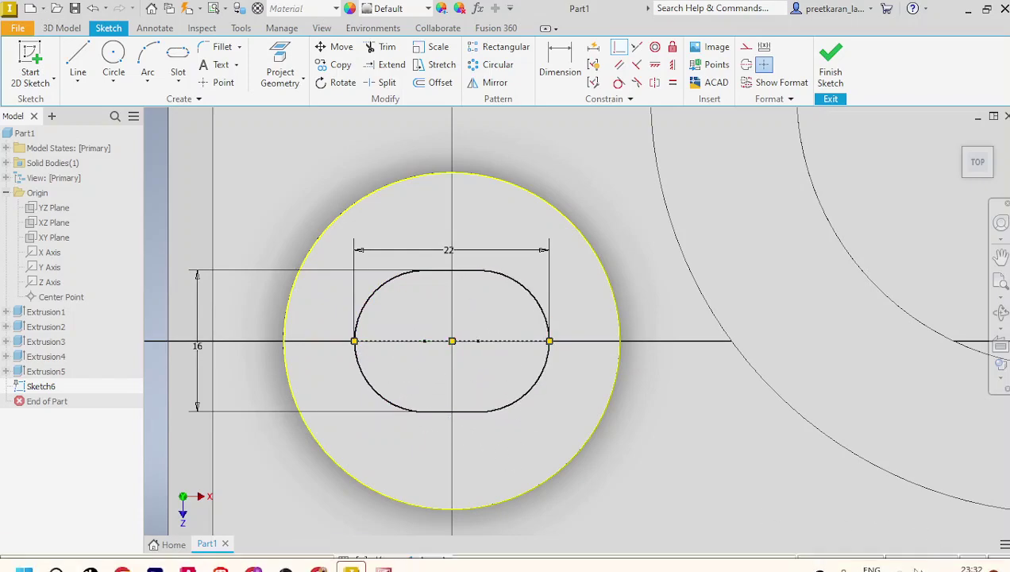
# Step: Start a rectangular sketch pattern of the slot along the projected X axis and the projected Z axis, reversing the second direction
pyautogui.scroll(-3, 343, 349)
pyautogui.scroll(-4, 343, 350)
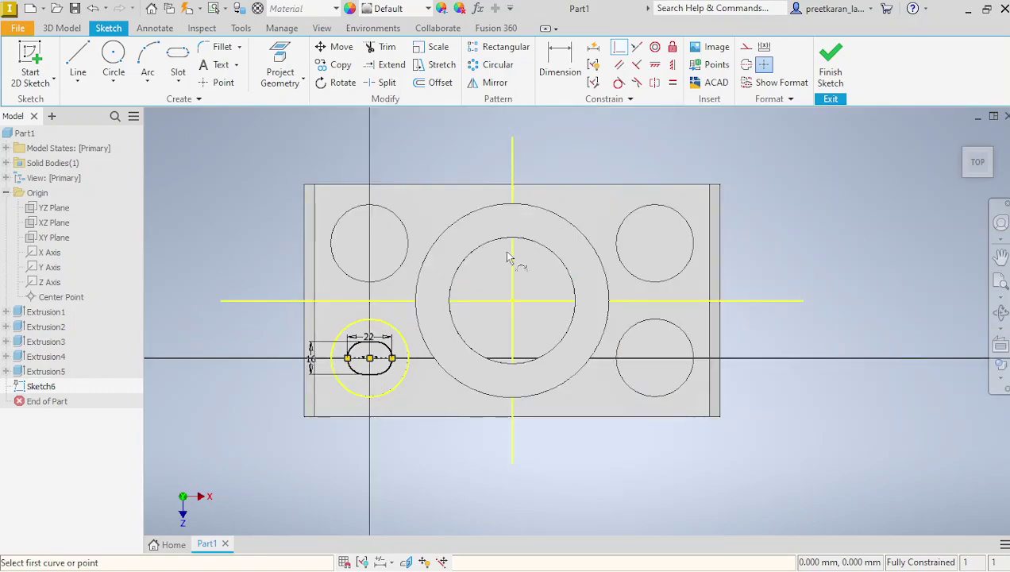
pyautogui.click(506, 48)
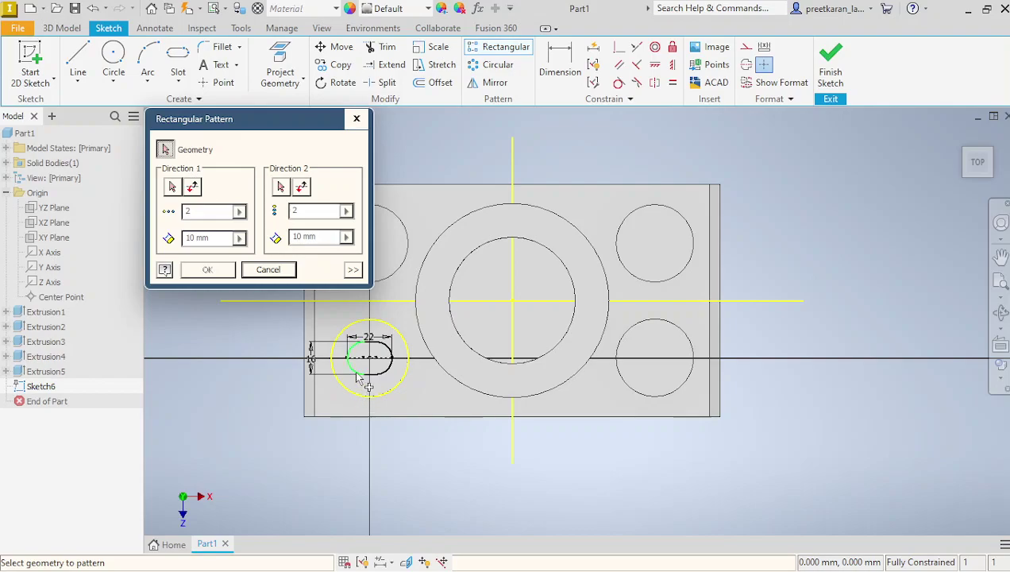
pyautogui.moveTo(325, 320); pyautogui.dragTo(403, 397)
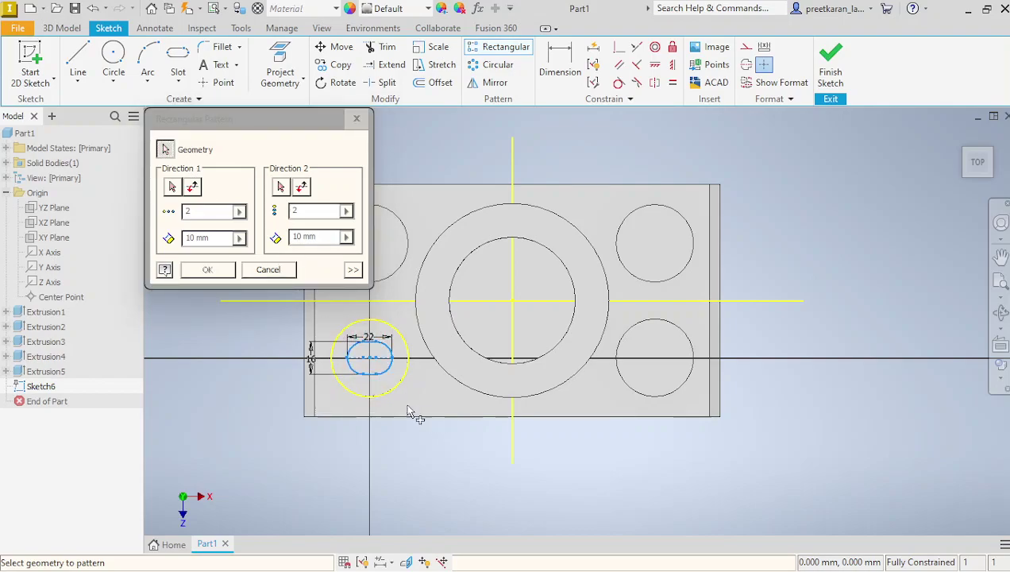
pyautogui.click(173, 188)
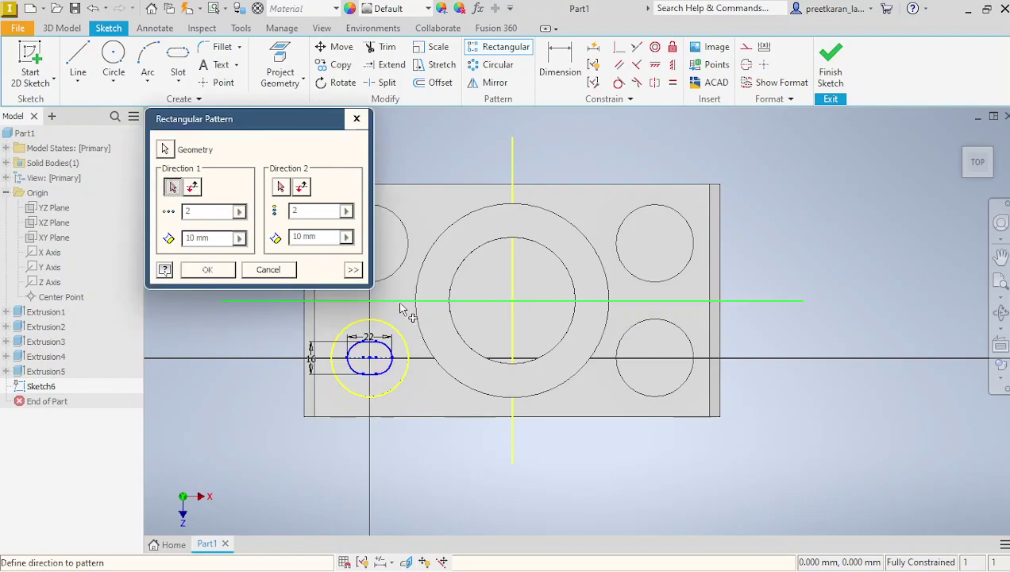
pyautogui.click(282, 189)
pyautogui.click(512, 274)
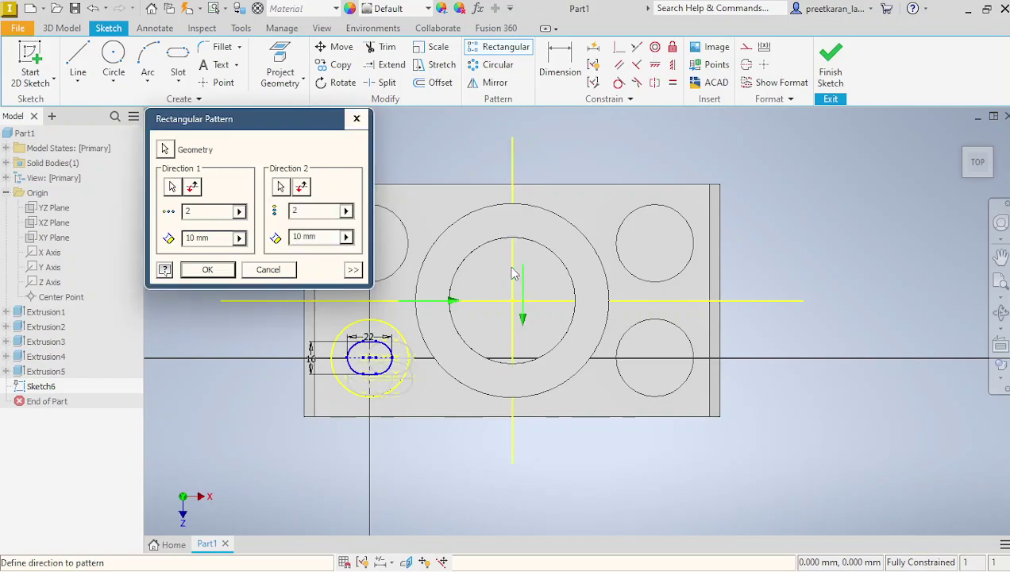
pyautogui.click(301, 187)
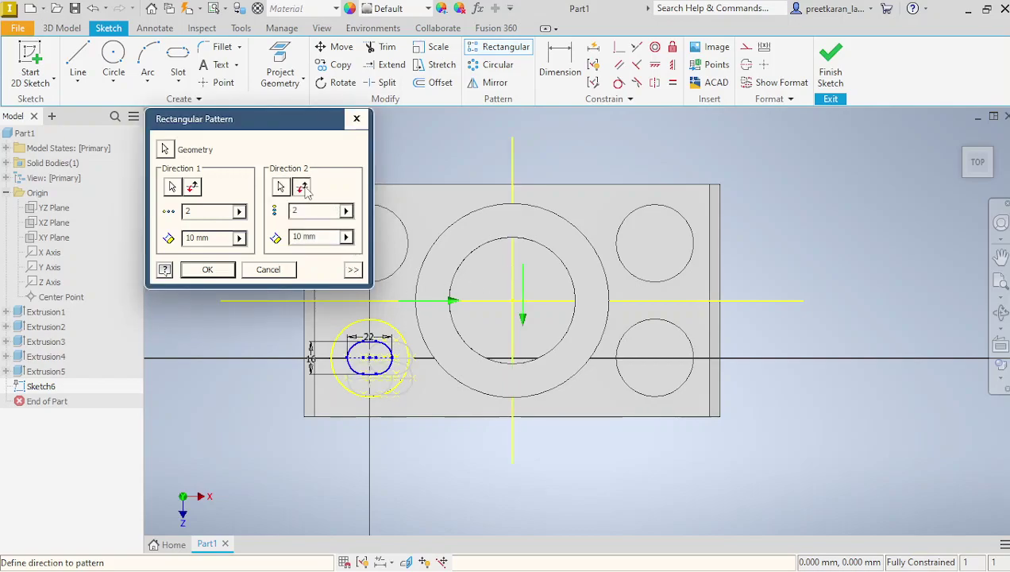
# Step: Space the 2 by 2 slot pattern 140 mm in the first direction and 56 mm in the second, and finish the sketch
pyautogui.click(222, 240)
pyautogui.write('140')
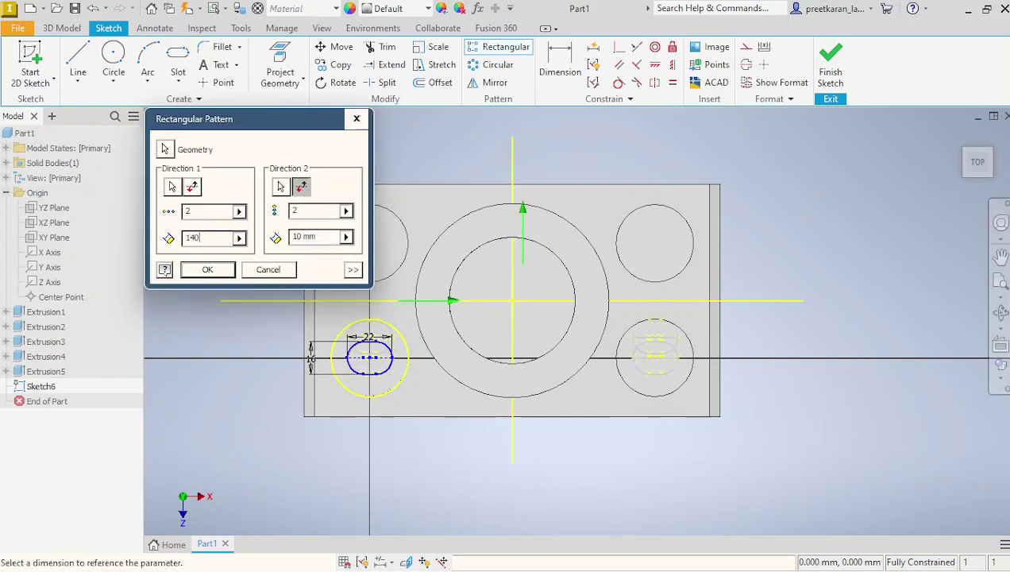
pyautogui.click(330, 237)
pyautogui.write('5')
pyautogui.click(227, 273)
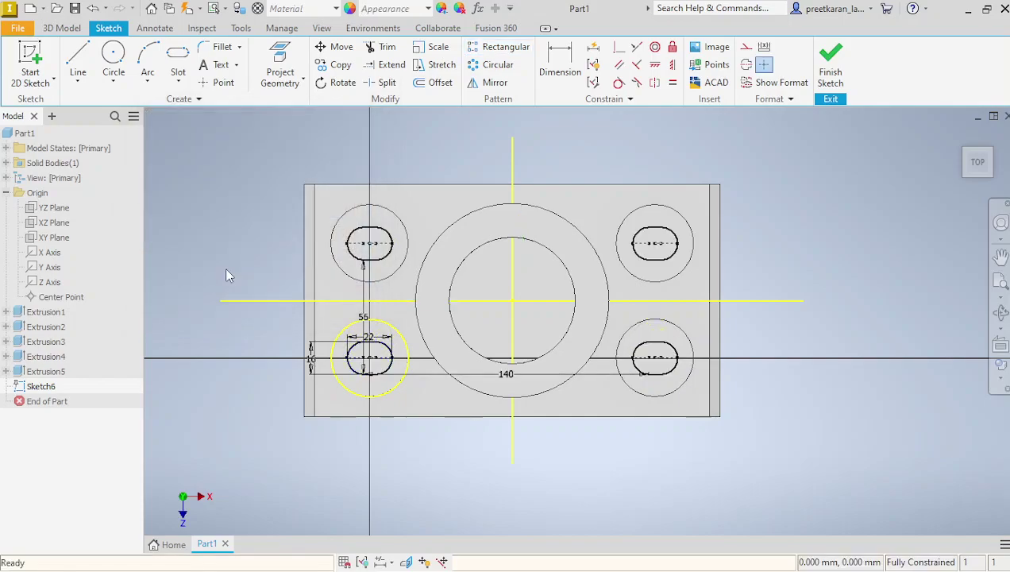
pyautogui.click(831, 63)
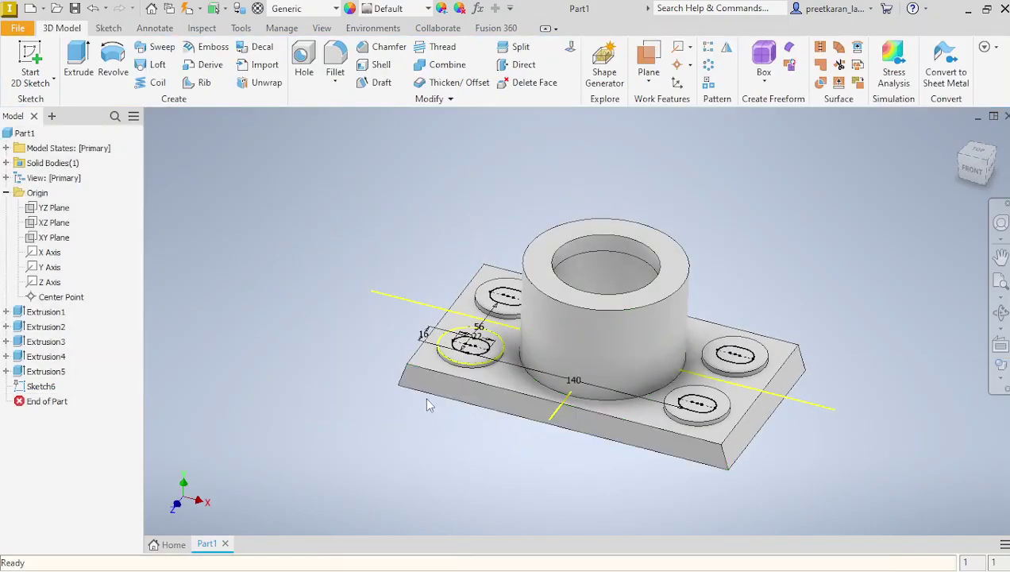
# Step: Start an Extrude with the slot profiles on all four circular pads selected
pyautogui.click(80, 62)
pyautogui.click(472, 349)
pyautogui.scroll(5, 464, 348)
pyautogui.click(458, 346)
pyautogui.scroll(-4, 459, 345)
pyautogui.click(536, 243)
pyautogui.scroll(-2, 387, 261)
pyautogui.scroll(4, 643, 266)
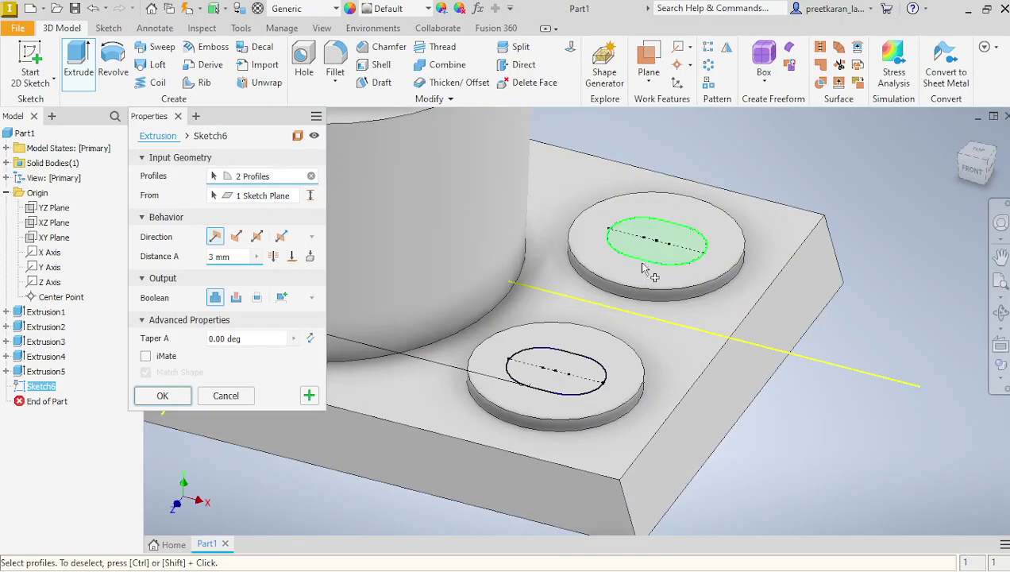
pyautogui.click(645, 262)
pyautogui.click(577, 356)
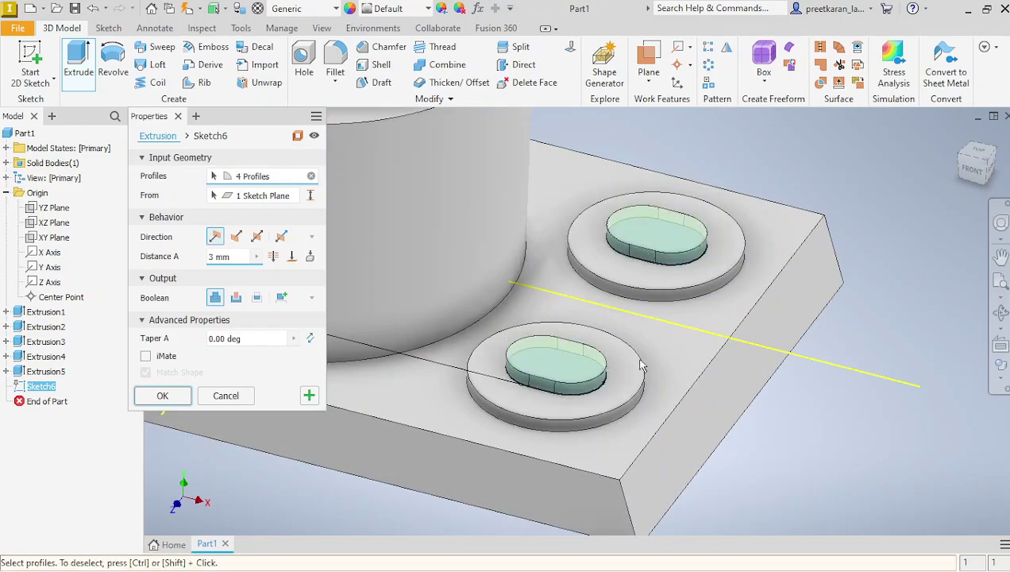
# Step: Apply the extrusion as a cut with a Through All extent so the four slots pass through the pads and base
pyautogui.scroll(-4, 577, 355)
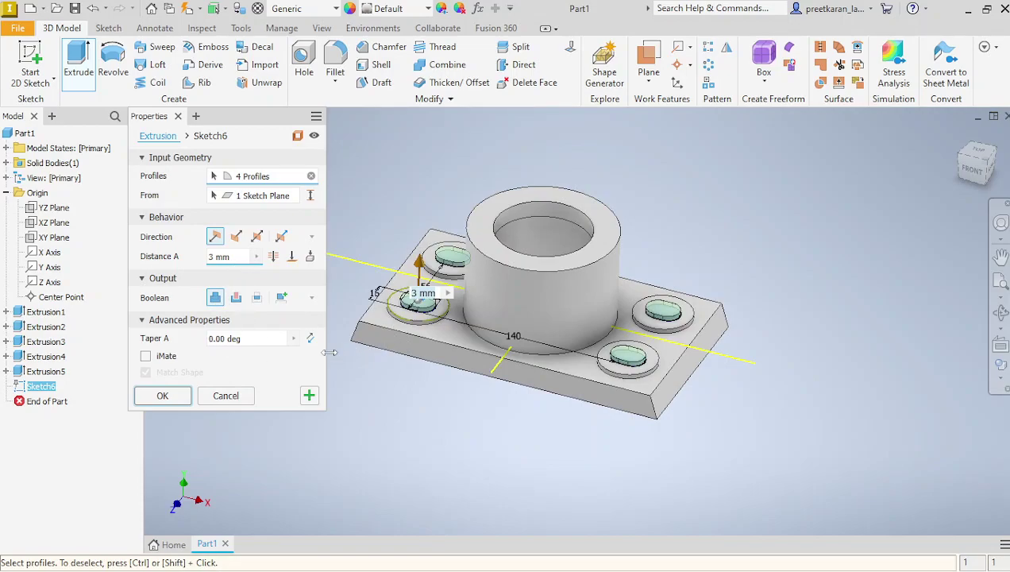
pyautogui.click(236, 299)
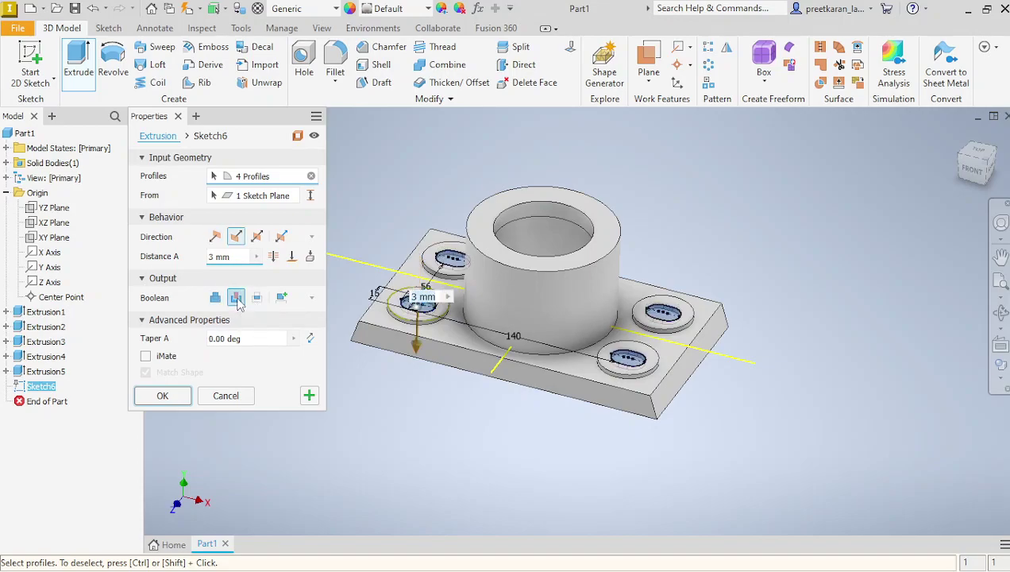
pyautogui.click(274, 256)
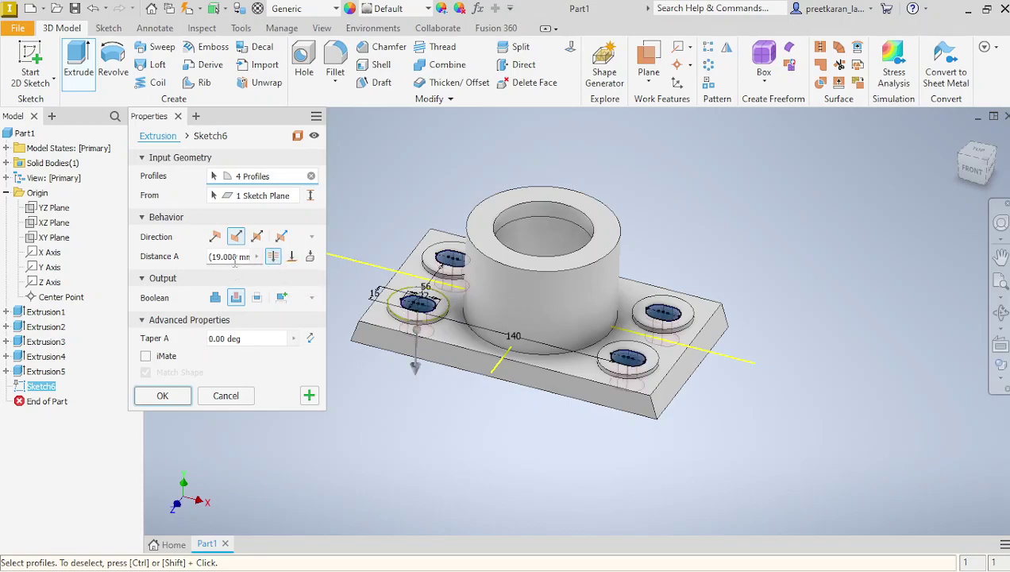
pyautogui.click(161, 395)
pyautogui.scroll(3, 517, 400)
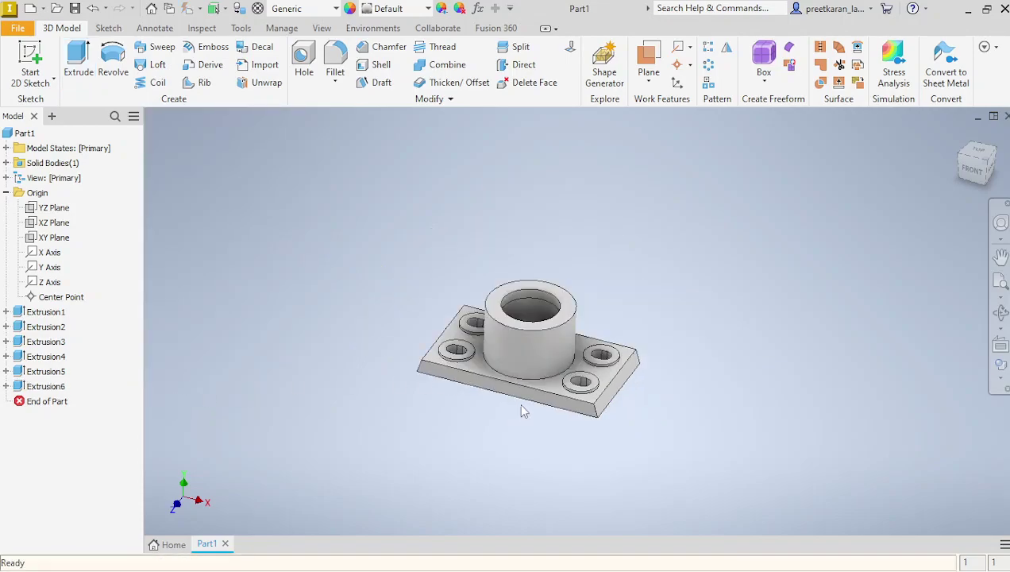
# Step: Create a sketch on the floor face of the central bore and project the X and Z axes into it
pyautogui.scroll(-4, 547, 408)
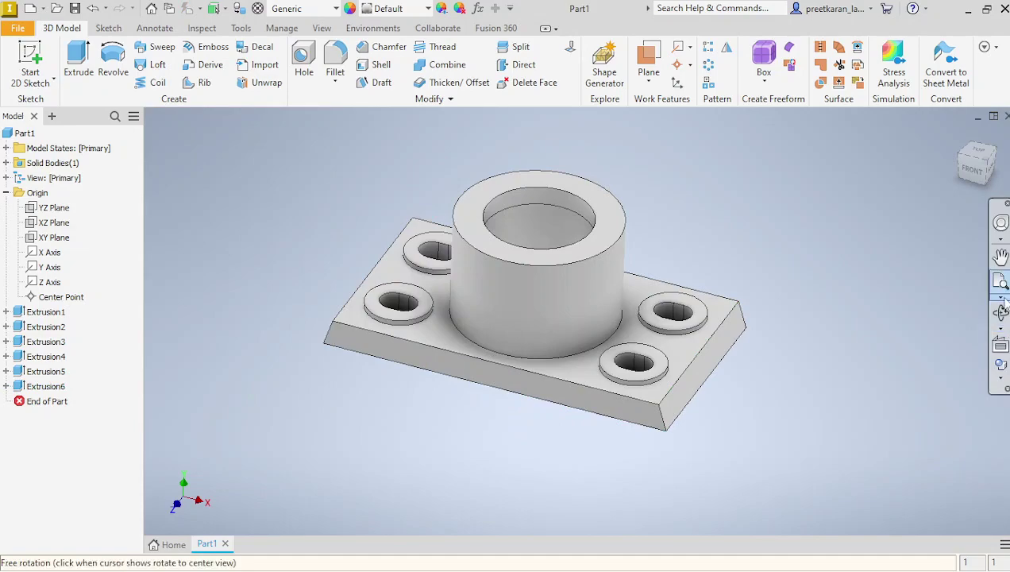
pyautogui.click(582, 374)
pyautogui.click(667, 356)
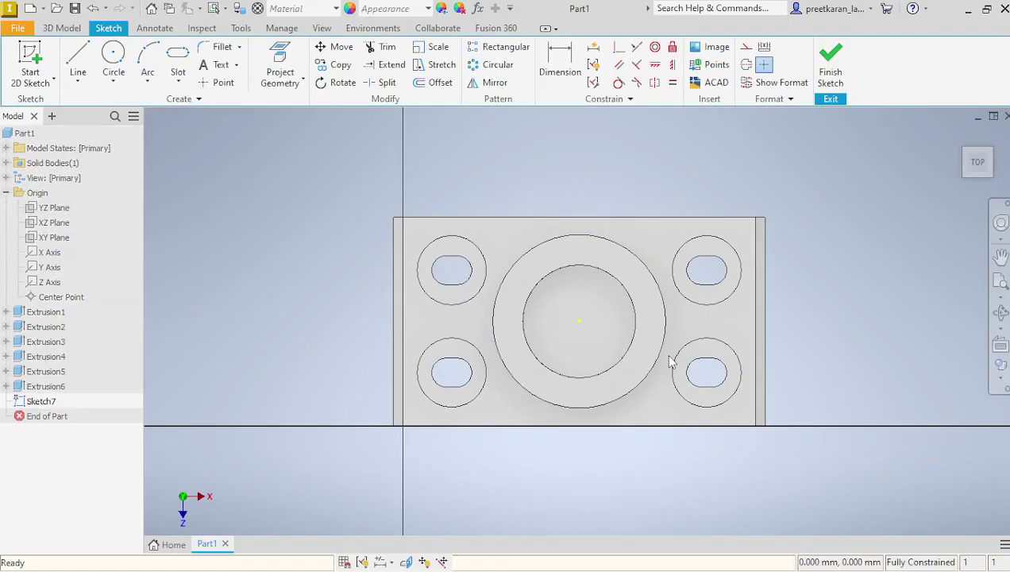
pyautogui.click(279, 67)
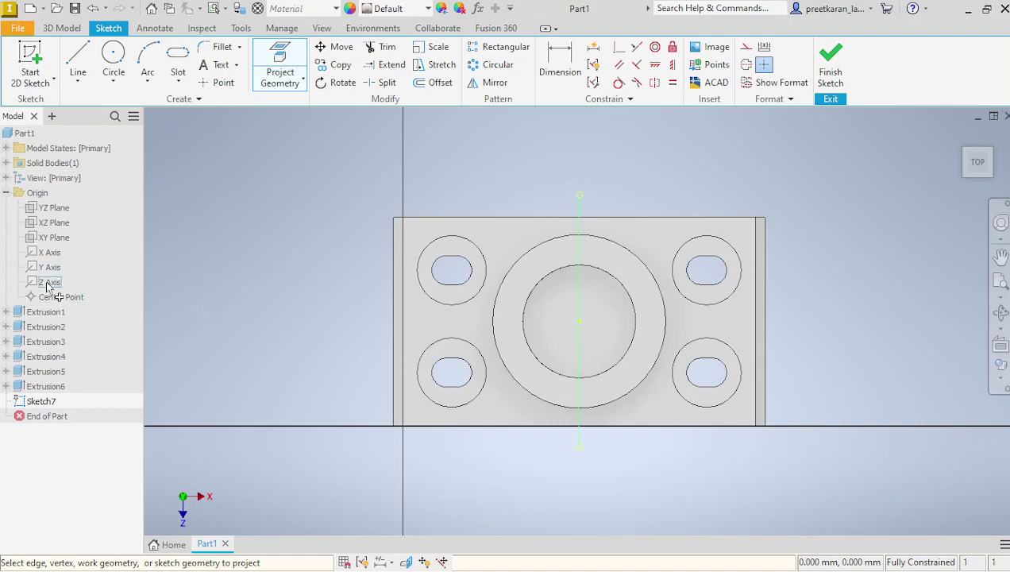
pyautogui.click(49, 253)
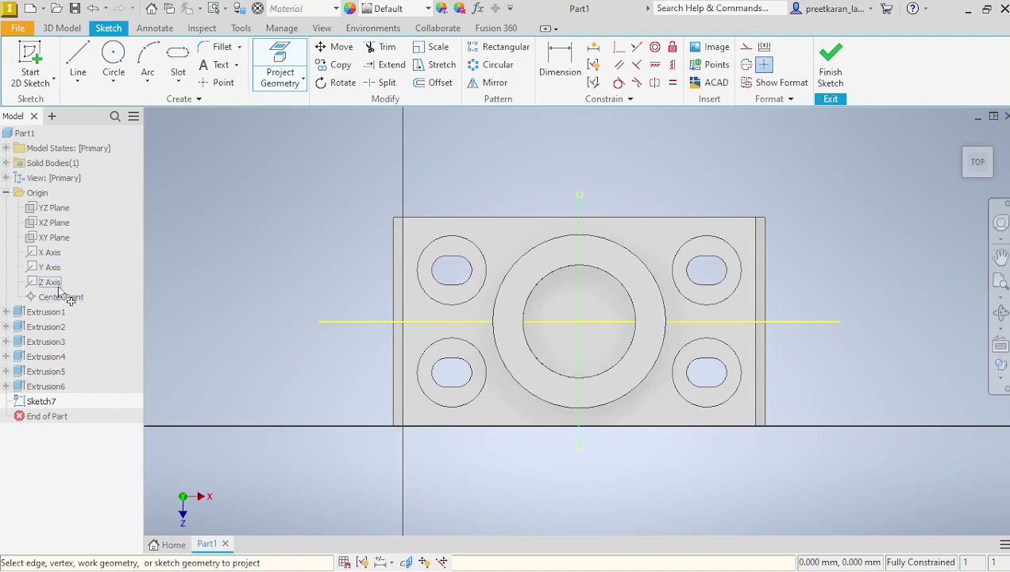
pyautogui.click(57, 284)
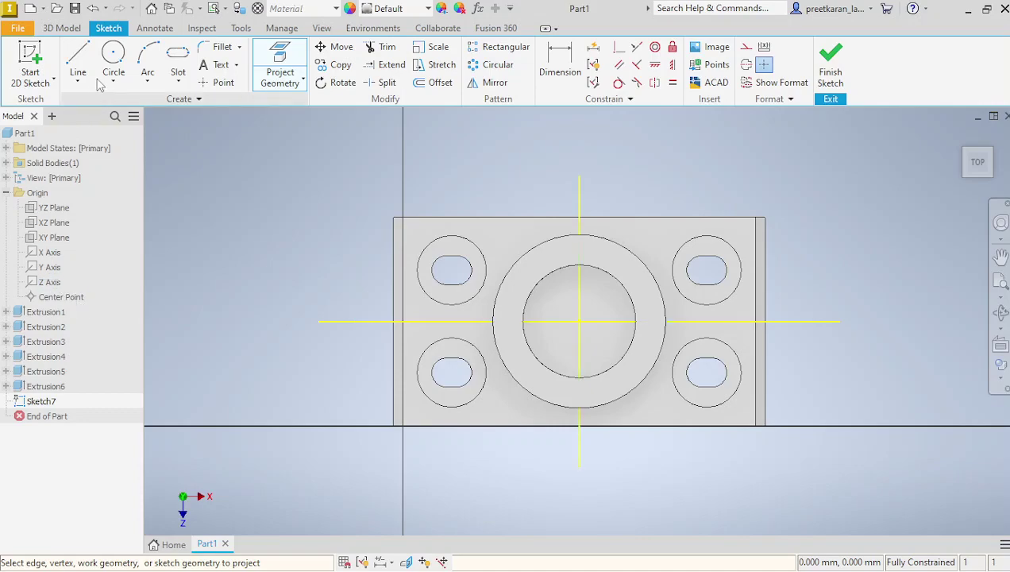
# Step: Sketch a circle on the projected X axis just inside the bore's left edge and dimension its diameter 3 mm
pyautogui.click(113, 60)
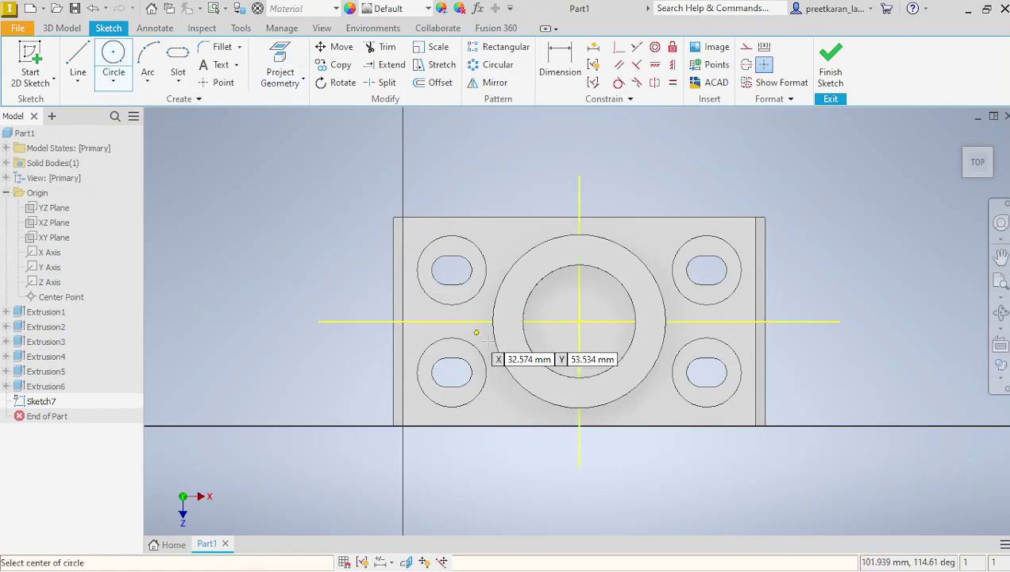
pyautogui.click(533, 322)
pyautogui.click(537, 329)
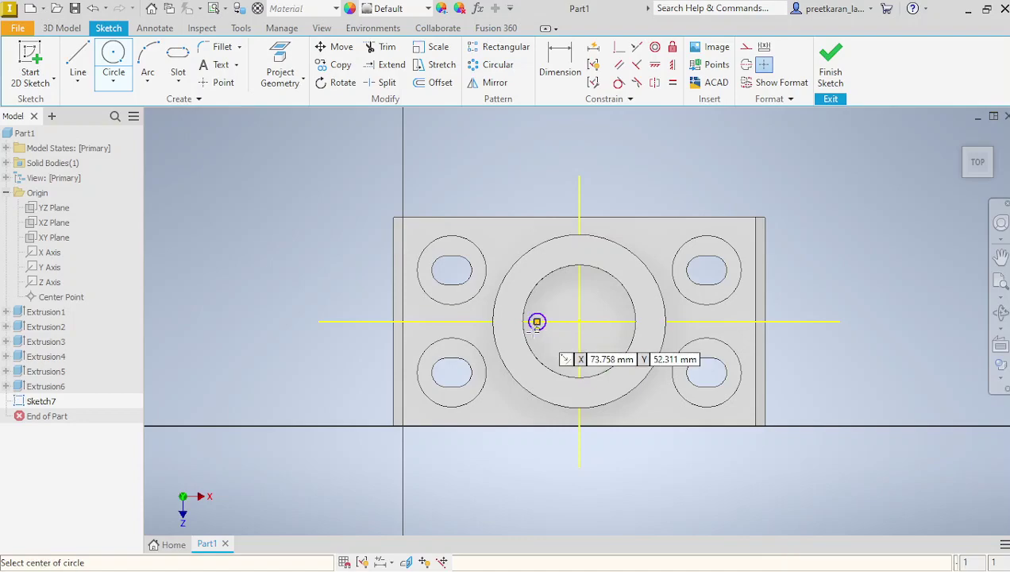
pyautogui.click(559, 62)
pyautogui.click(545, 314)
pyautogui.click(500, 205)
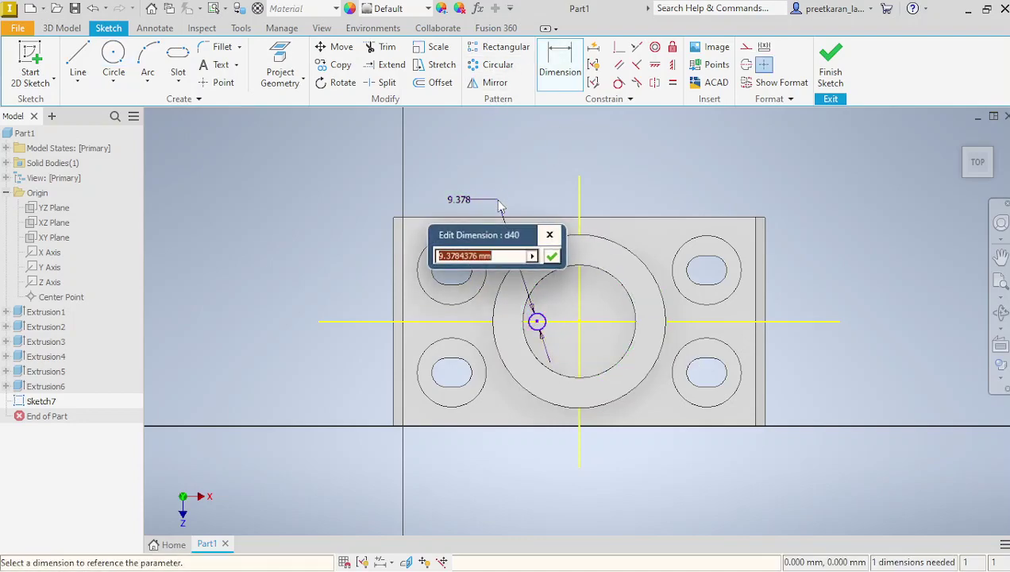
pyautogui.write('3')
pyautogui.press('Return')
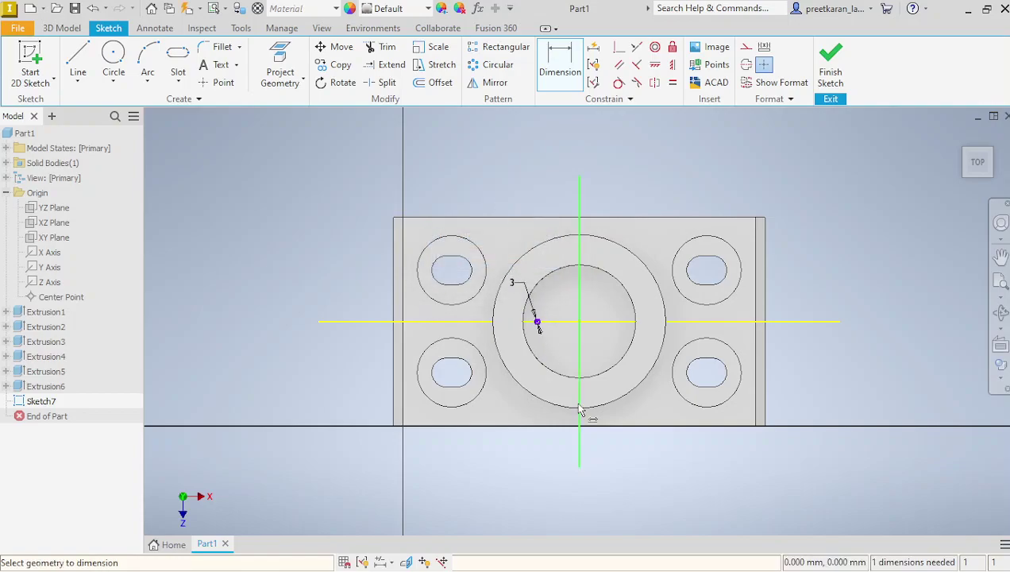
# Step: Check the pin cavity in Picture Manager, then in Inventor dimension the circle's center 22 mm from the bore's center and finish the sketch
pyautogui.scroll(4, 546, 353)
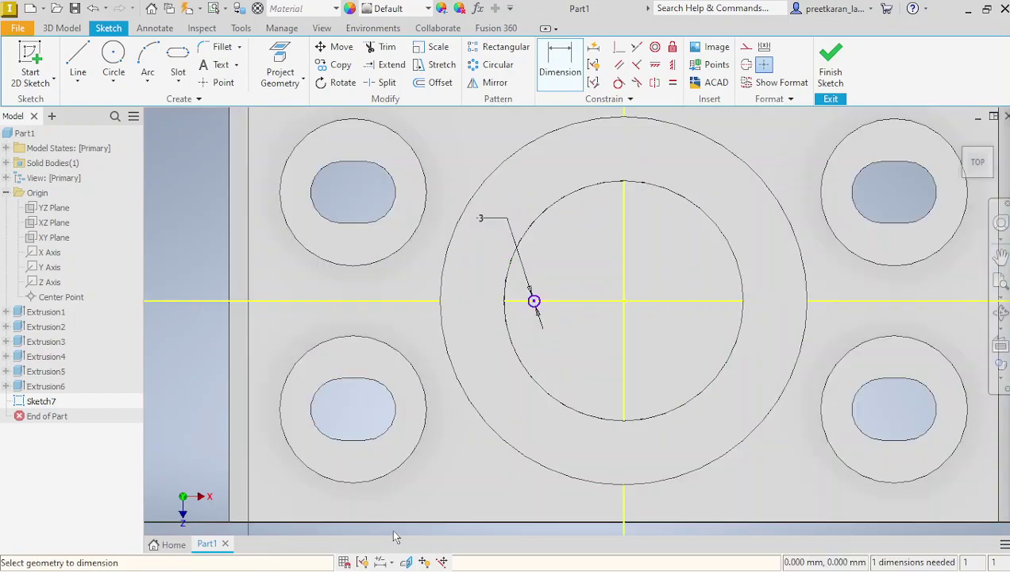
pyautogui.click(384, 554)
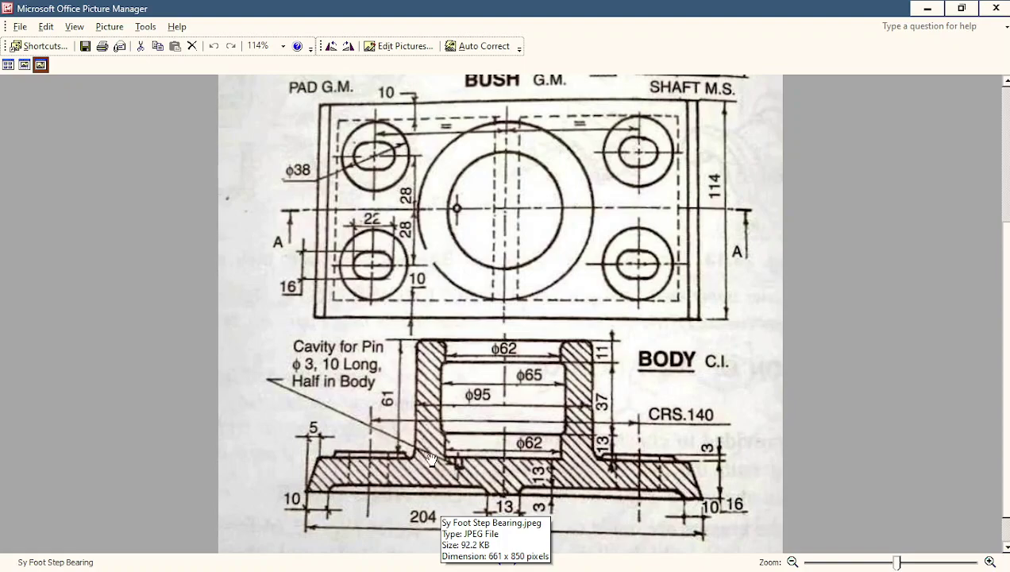
pyautogui.scroll(5, 429, 461)
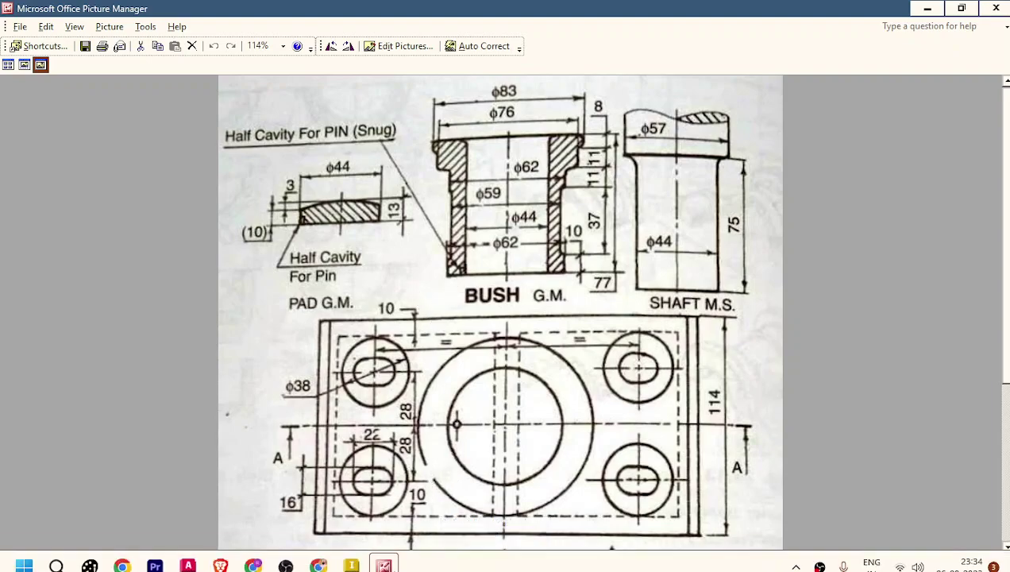
pyautogui.scroll(-5, 429, 484)
pyautogui.scroll(1, 497, 438)
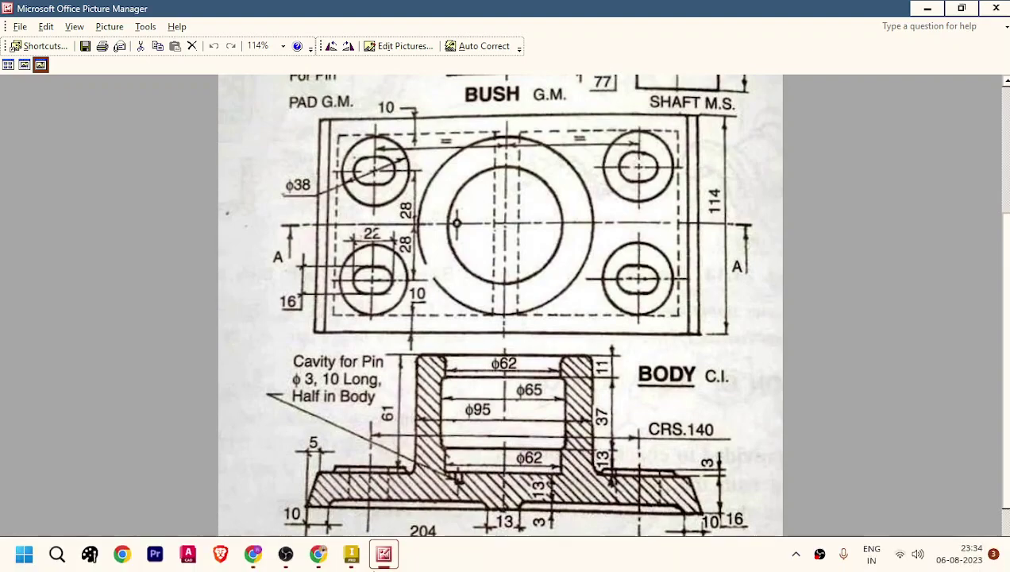
pyautogui.click(351, 554)
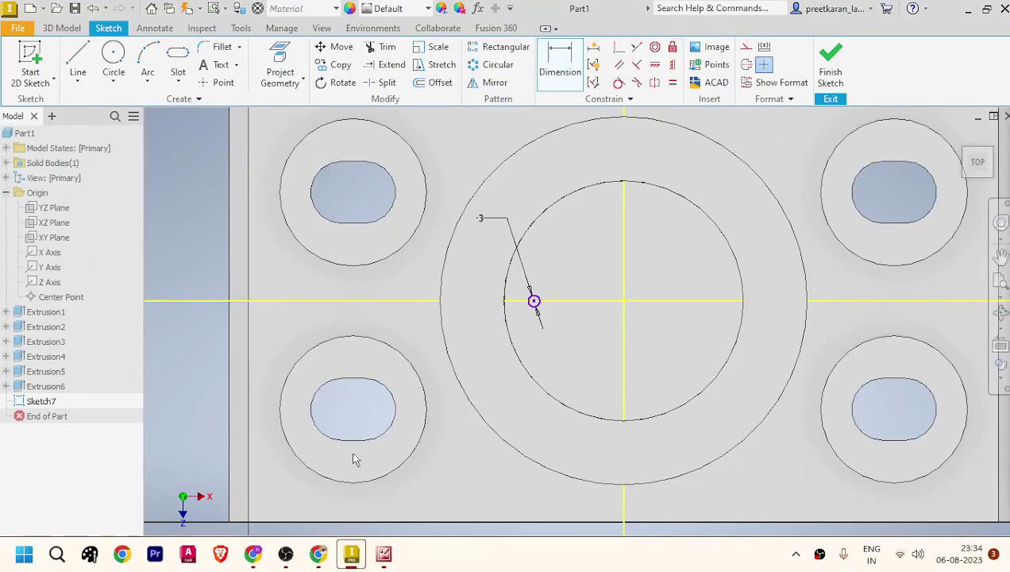
pyautogui.click(534, 301)
pyautogui.click(624, 299)
pyautogui.click(601, 288)
pyautogui.write('22')
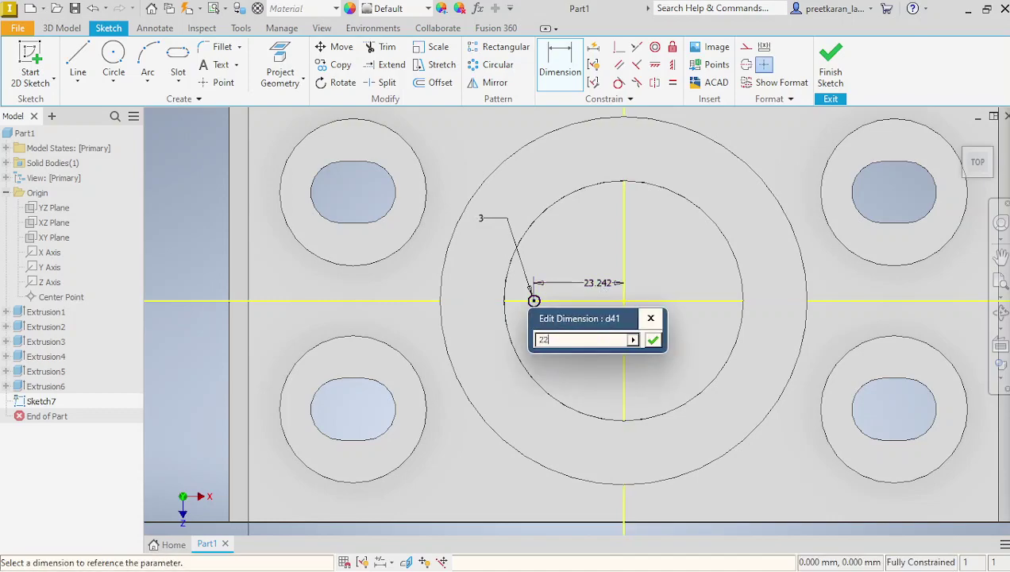
pyautogui.press('Return')
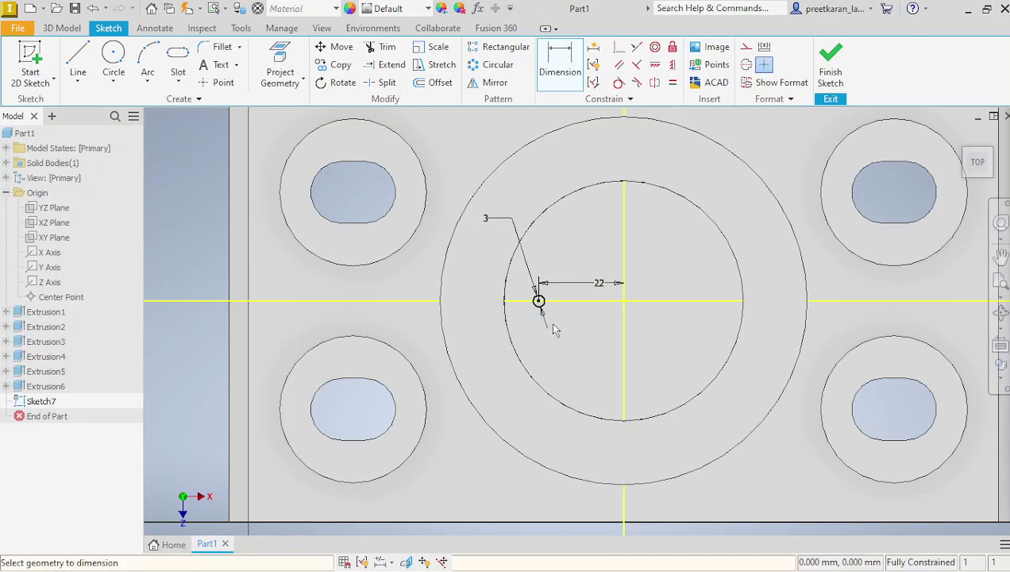
pyautogui.click(830, 62)
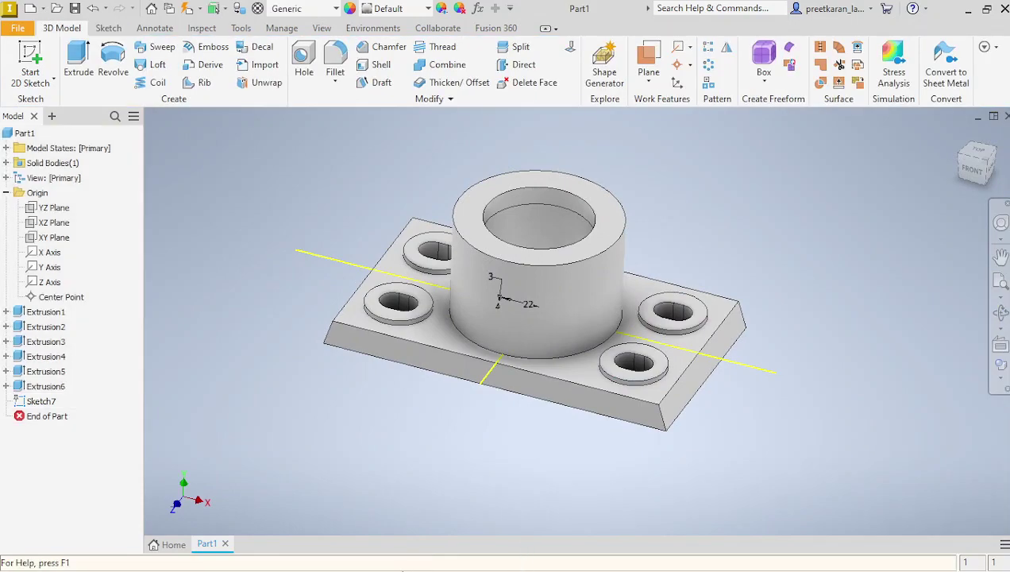
# Step: Check the pin cavity depth in Picture Manager, then in Inventor start an extrusion of both halves of the 3 mm circle
pyautogui.click(384, 554)
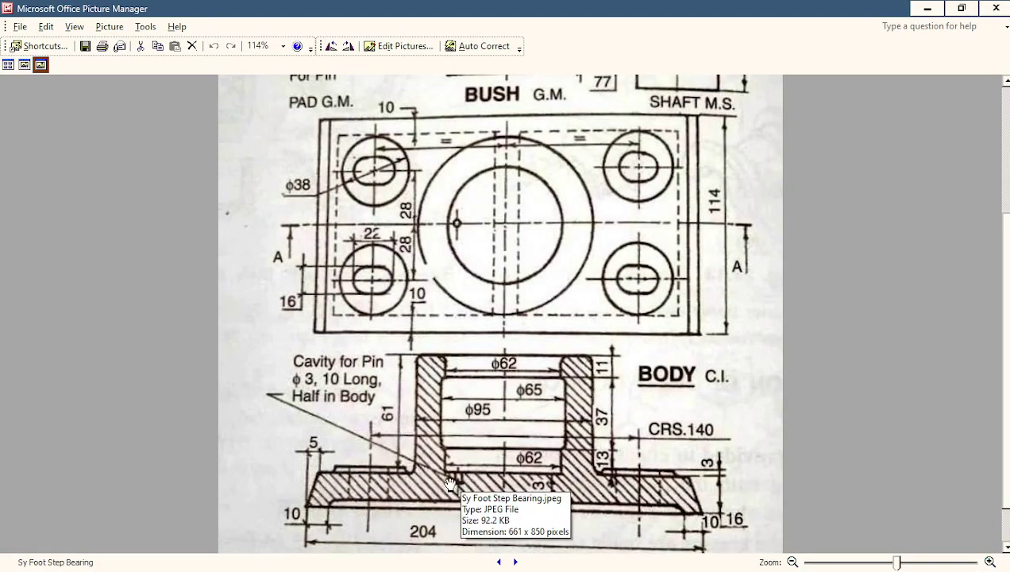
pyautogui.click(352, 554)
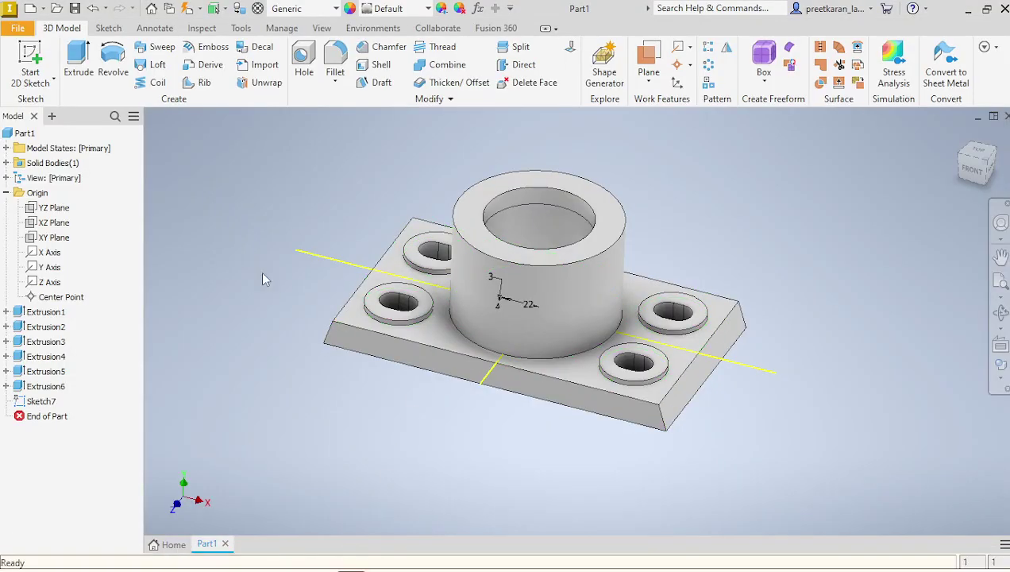
pyautogui.click(78, 71)
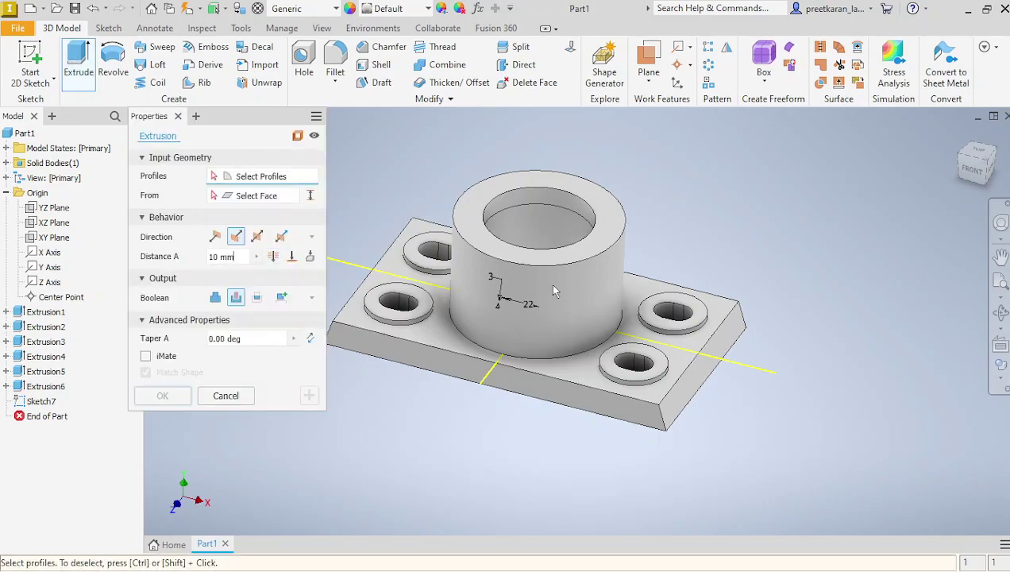
pyautogui.click(1000, 312)
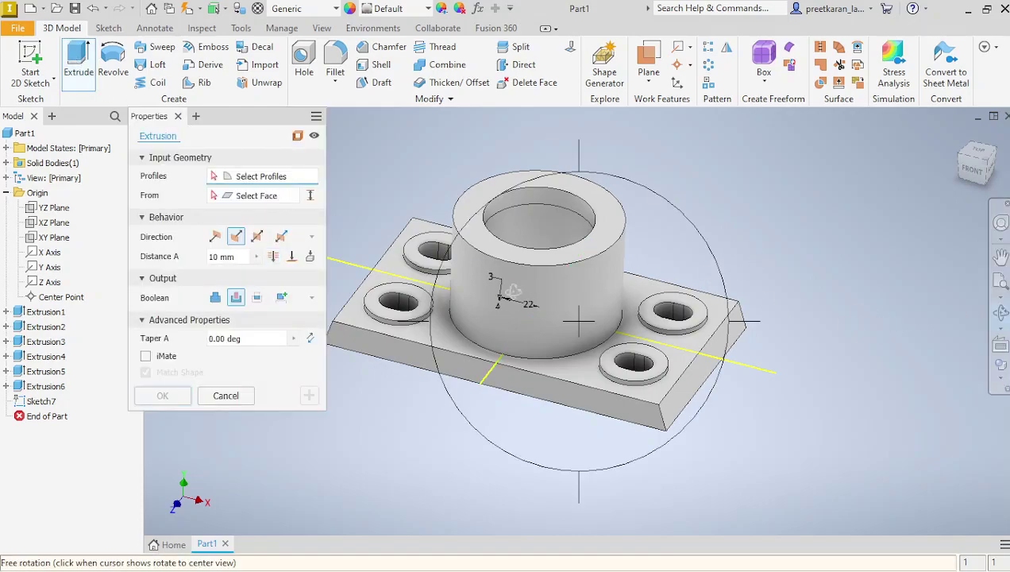
pyautogui.moveTo(498, 337); pyautogui.dragTo(474, 405)
pyautogui.scroll(5, 524, 238)
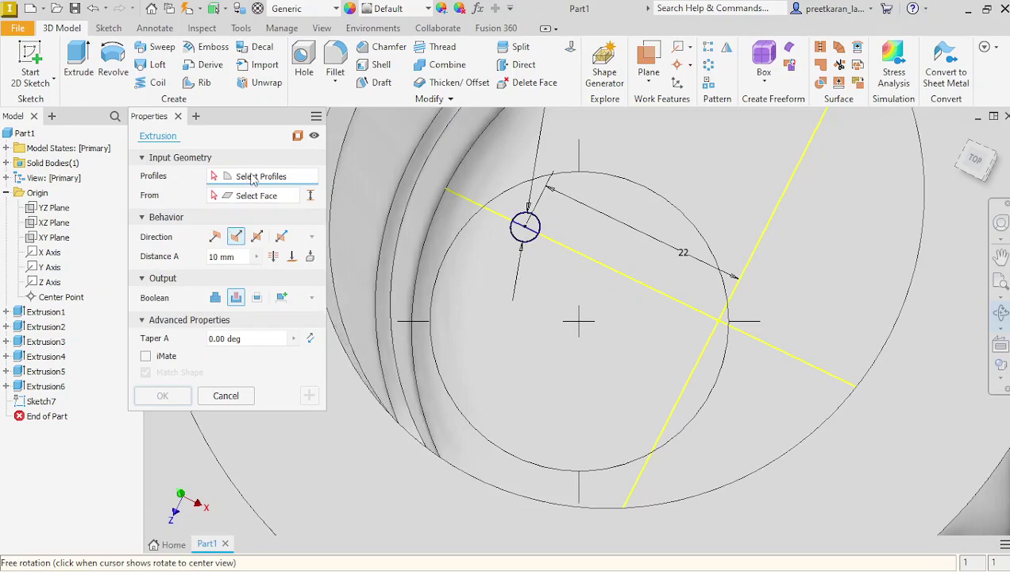
pyautogui.rightClick(524, 230)
pyautogui.click(568, 229)
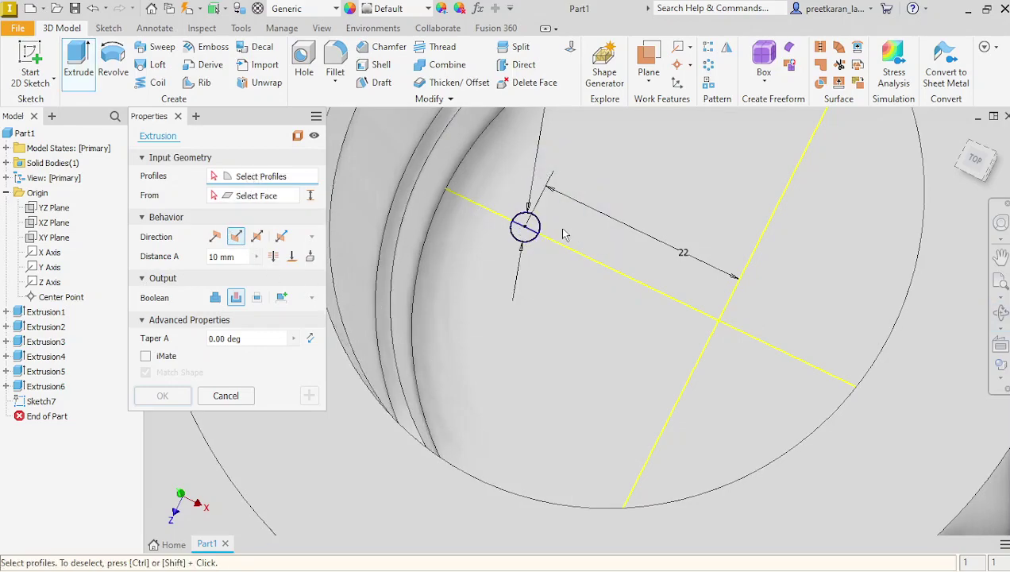
pyautogui.click(522, 242)
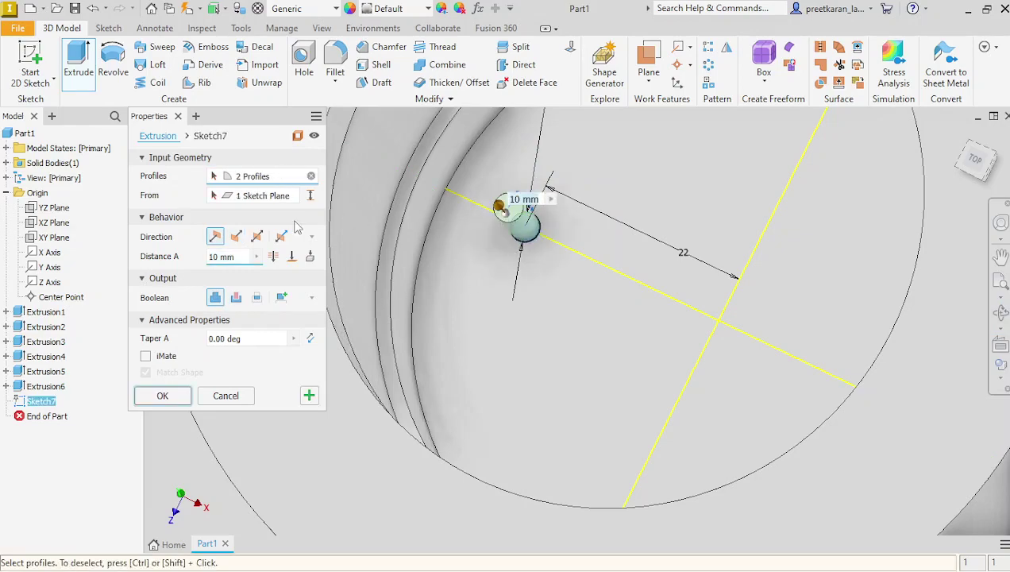
# Step: Apply the extrusion as a 5 mm deep cut into the bore floor
pyautogui.click(236, 297)
pyautogui.moveTo(243, 262); pyautogui.dragTo(203, 262)
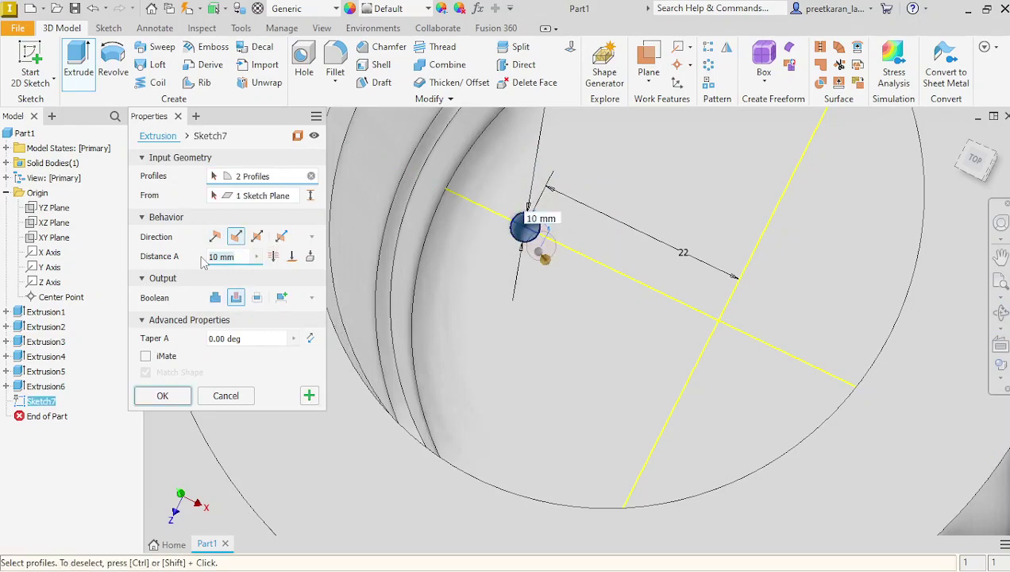
pyautogui.write('5')
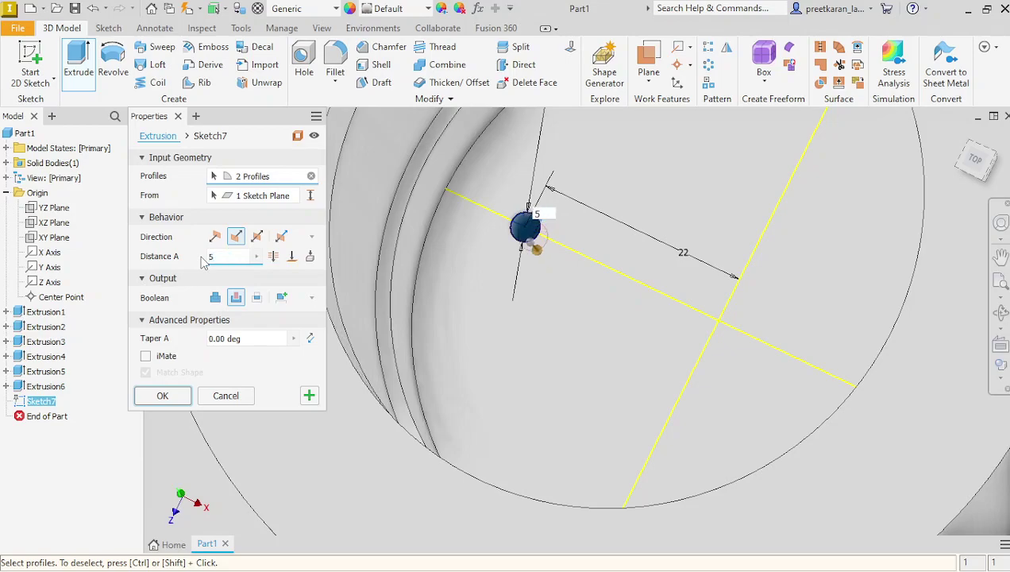
pyautogui.click(173, 397)
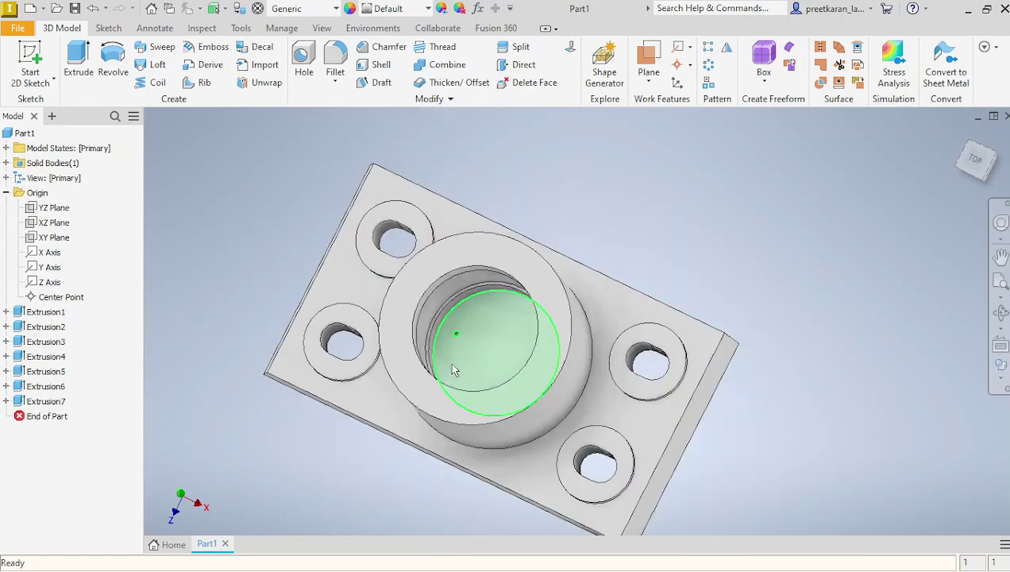
# Step: Check the base's underside recesses in Picture Manager, then in Inventor start a sketch on the base's bottom face
pyautogui.click(977, 175)
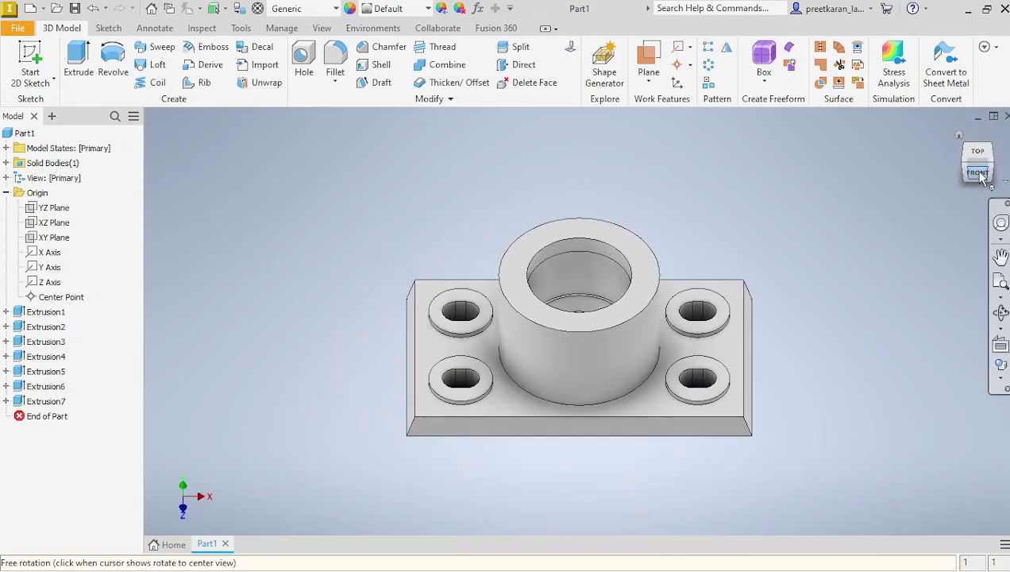
pyautogui.click(979, 173)
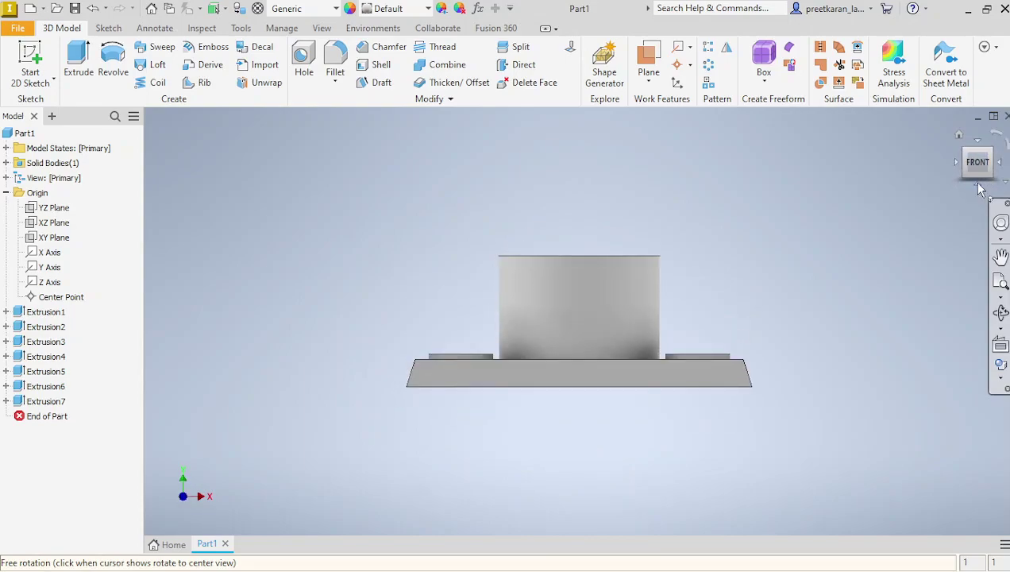
pyautogui.click(979, 186)
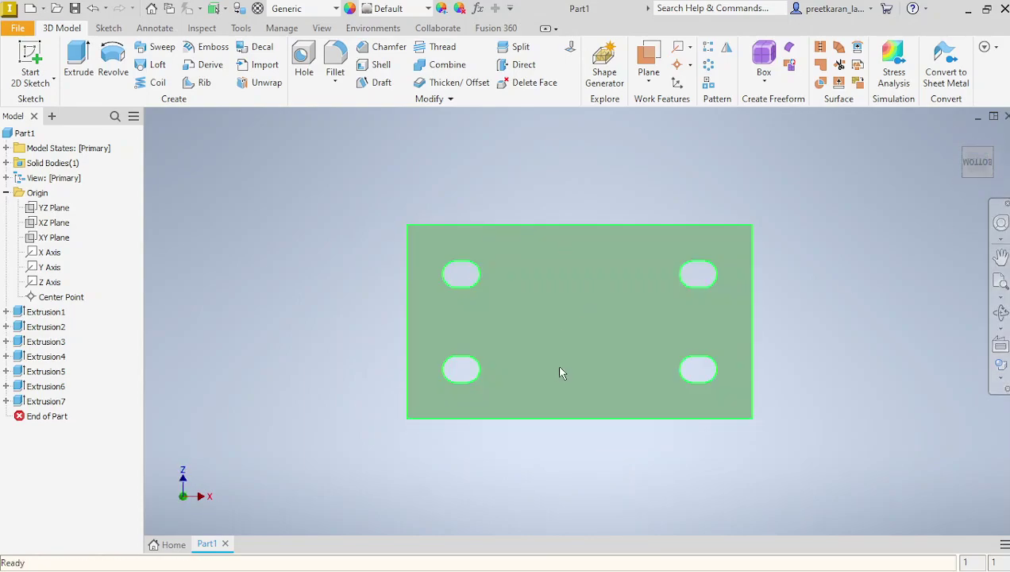
pyautogui.click(383, 566)
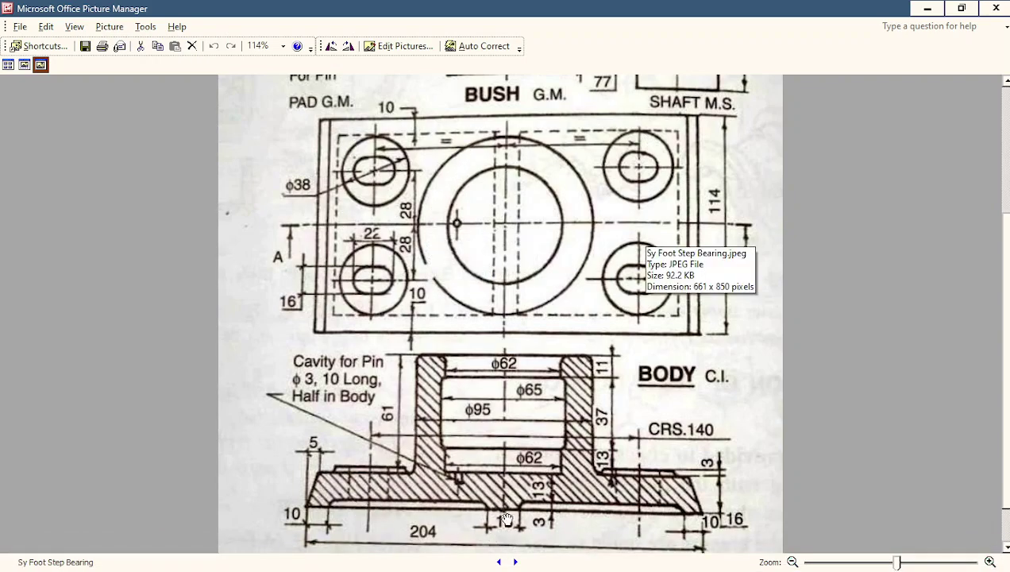
pyautogui.click(361, 559)
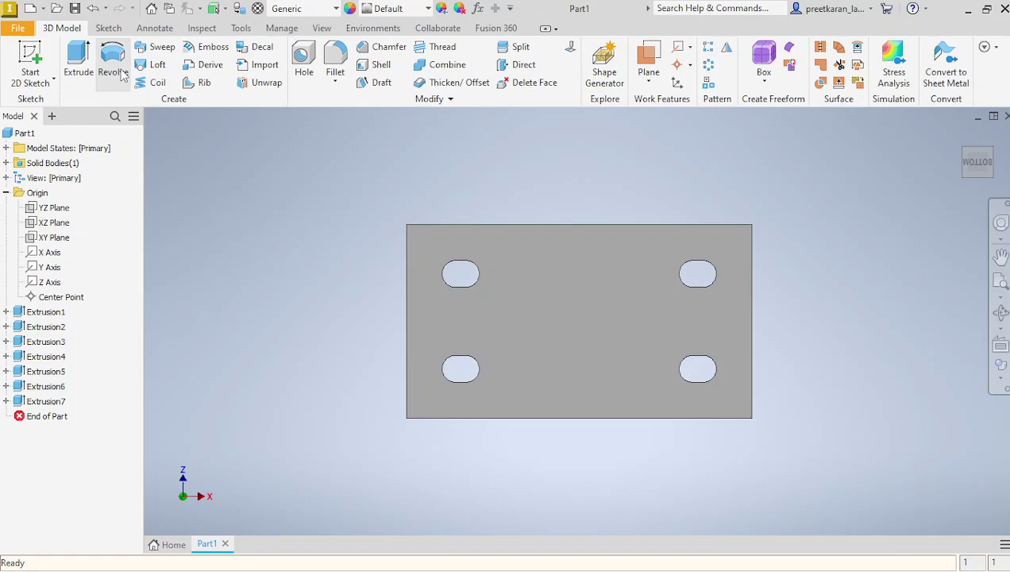
pyautogui.click(30, 55)
pyautogui.click(526, 280)
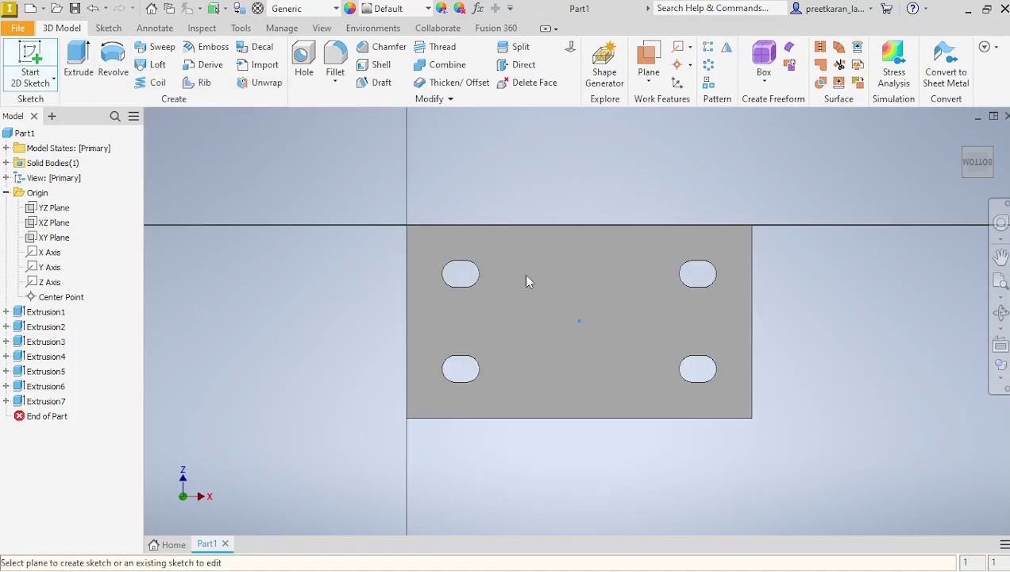
pyautogui.click(432, 258)
# Step: Project the four outer edges of the bottom face and the Z axis into the sketch
pyautogui.click(280, 65)
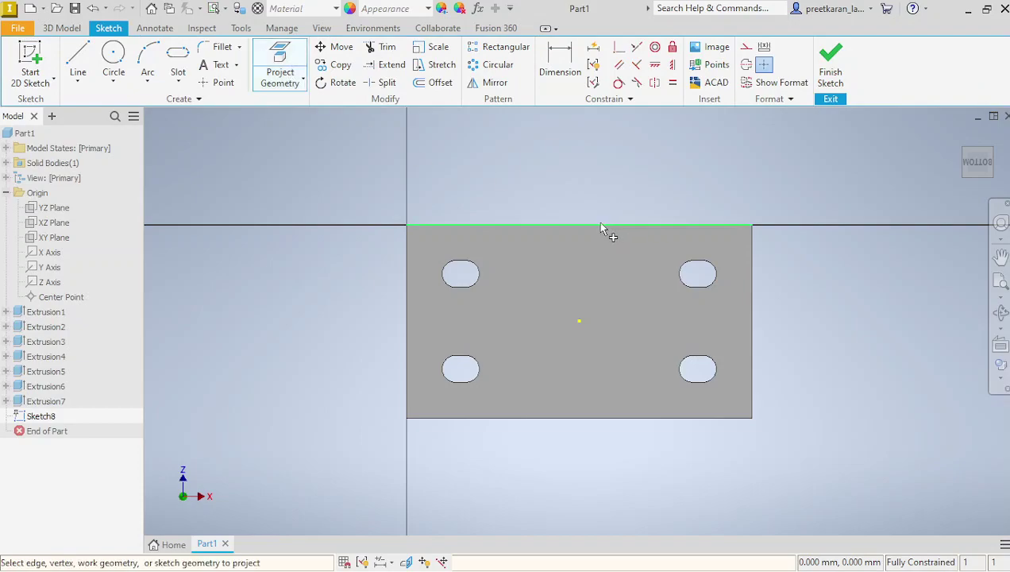
pyautogui.click(582, 226)
pyautogui.click(408, 333)
pyautogui.click(576, 418)
pyautogui.click(751, 369)
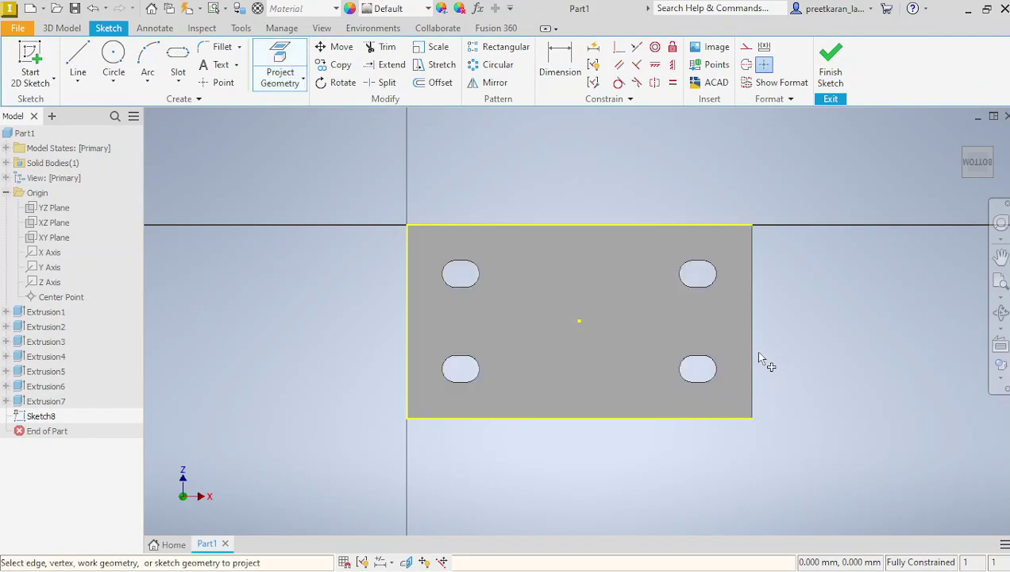
pyautogui.click(49, 270)
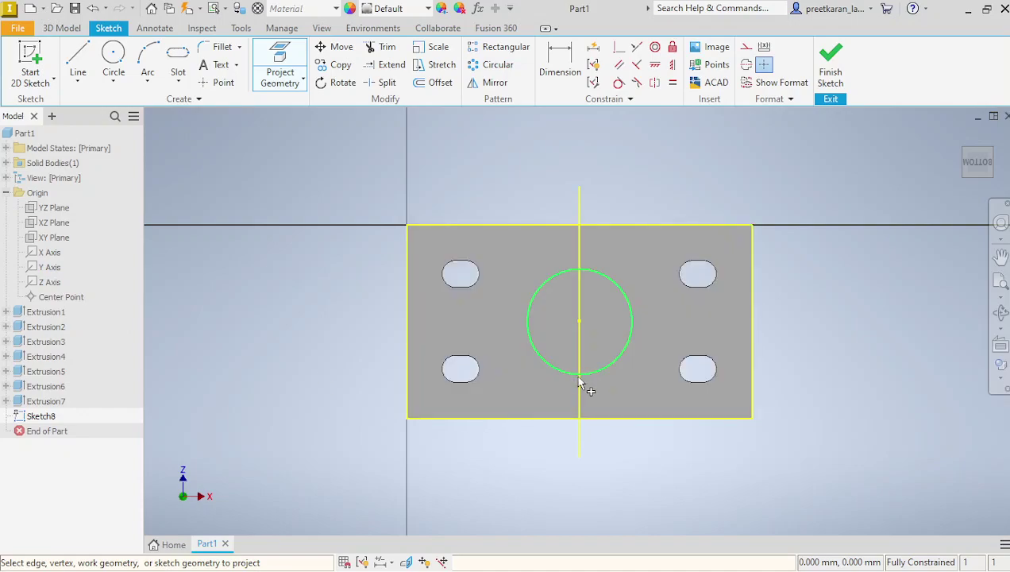
# Step: Draw a two-point rectangle about 83 by 102 mm around the two slots on the left half of the bottom face
pyautogui.click(187, 88)
pyautogui.click(194, 104)
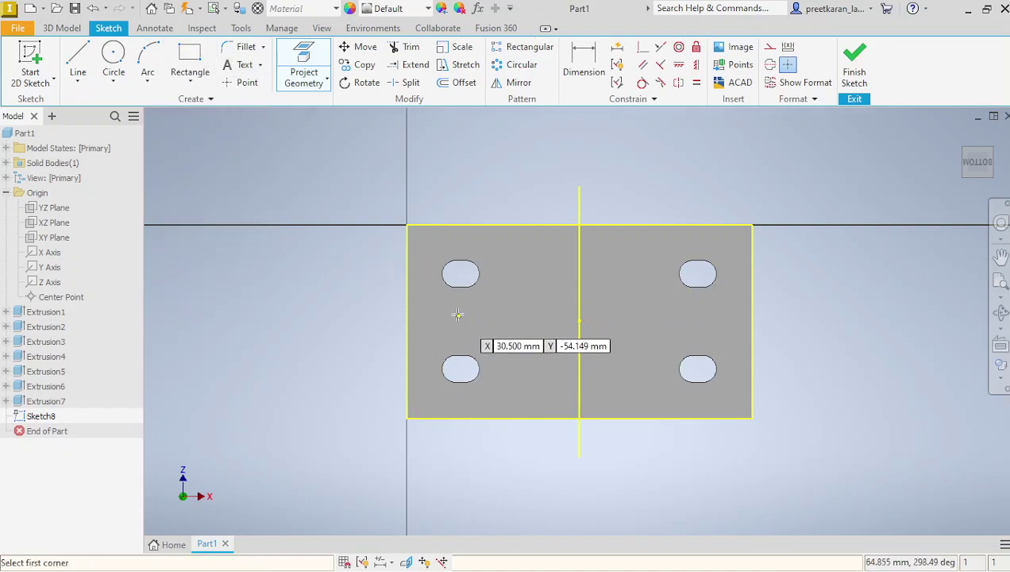
pyautogui.click(421, 233)
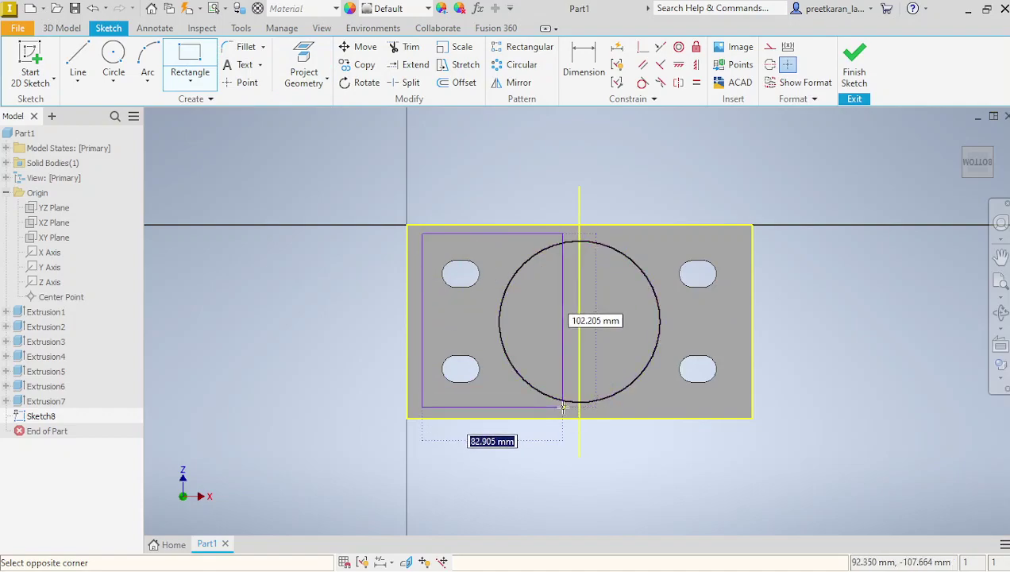
pyautogui.click(562, 409)
# Step: Dimension the rectangle's upper and left sides 10 mm from the matching edges of the base
pyautogui.click(584, 63)
pyautogui.click(505, 234)
pyautogui.click(510, 225)
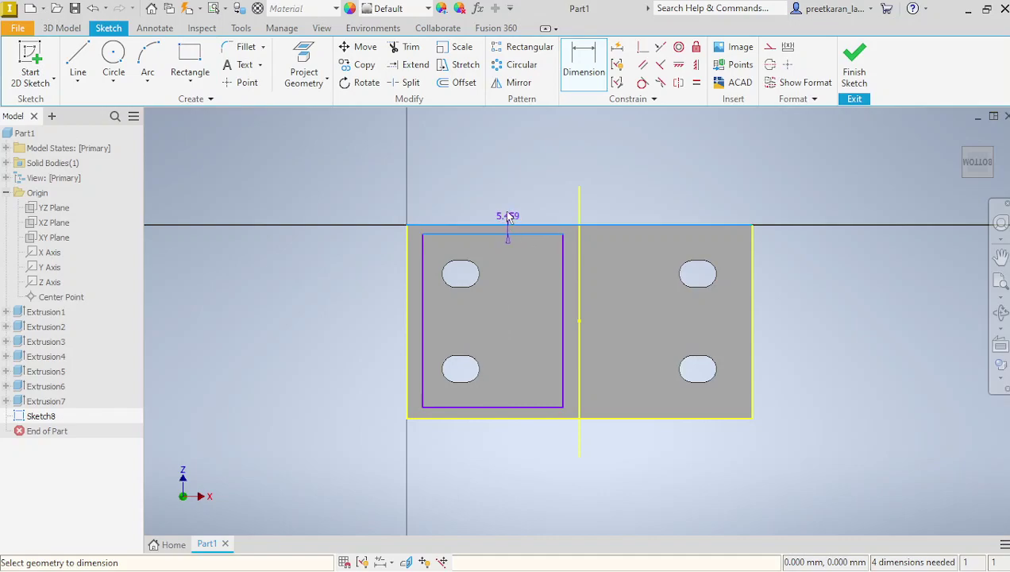
pyautogui.click(508, 216)
pyautogui.write('10')
pyautogui.press('Return')
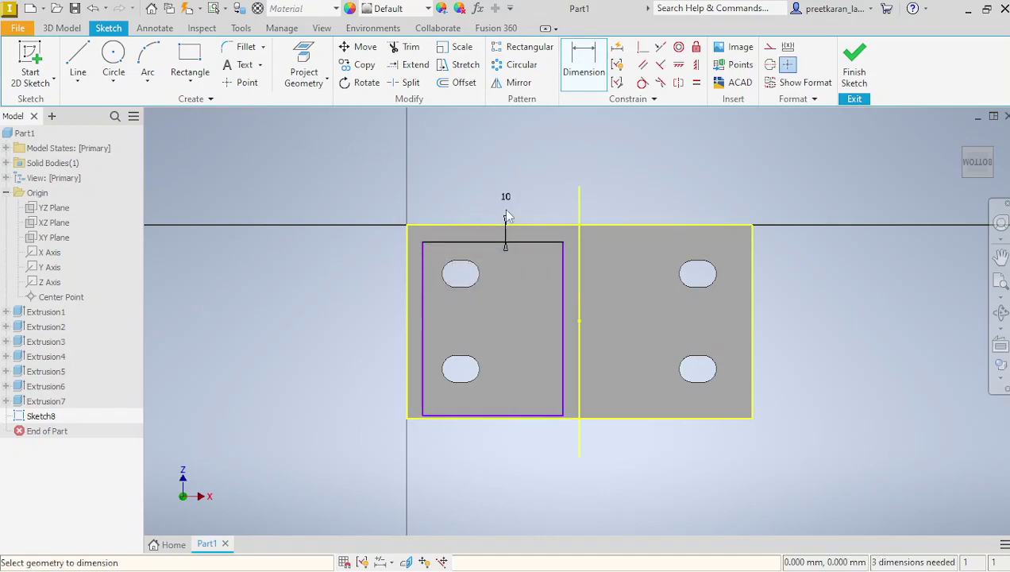
pyautogui.click(422, 310)
pyautogui.click(409, 310)
pyautogui.click(383, 310)
pyautogui.write('10')
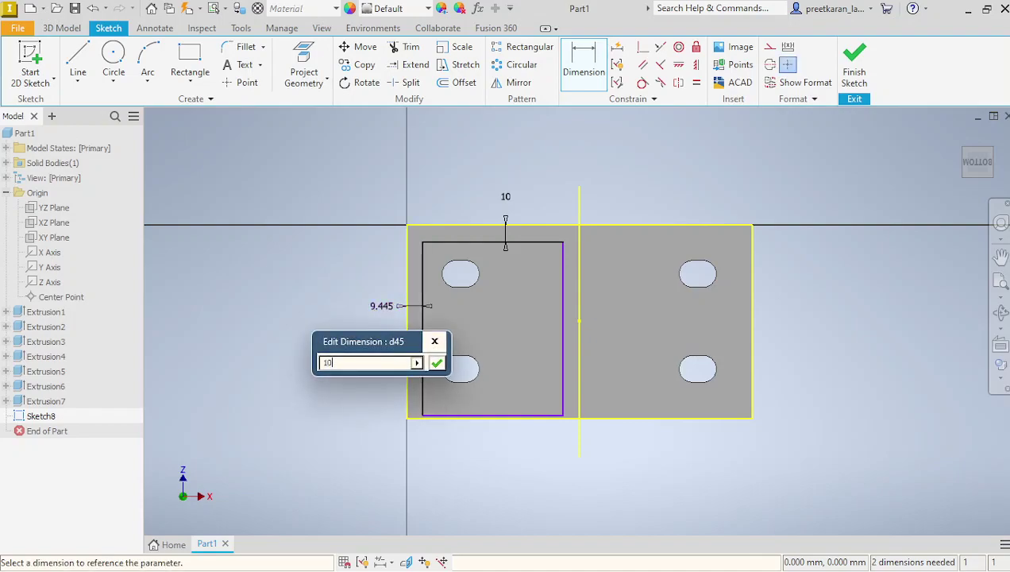
pyautogui.press('Return')
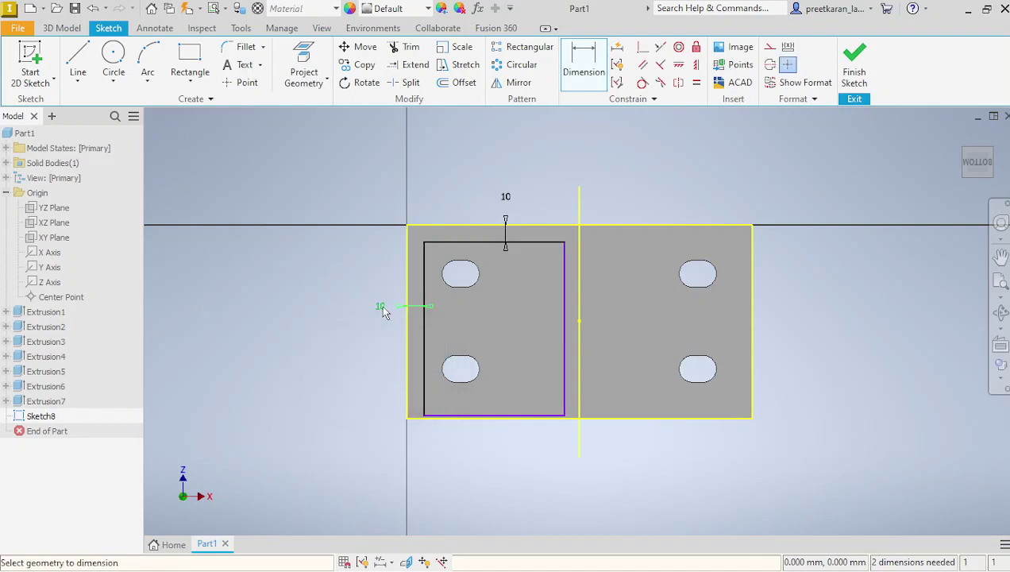
# Step: Dimension the rectangle's inner side 6.5 mm from the projected Z axis
pyautogui.click(566, 352)
pyautogui.click(581, 348)
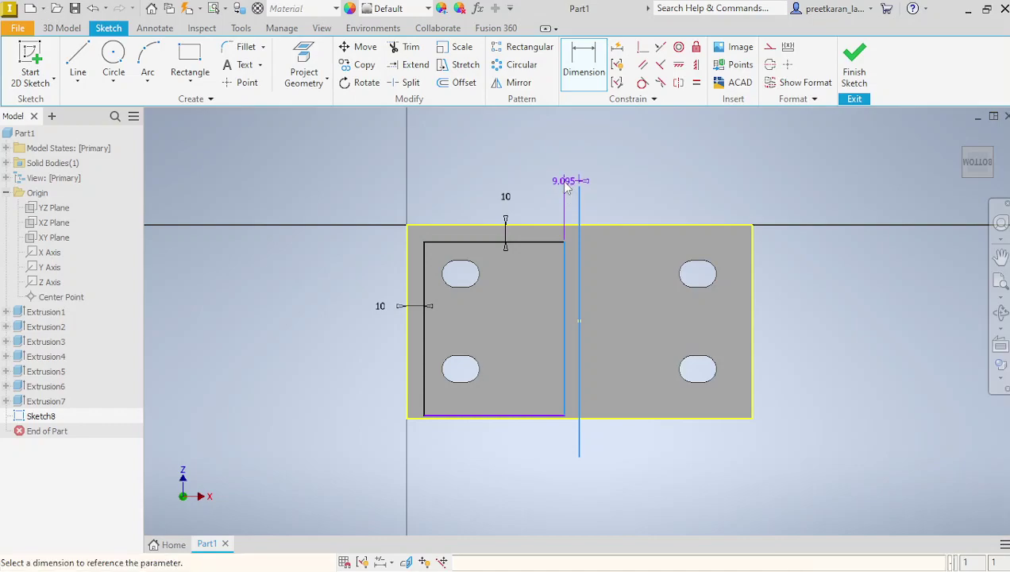
pyautogui.click(567, 186)
pyautogui.write('6.5')
pyautogui.press('Return')
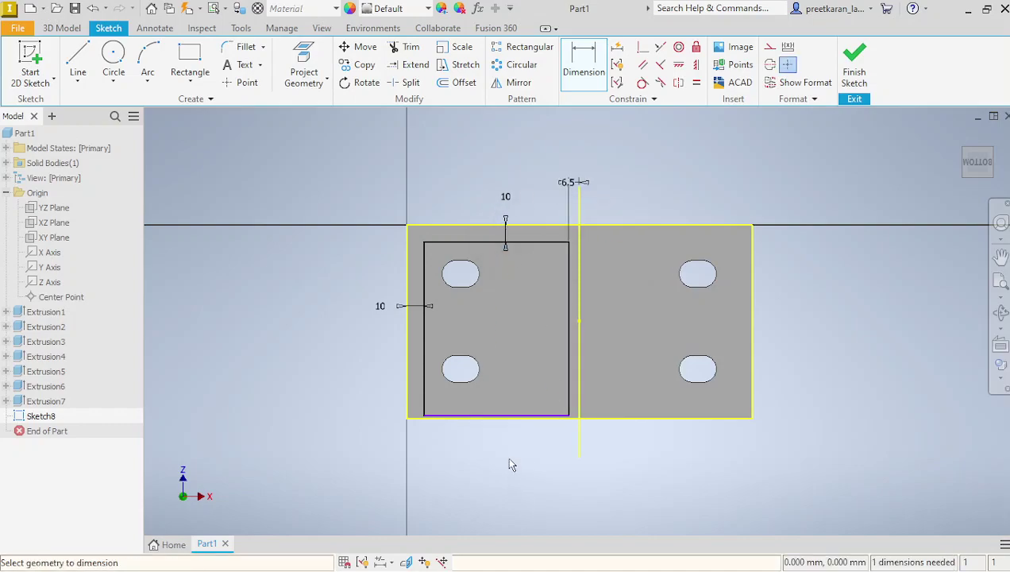
# Step: Dimension the rectangle's lower side 10 mm from the lower edge of the base
pyautogui.scroll(5, 512, 466)
pyautogui.click(527, 235)
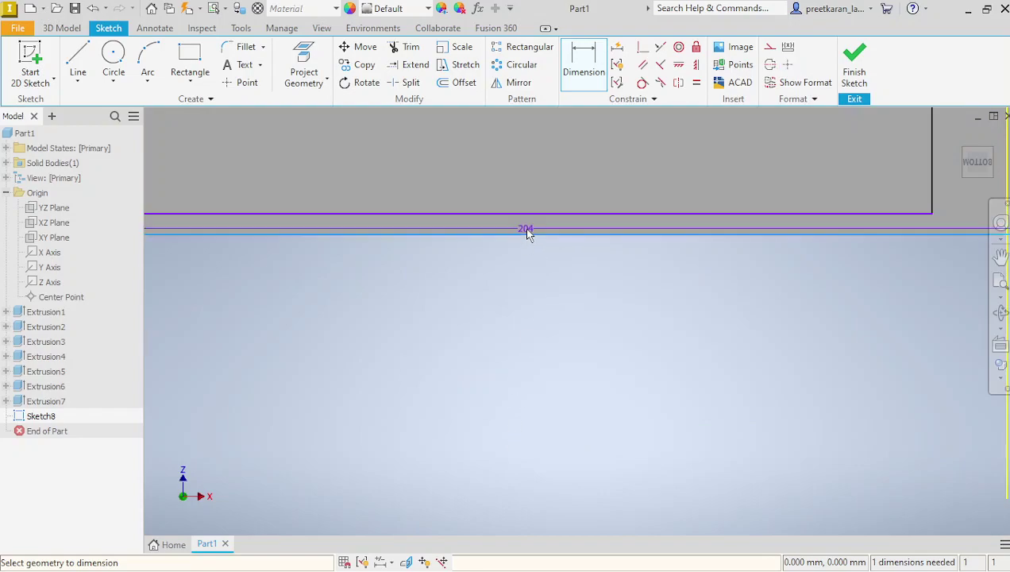
pyautogui.click(530, 212)
pyautogui.click(525, 289)
pyautogui.write('1')
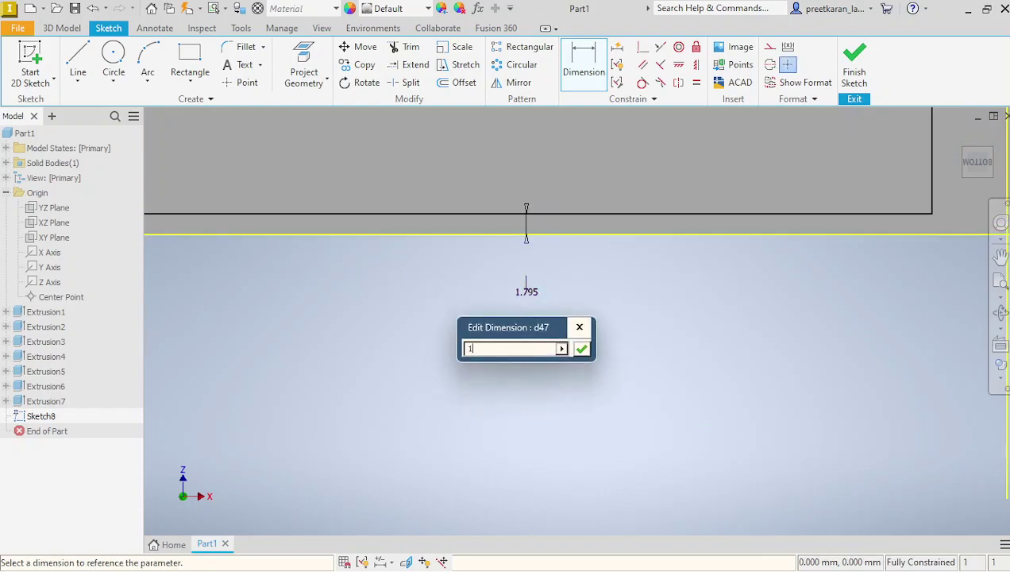
pyautogui.write('0')
pyautogui.press('Return')
pyautogui.scroll(-5, 452, 432)
pyautogui.scroll(3, 460, 433)
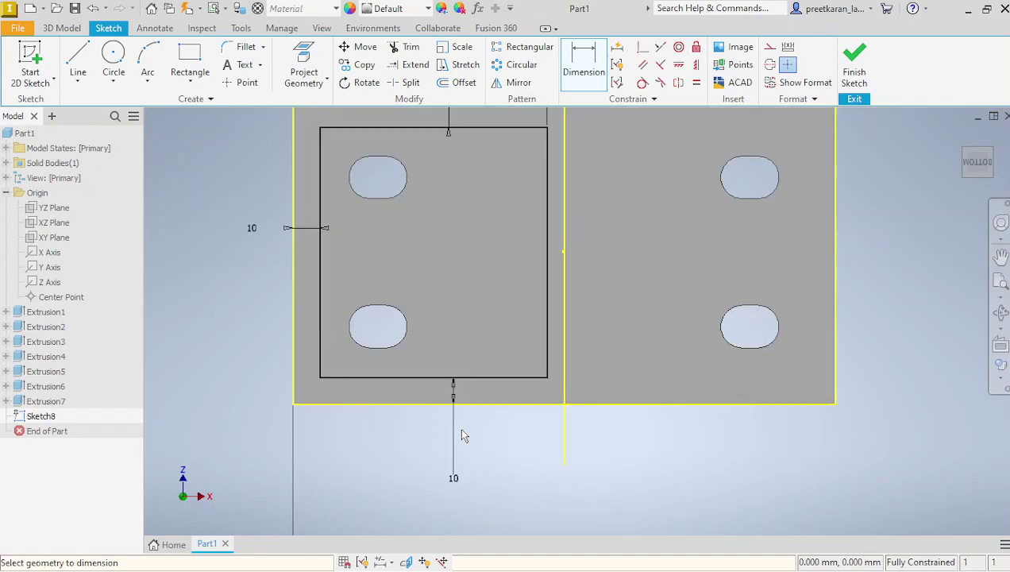
pyautogui.scroll(-2, 463, 435)
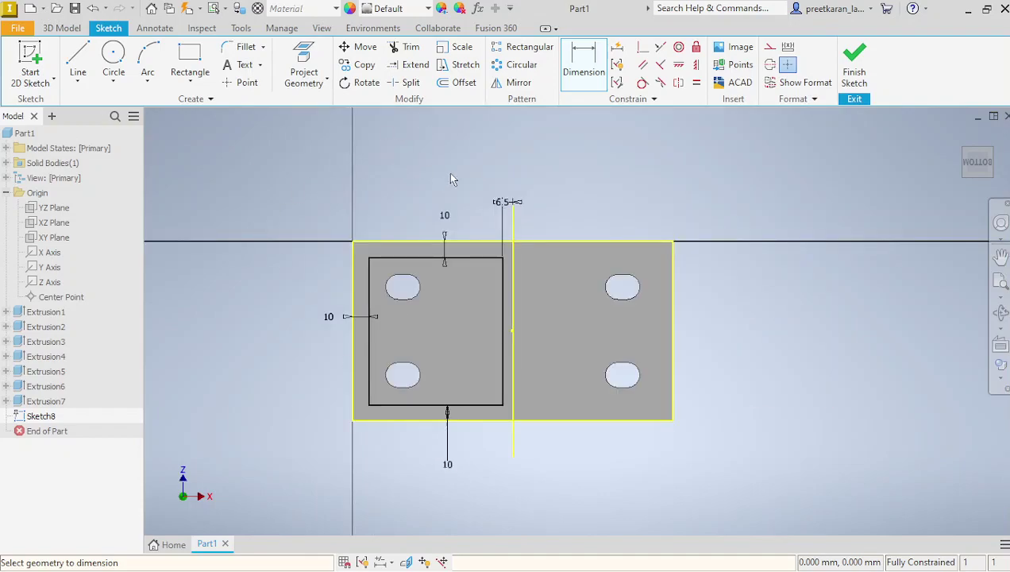
# Step: Mirror the rectangle about the projected Z axis onto the right half of the bottom face
pyautogui.click(516, 82)
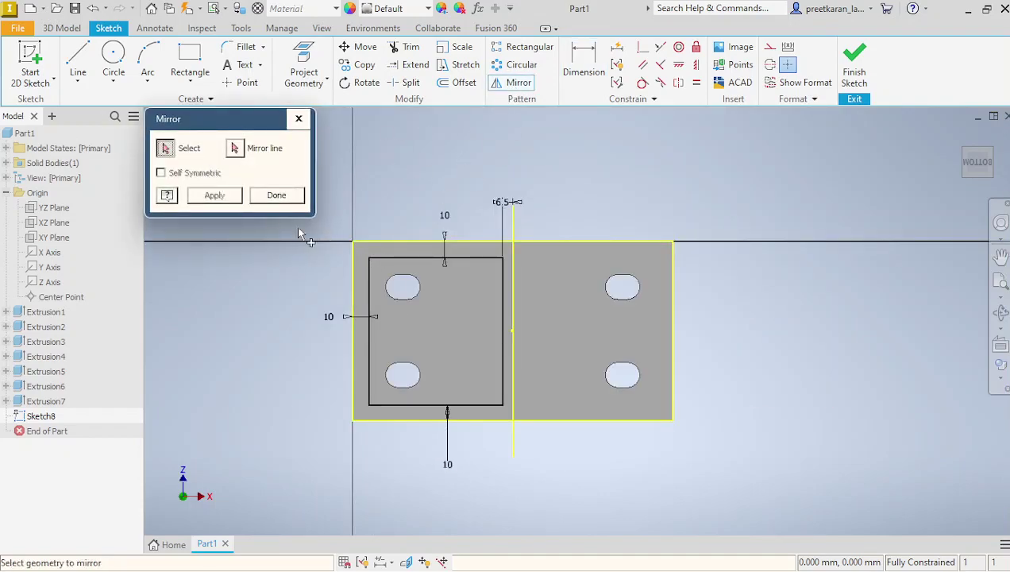
pyautogui.moveTo(361, 253)
pyautogui.mouseDown()
pyautogui.moveTo(476, 430)
pyautogui.moveTo(512, 417)
pyautogui.mouseUp()
pyautogui.click(235, 148)
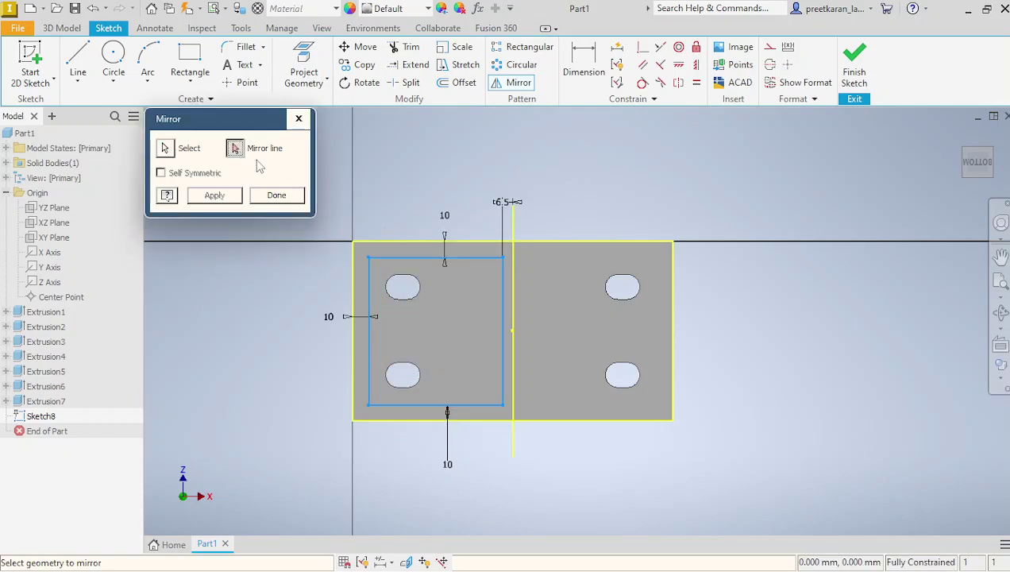
pyautogui.click(513, 232)
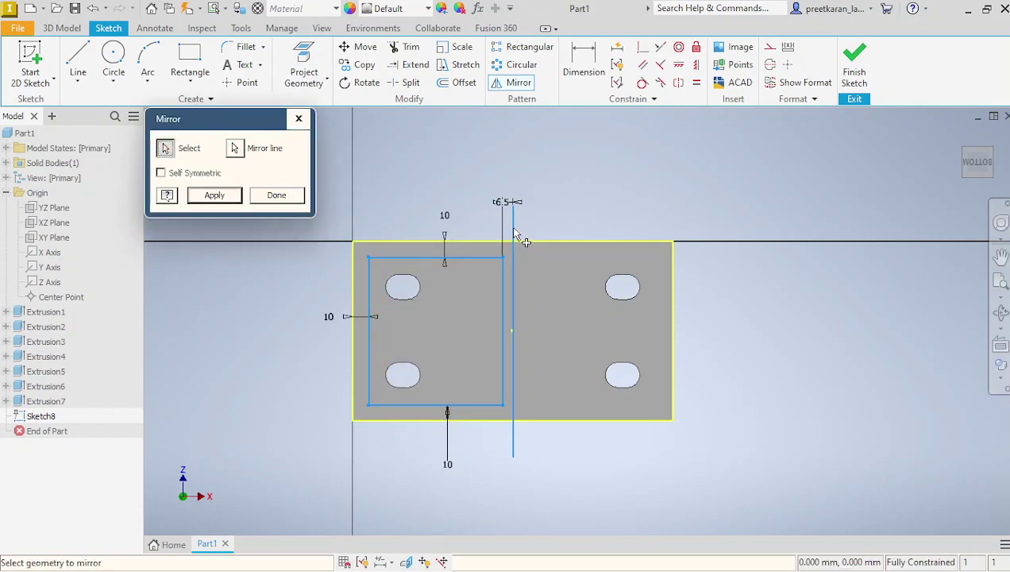
pyautogui.click(229, 194)
pyautogui.click(270, 197)
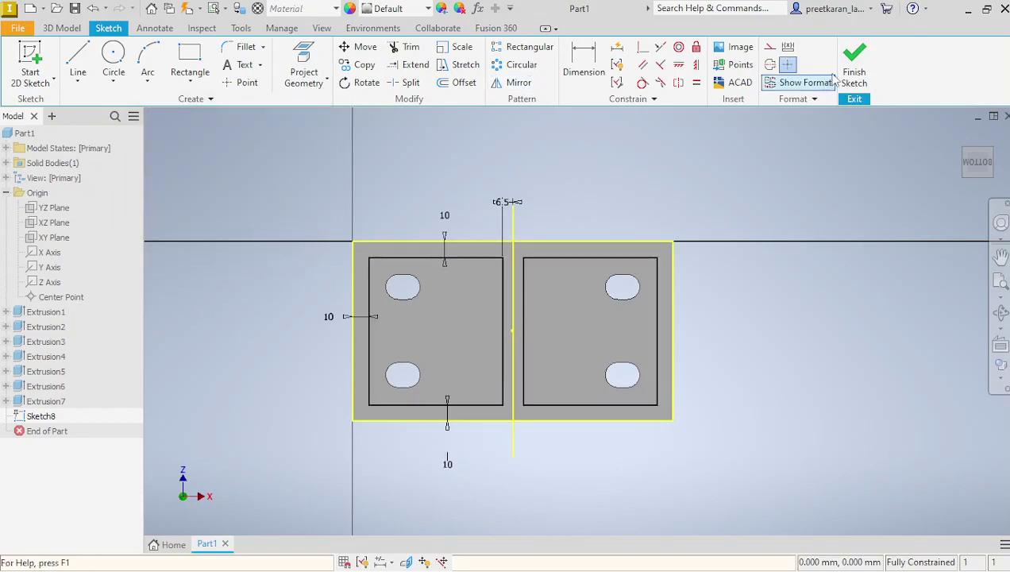
# Step: Finish the underside sketch and extrude both rectangles as a 3 mm deep cut into the base
pyautogui.click(855, 63)
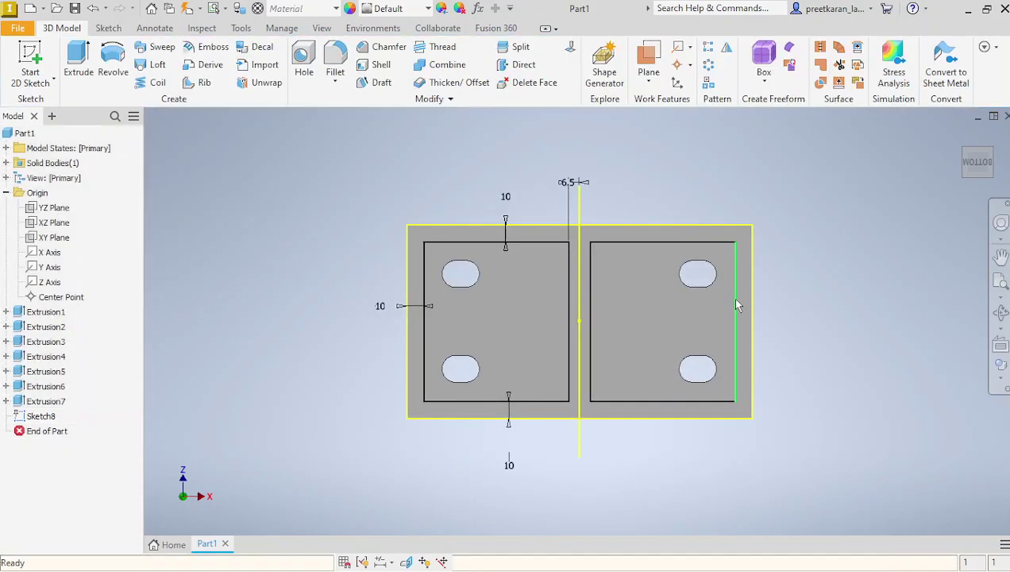
pyautogui.click(1001, 312)
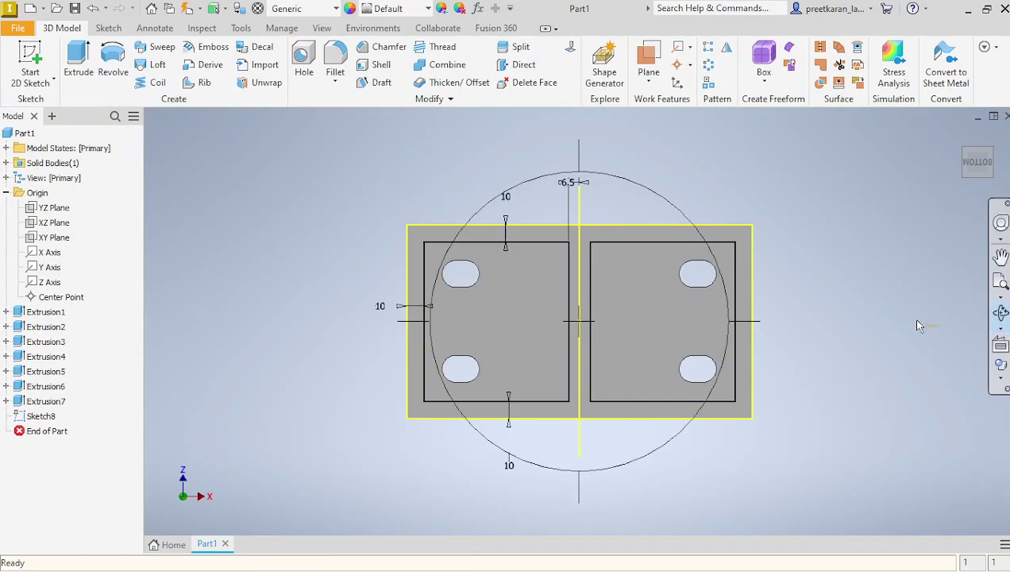
pyautogui.moveTo(667, 329); pyautogui.dragTo(698, 339)
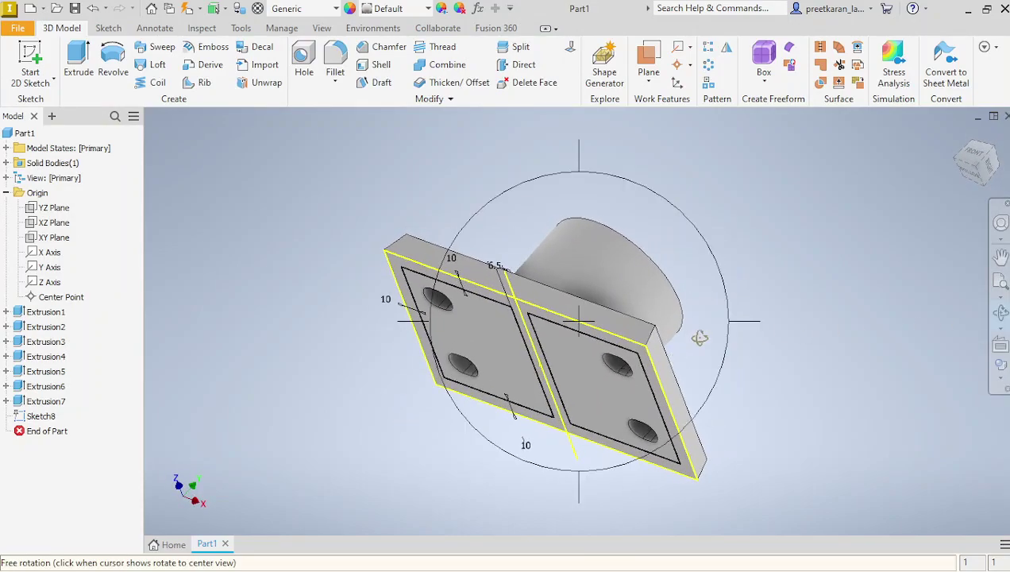
pyautogui.rightClick(698, 339)
pyautogui.click(742, 336)
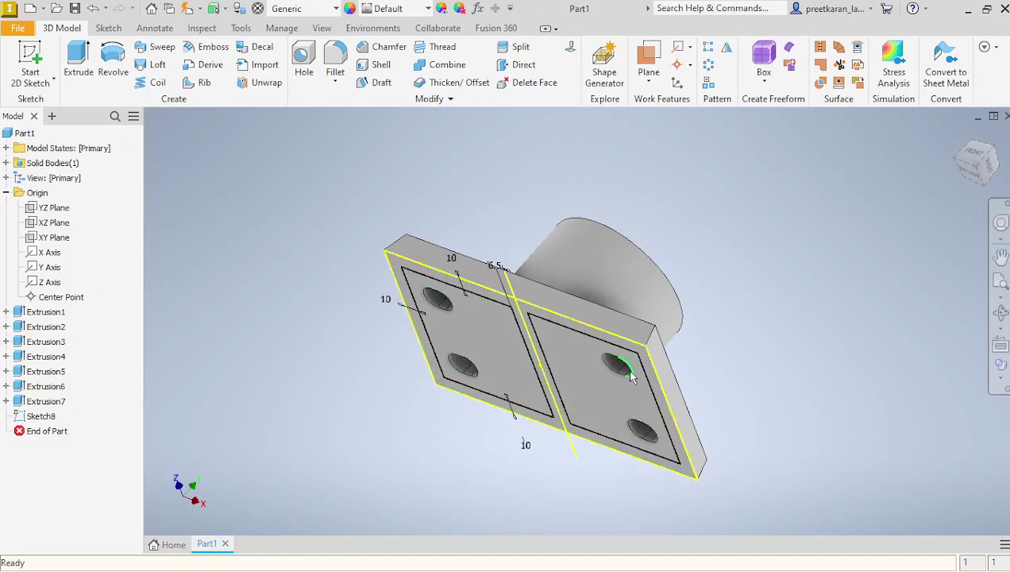
pyautogui.click(80, 53)
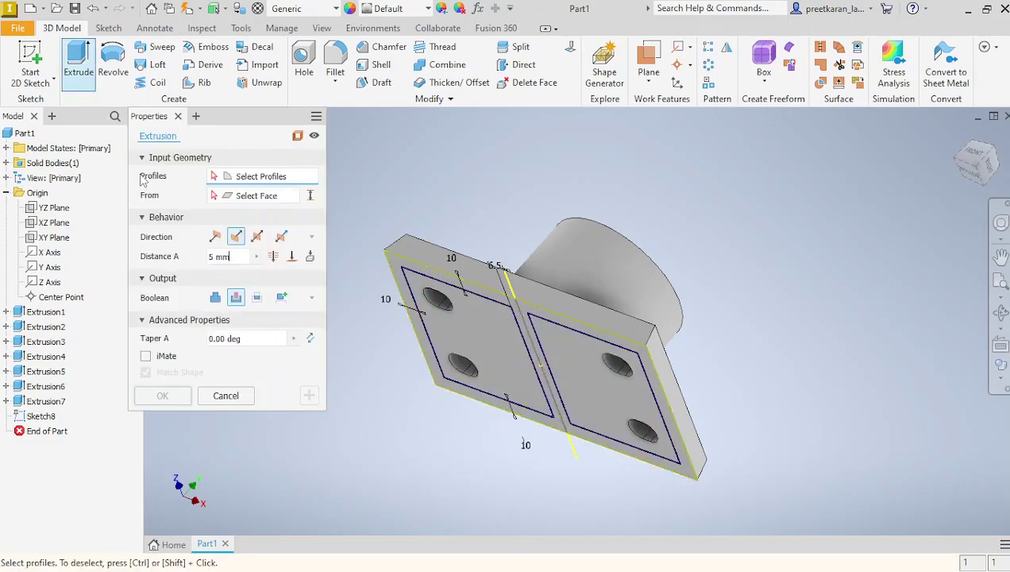
pyautogui.click(473, 300)
pyautogui.click(540, 332)
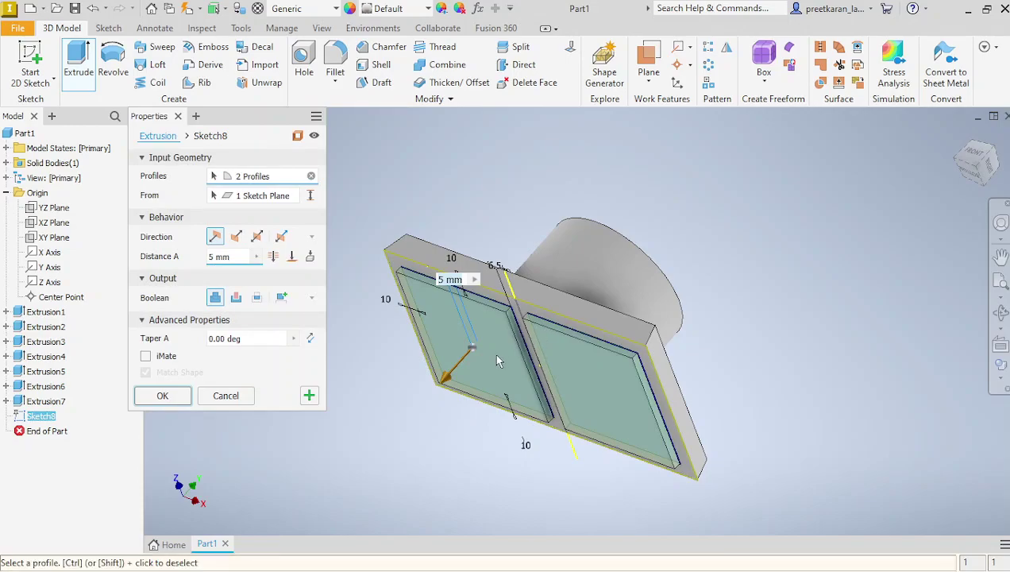
pyautogui.click(235, 299)
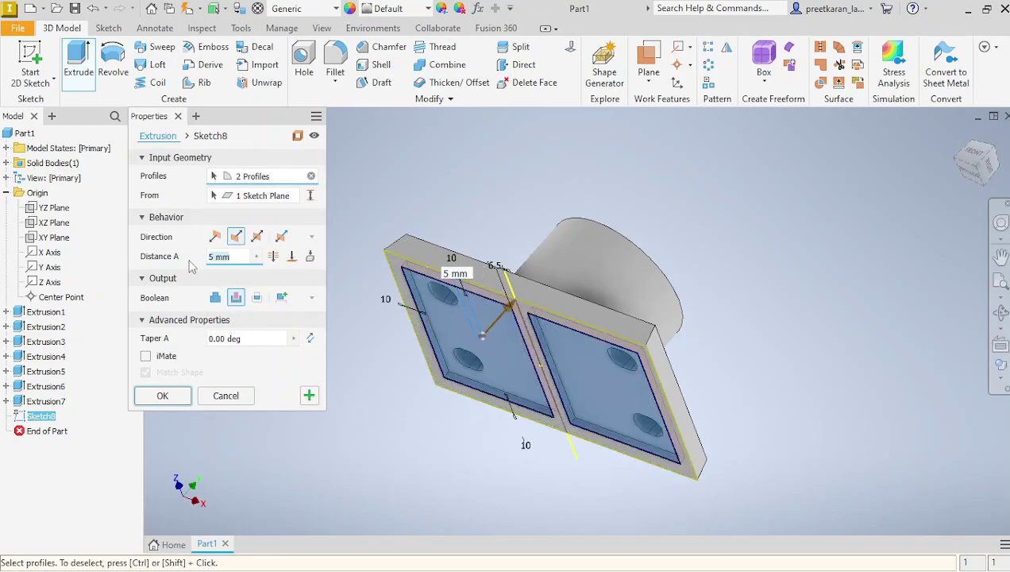
pyautogui.write('3')
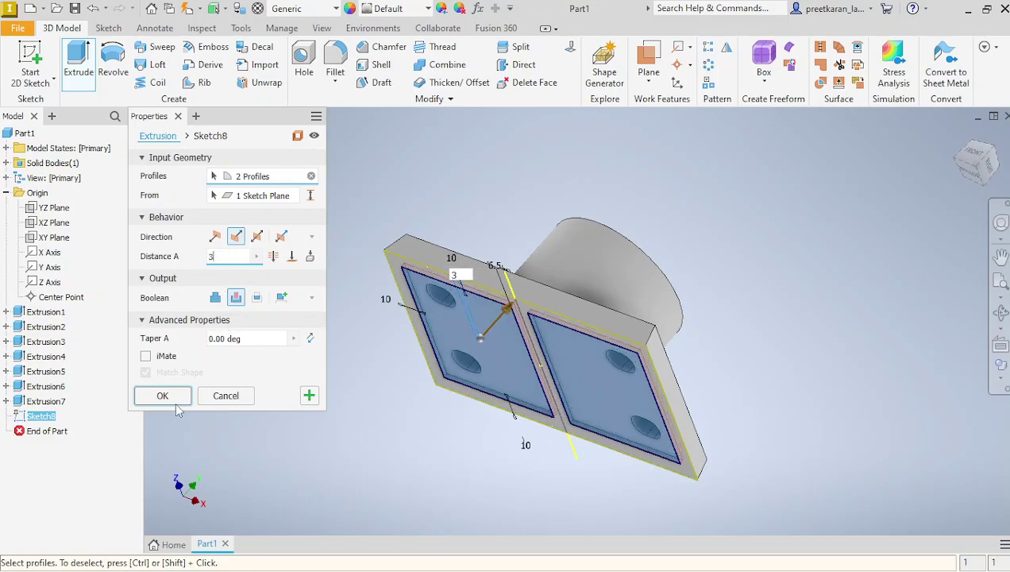
pyautogui.click(163, 395)
pyautogui.scroll(-2, 571, 397)
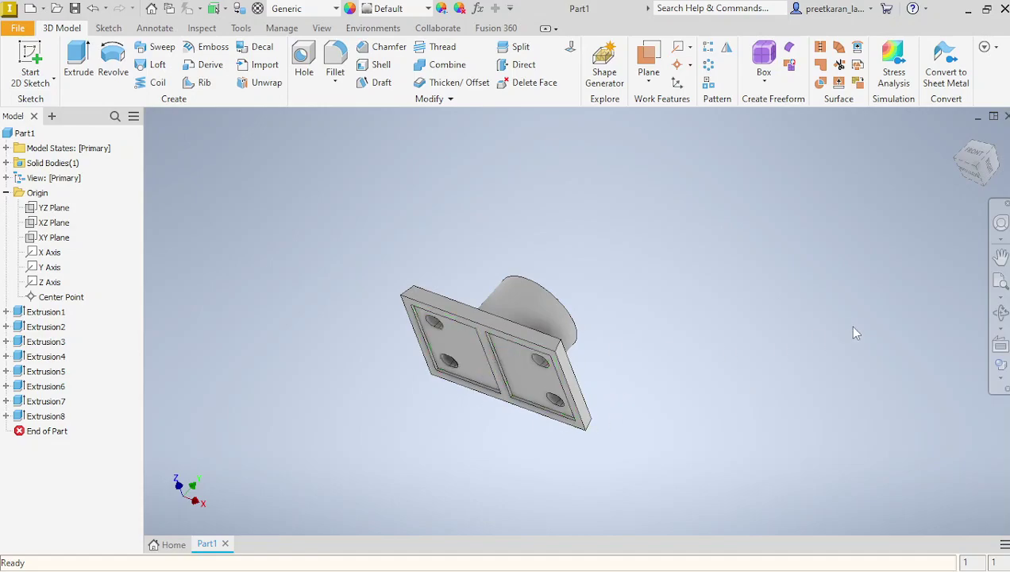
# Step: Show the part from the front in Wireframe style and examine its bores, pin cavity, slots and underside recesses
pyautogui.click(975, 157)
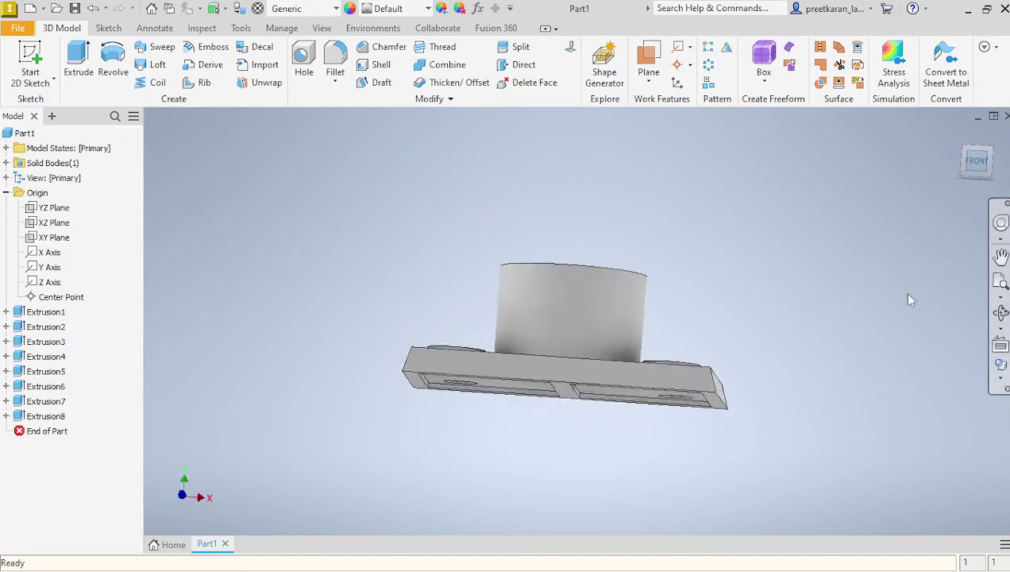
pyautogui.click(1002, 376)
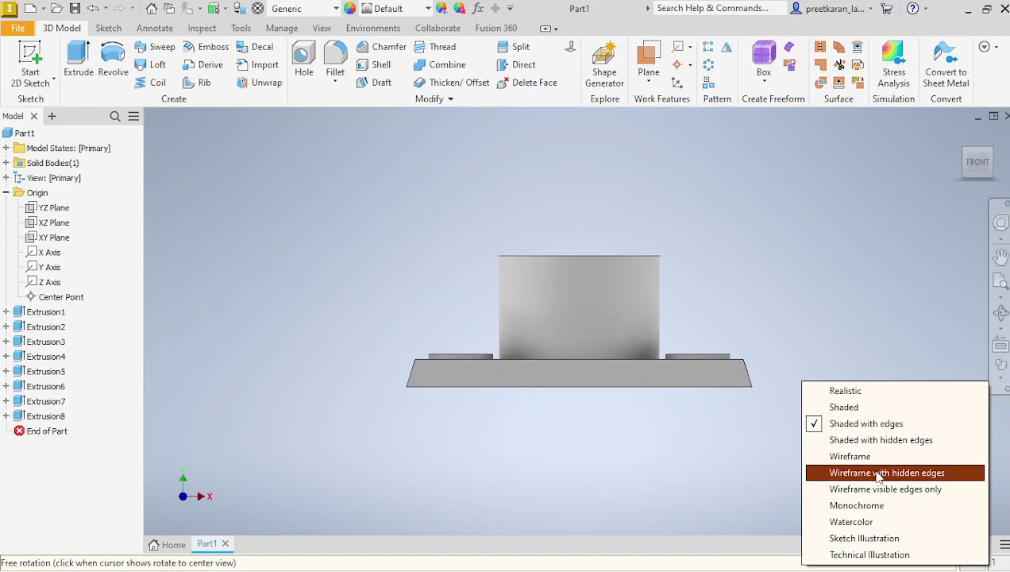
pyautogui.click(850, 456)
pyautogui.scroll(-2, 785, 363)
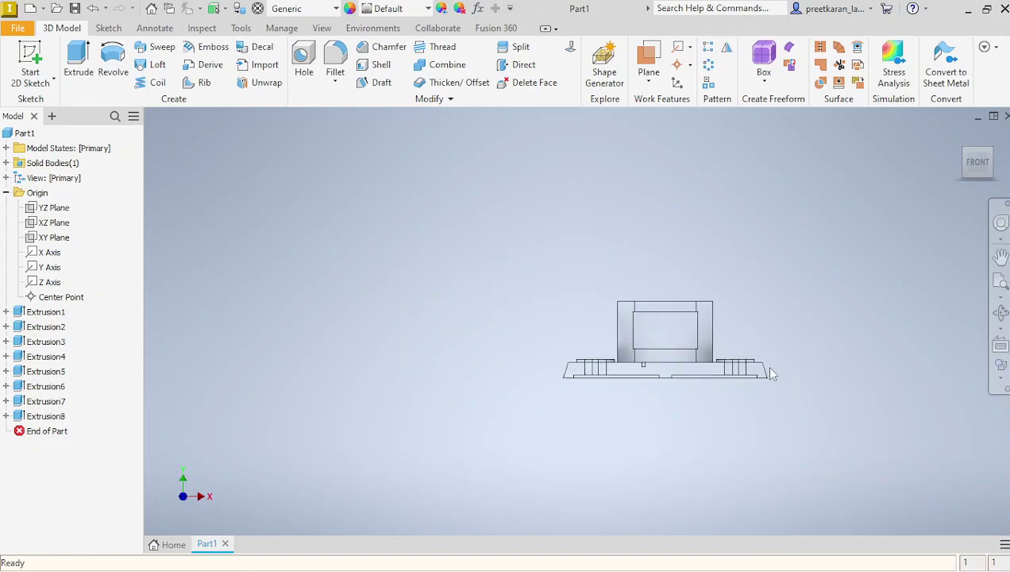
pyautogui.scroll(3, 636, 405)
pyautogui.scroll(-1, 486, 405)
pyautogui.scroll(3, 635, 406)
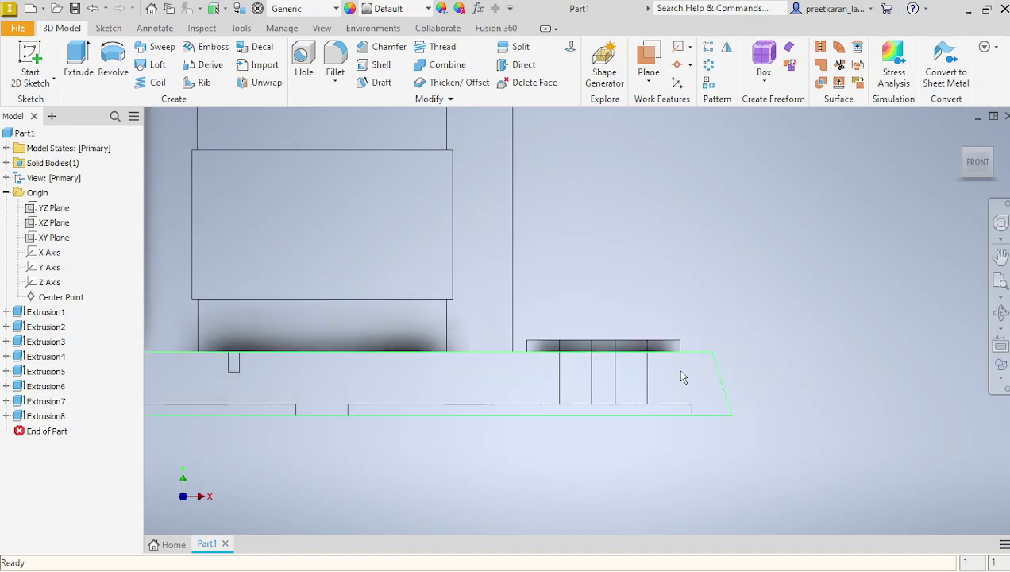
pyautogui.scroll(-2, 802, 409)
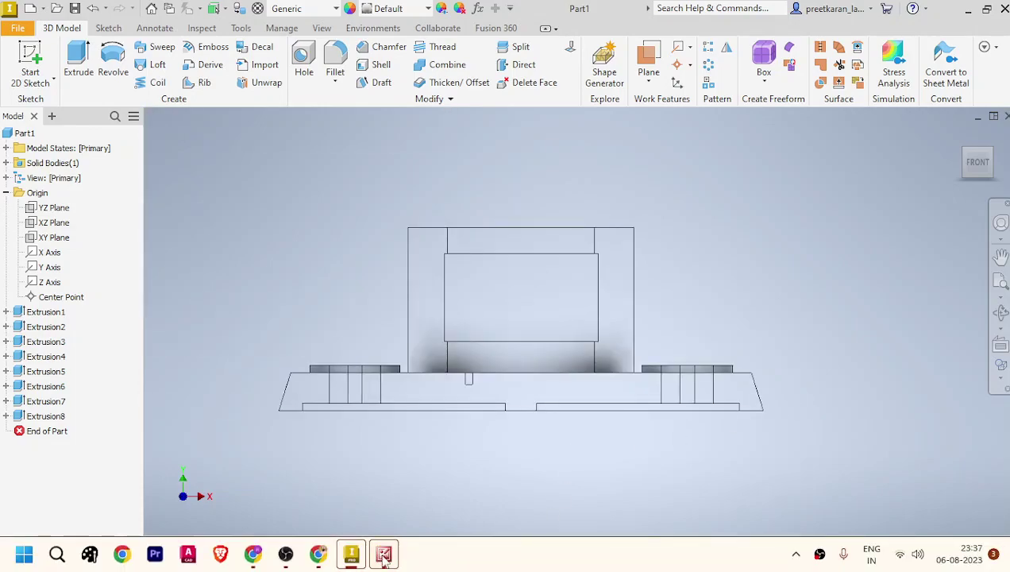
# Step: Switch to Picture Manager to check the Body section in the reference drawing, and return to Inventor
pyautogui.click(384, 554)
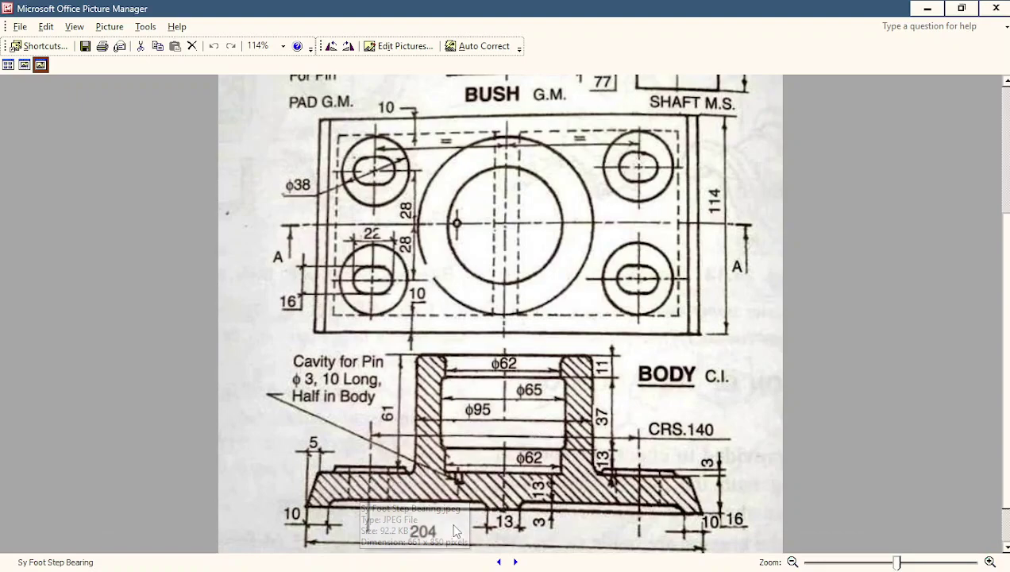
pyautogui.moveTo(382, 560)
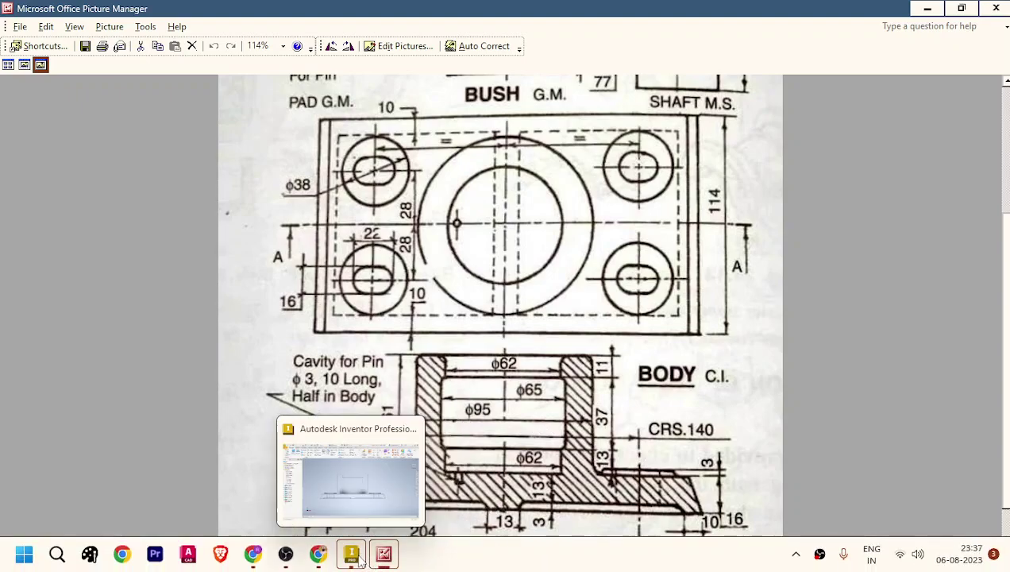
pyautogui.click(359, 560)
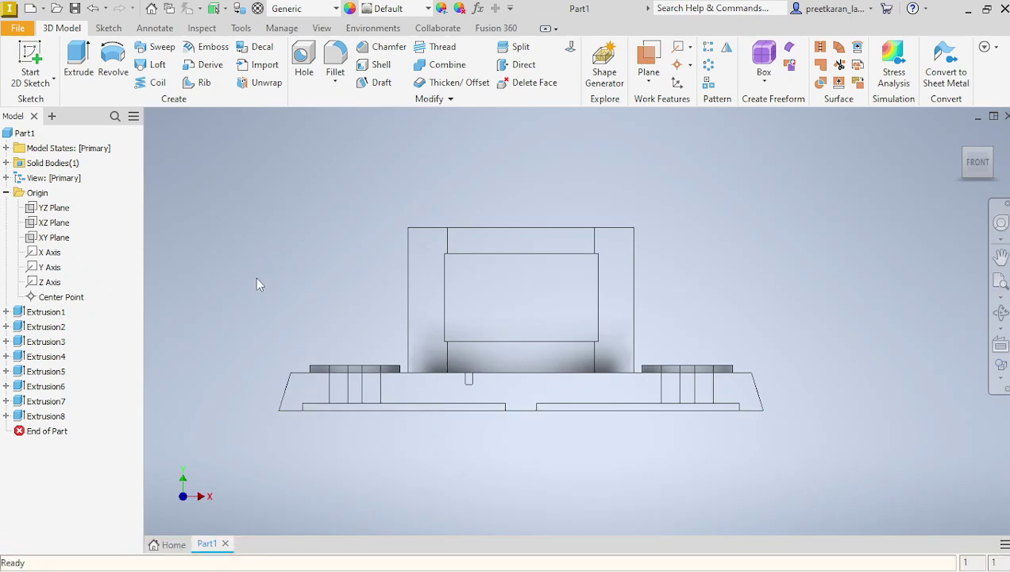
# Step: Save the part as Body in the Foot Step Bearing folder
pyautogui.click(75, 8)
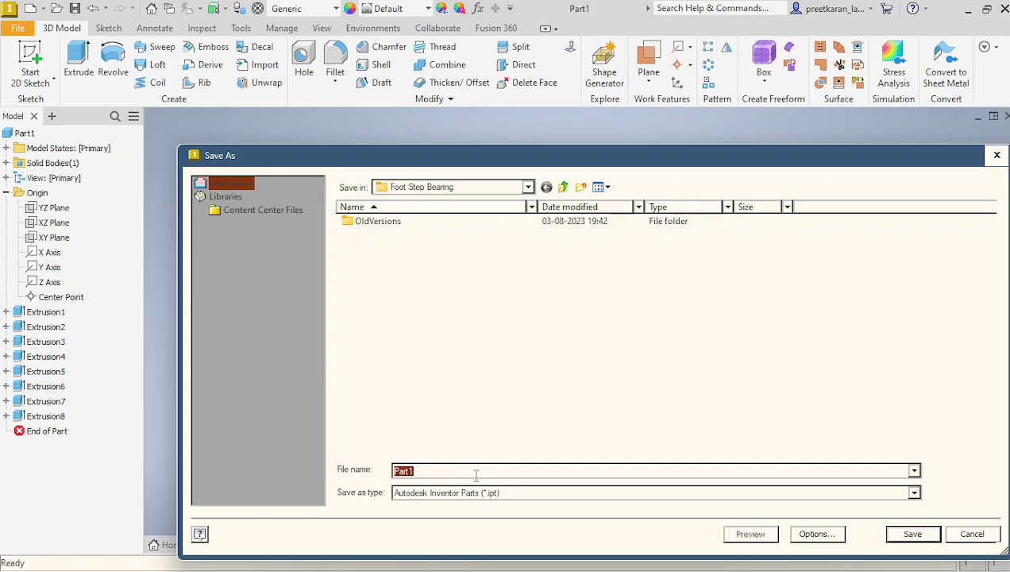
pyautogui.write('Body')
pyautogui.click(914, 534)
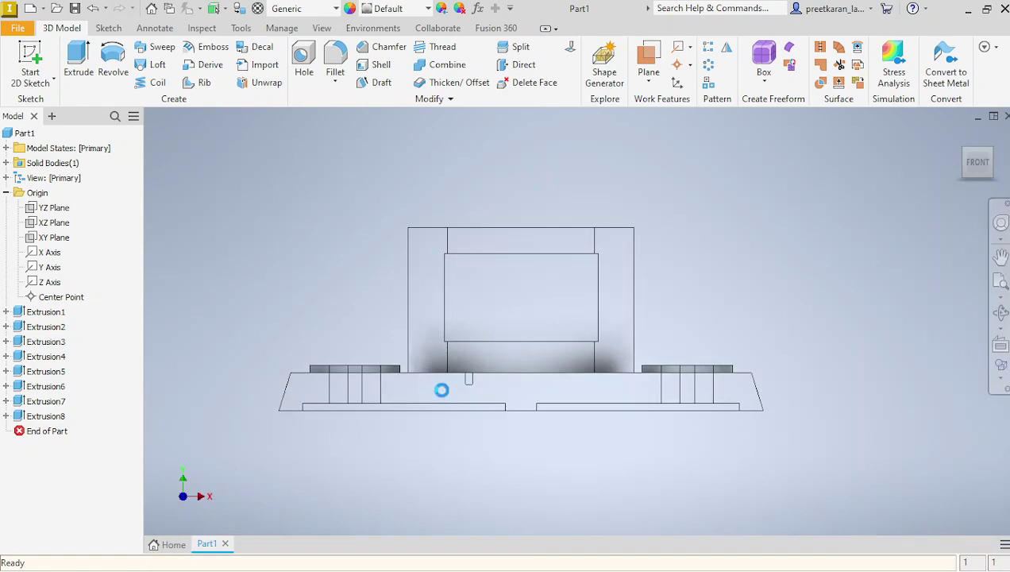
# Step: Set the visual style to Shaded with edges and examine the finished body from an angled top view
pyautogui.click(1001, 377)
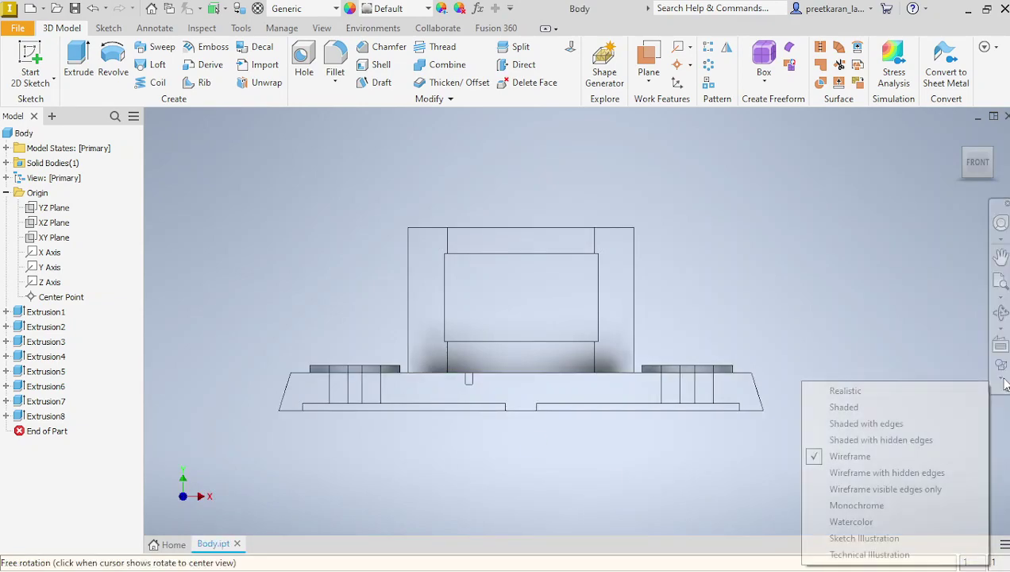
pyautogui.click(873, 426)
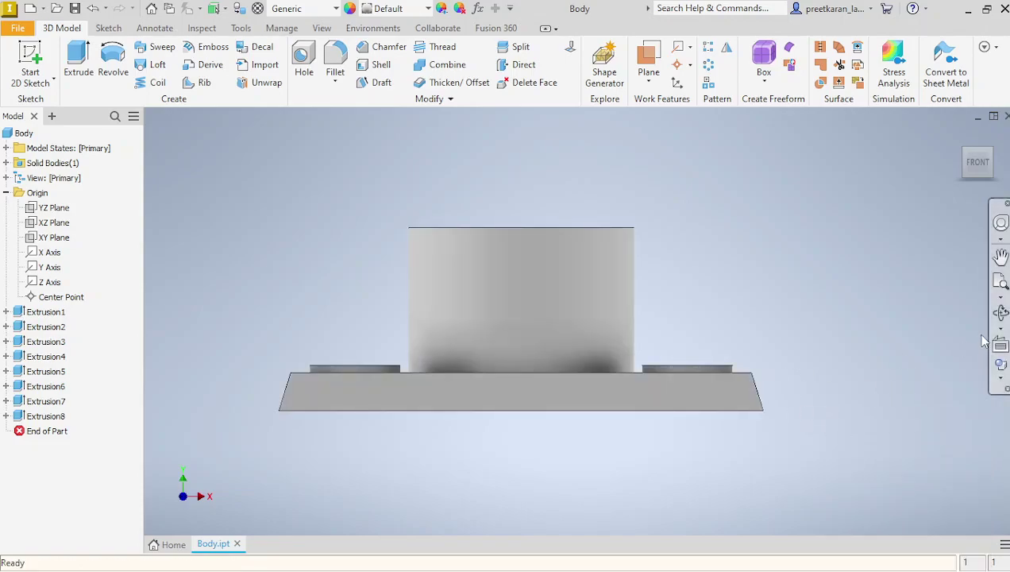
pyautogui.click(1001, 313)
pyautogui.moveTo(582, 388); pyautogui.dragTo(588, 453)
pyautogui.rightClick(587, 453)
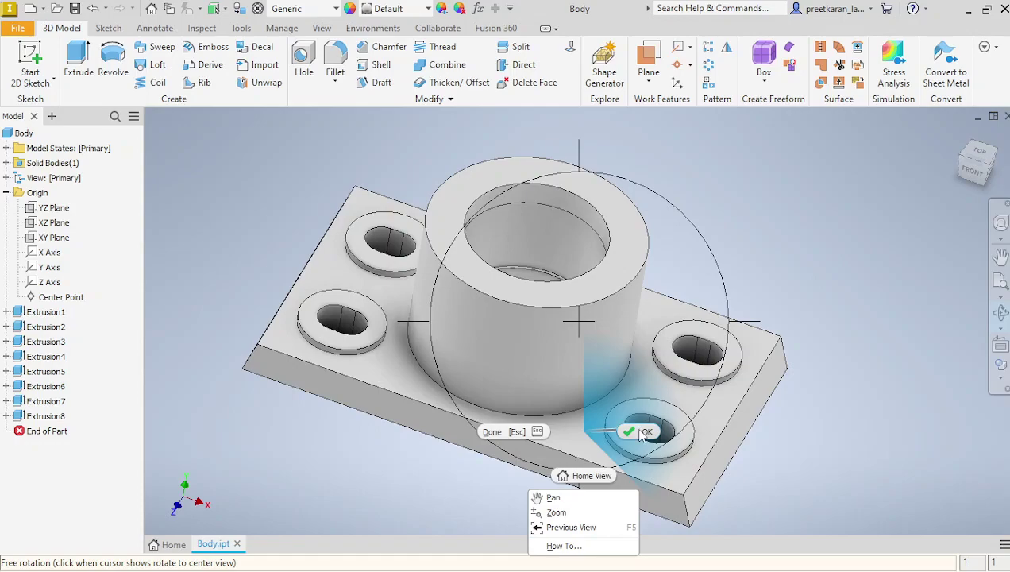
pyautogui.click(643, 433)
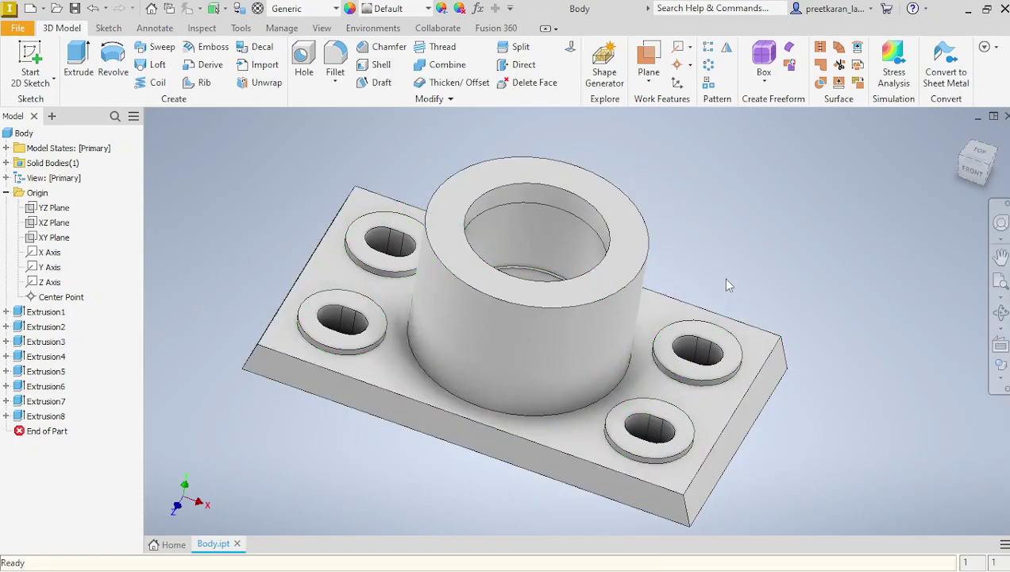
pyautogui.scroll(-5, 570, 343)
pyautogui.scroll(3, 561, 338)
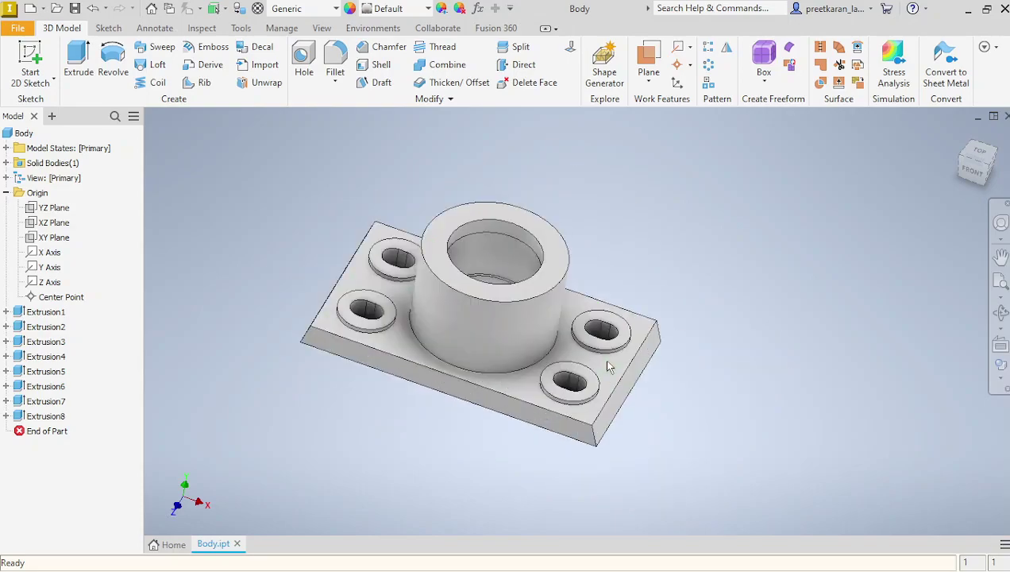